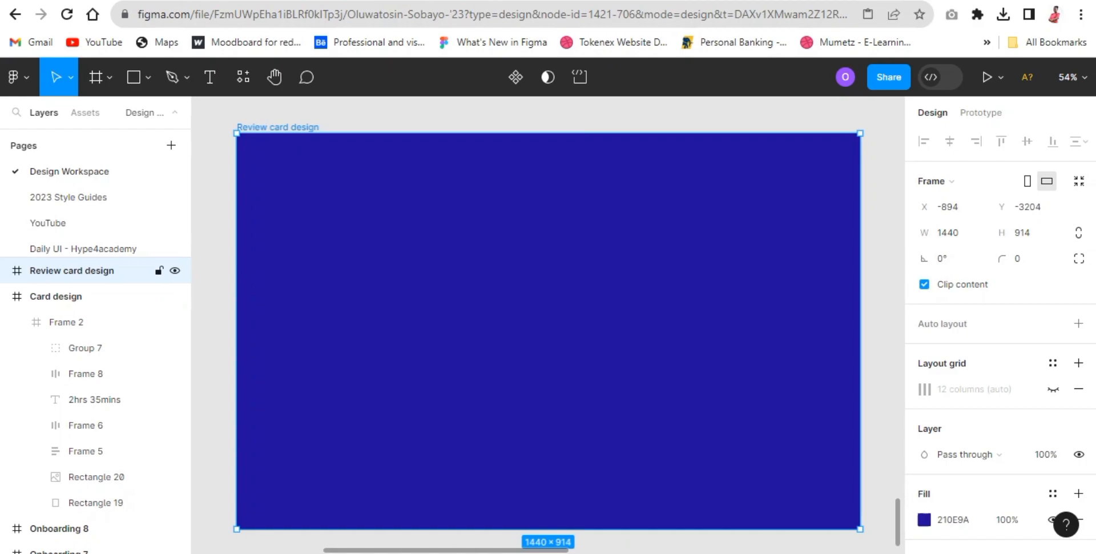
- Draw a rectangle about 519 × 359 near the middle of the Review card design frame and fill it with FFFFFF
key("r")
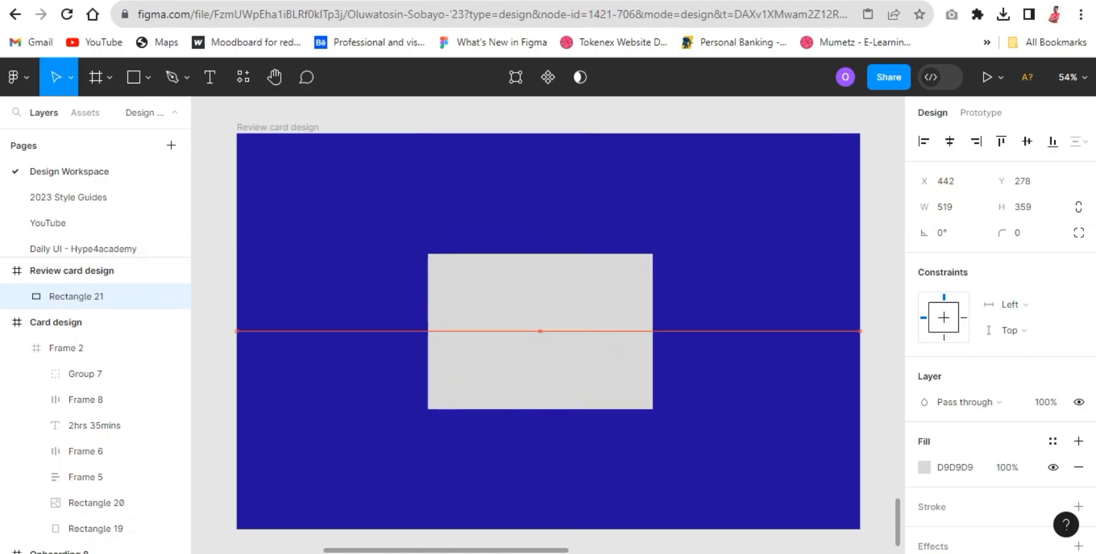
left_click_drag(540, 331, 540, 327)
left_click(955, 467)
type("fffffffffff")
- Set the white rectangle's corner radius to 24 and centre it horizontally in the frame
left_click(1026, 232)
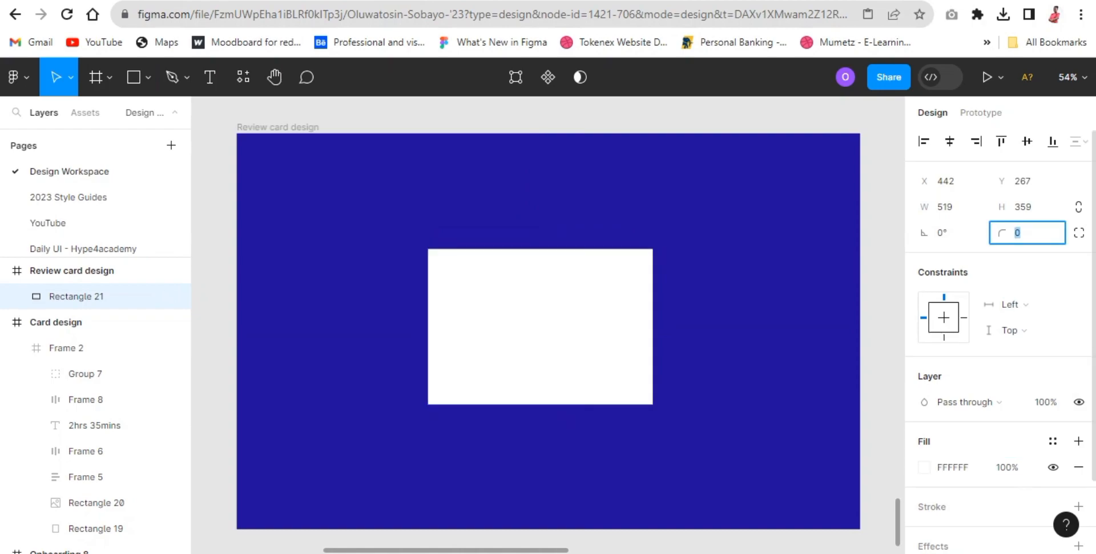
type("40")
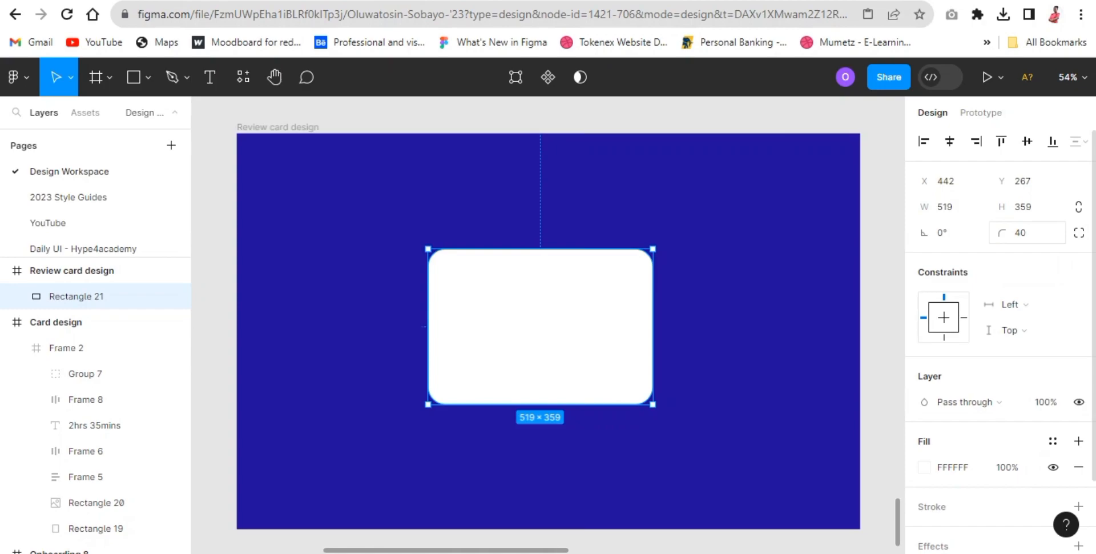
key("BackSpace")
key("BackSpace")
type("24")
key("Return")
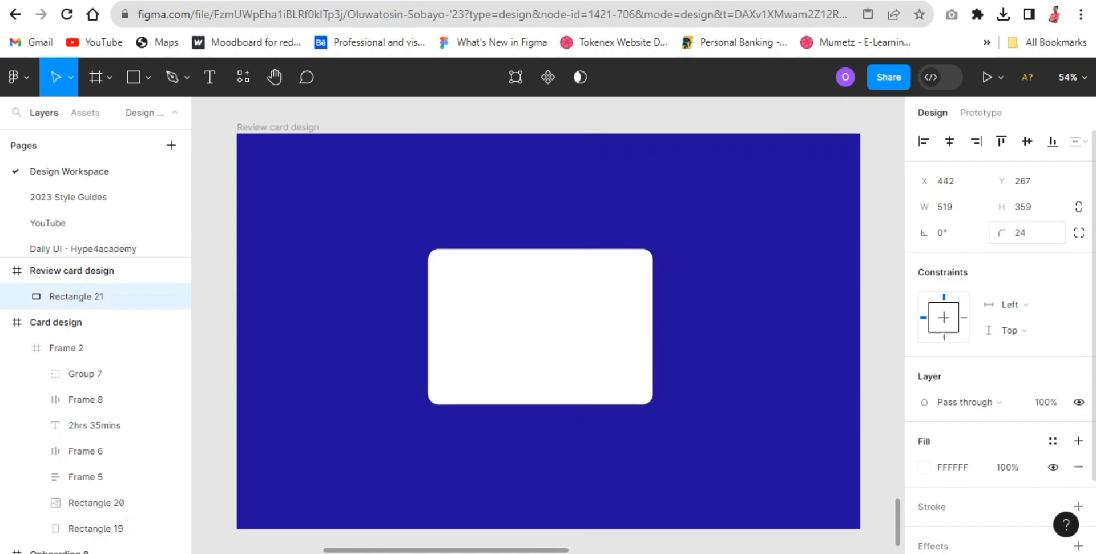
key("Escape")
left_click(540, 326)
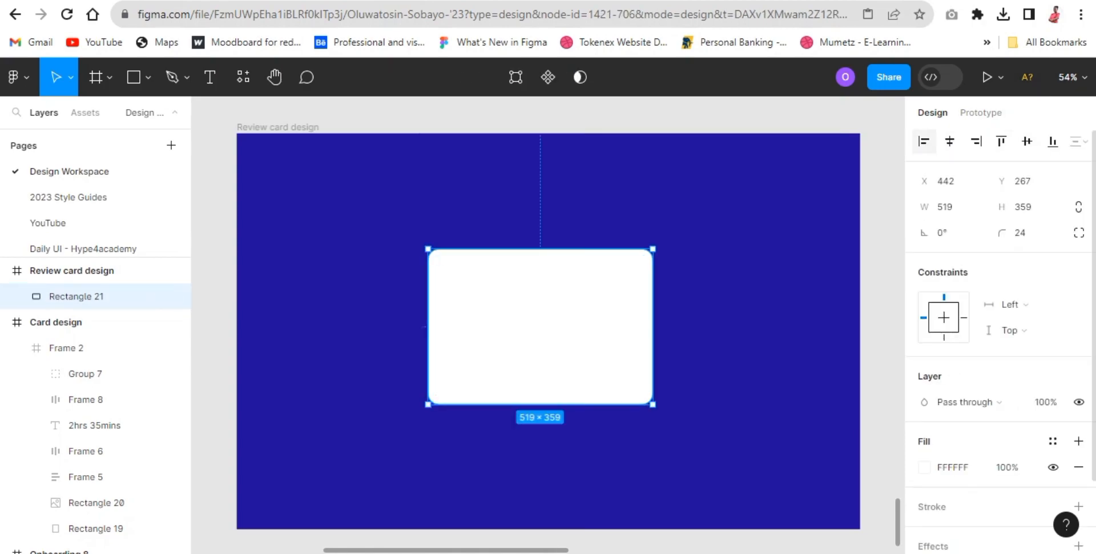
left_click(949, 141)
- Add an 80 × 80 circle in the card's upper-left corner, positioned at X 500, Y 307
key("o")
left_click_drag(451, 268, 485, 301)
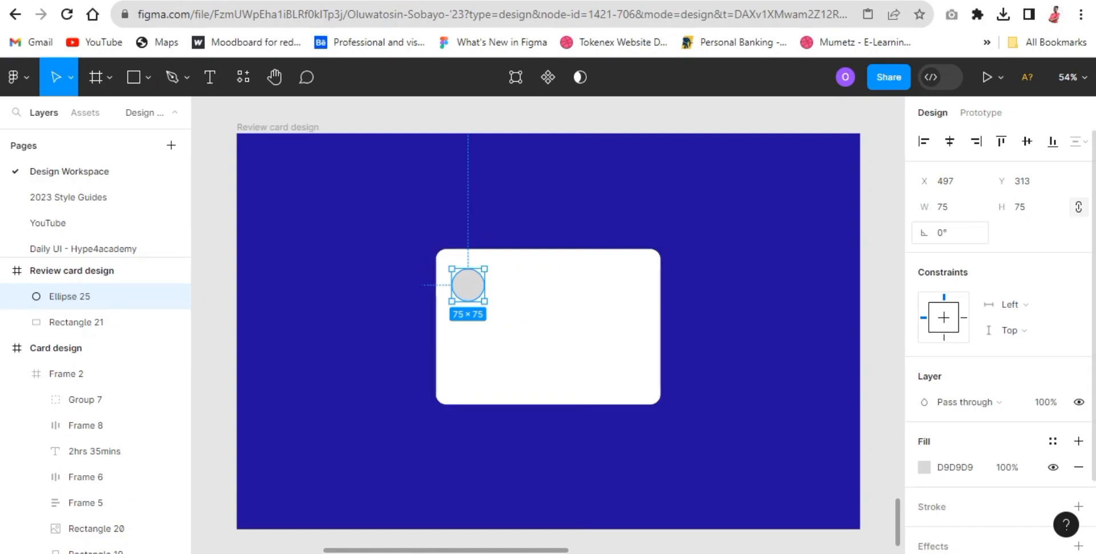
left_click(951, 207)
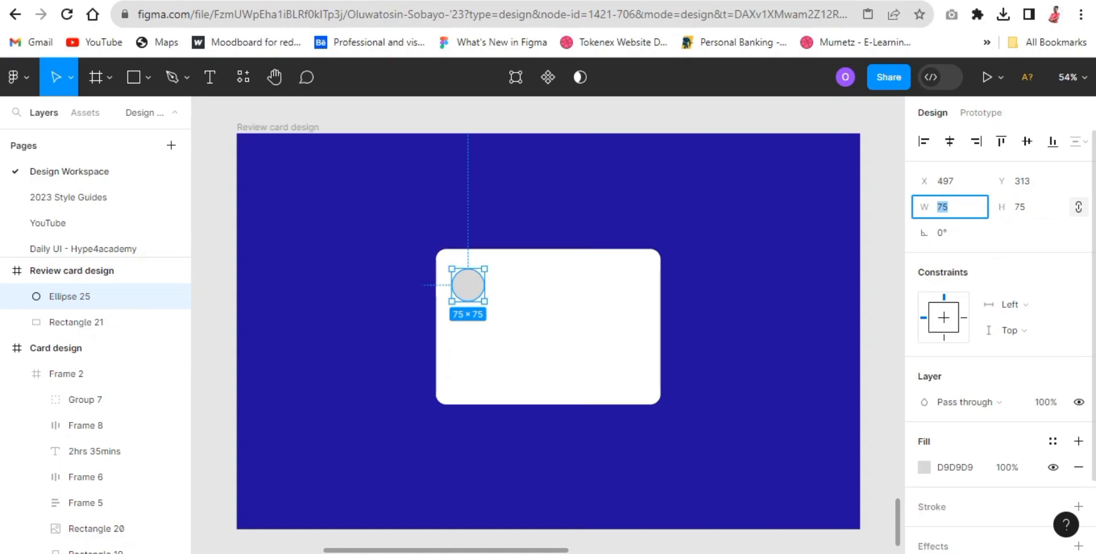
type("80")
key("Return")
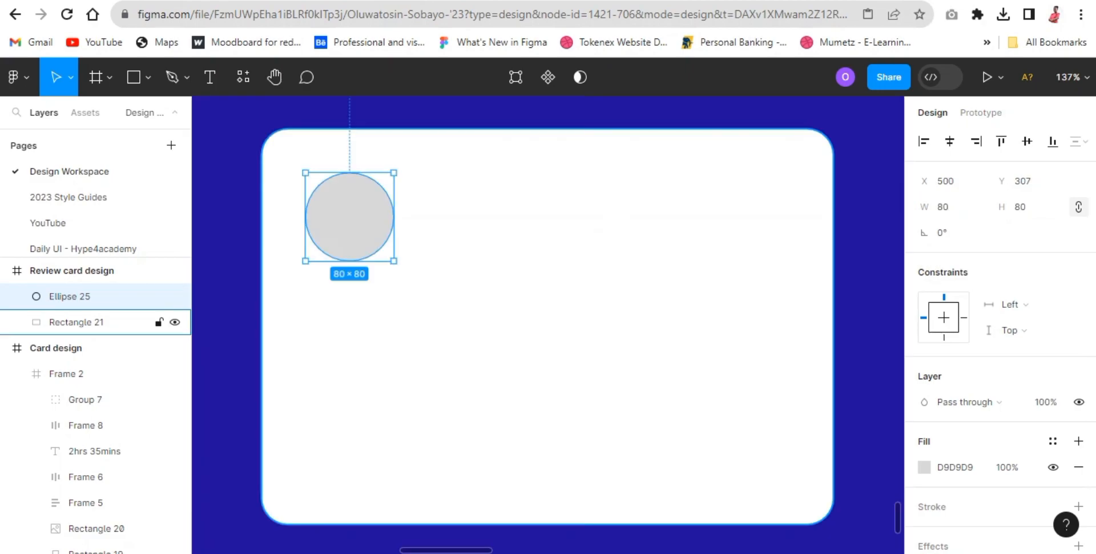
key("alt")
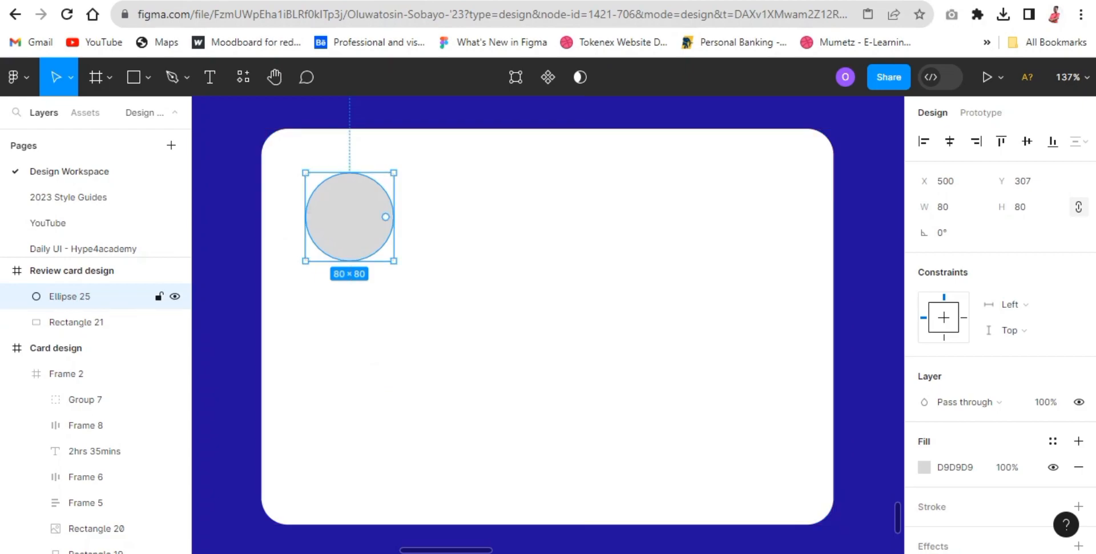
- Add a text layer with the reviewer's full name beside the grey circle
left_click(76, 321)
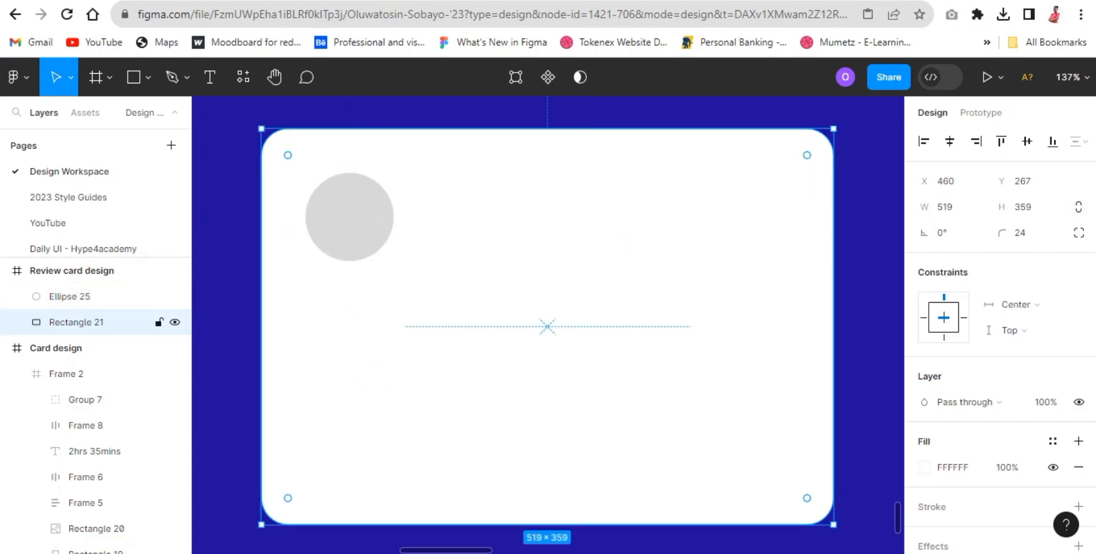
key("t")
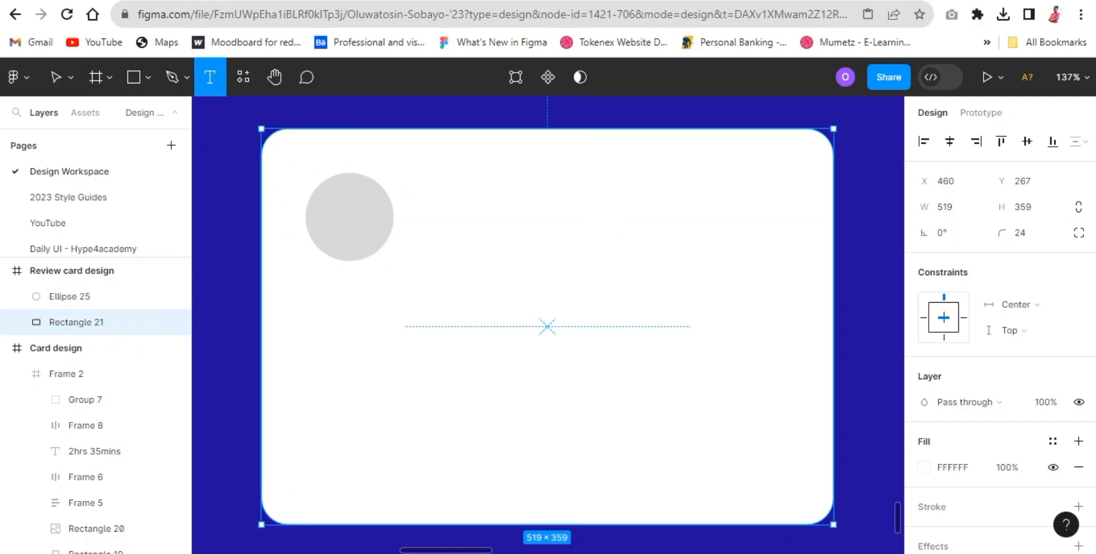
left_click(441, 194)
type("Alicia")
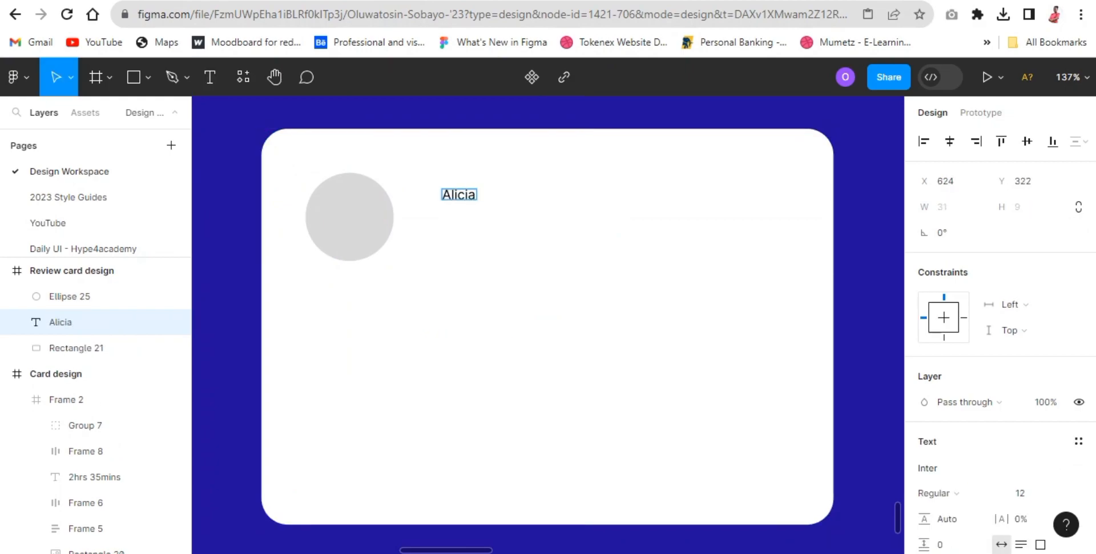
type(" Nairobi")
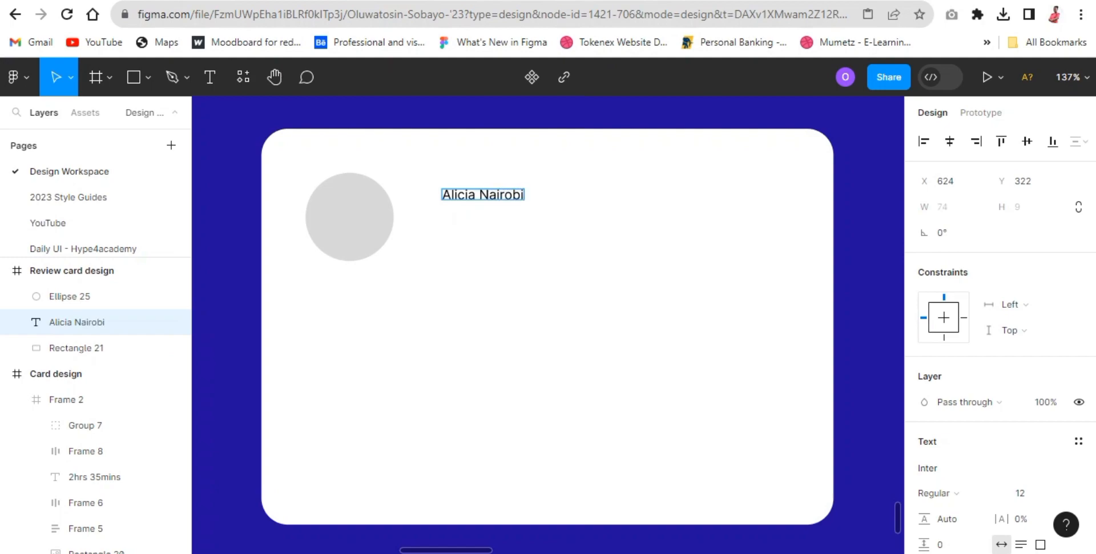
key("Escape")
- Change the reviewer name's font to Satoshi with Bold weight
left_click(936, 493)
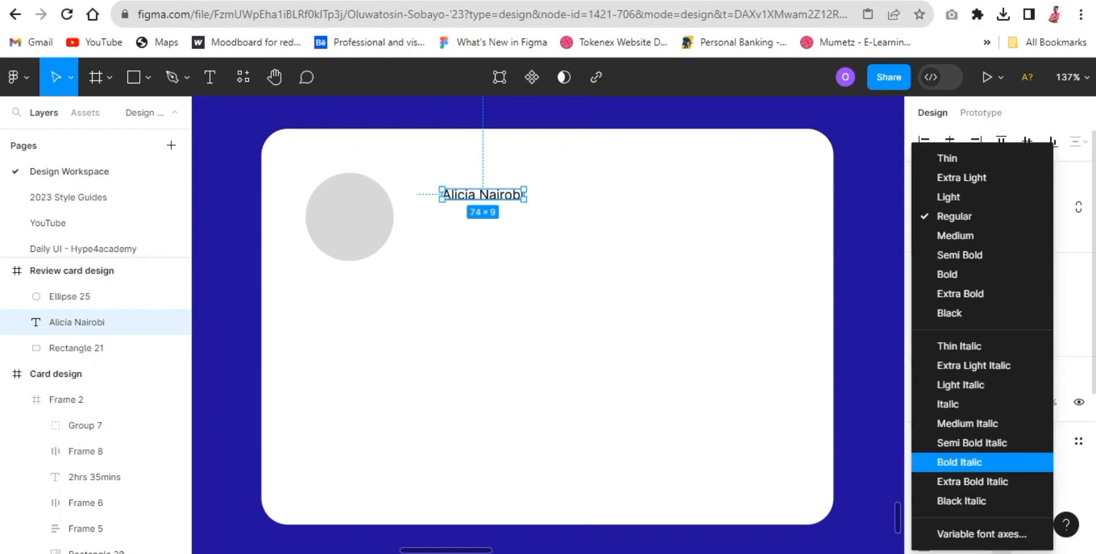
left_click(1072, 468)
left_click(1072, 467)
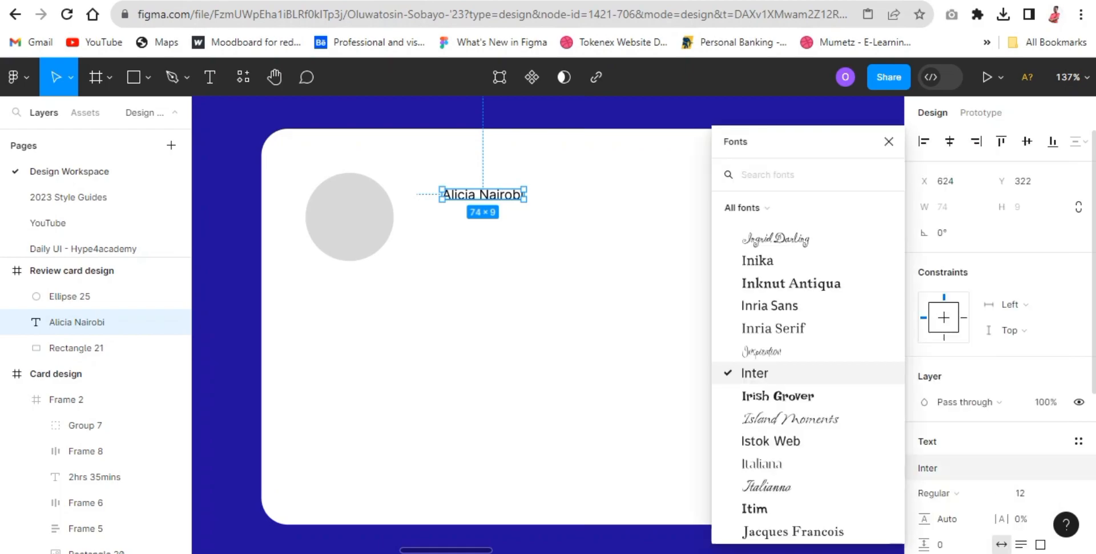
type("sato")
key("Return")
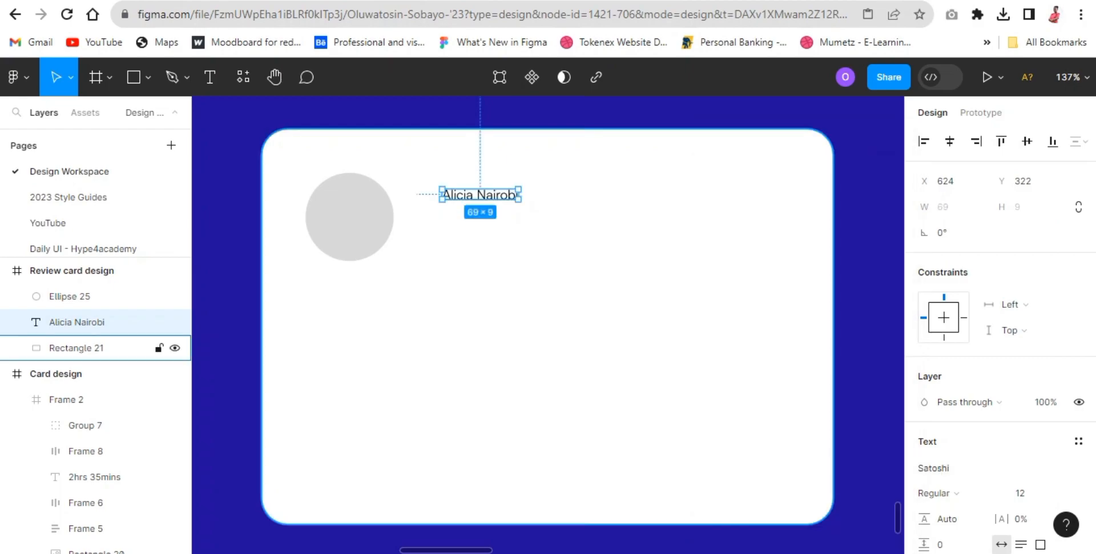
left_click(931, 493)
left_click(930, 399)
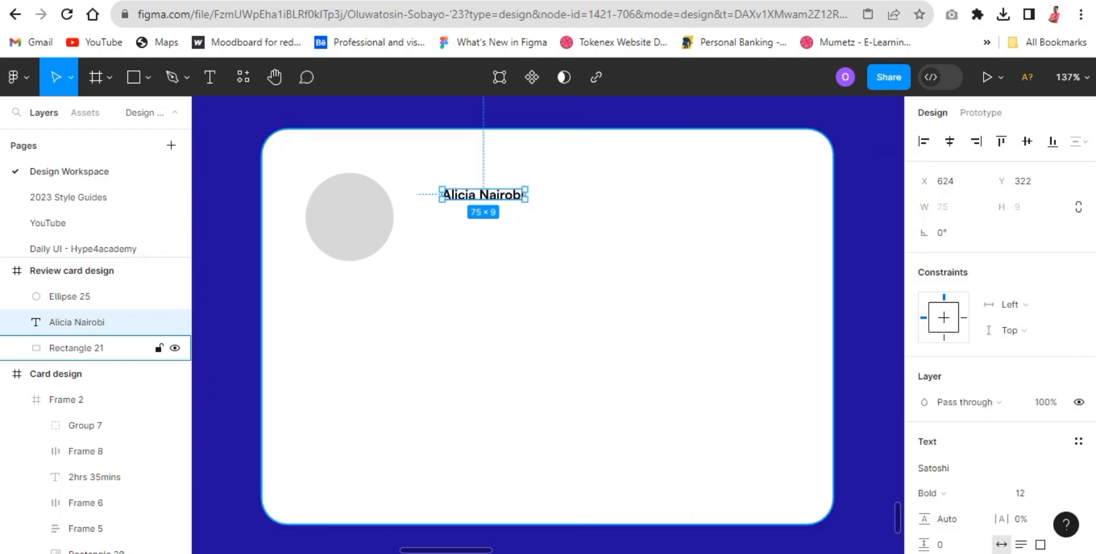
- Set the reviewer name's font size to 21
scroll(999, 343, "down", 3)
left_click(1028, 332)
type("39")
key("Return")
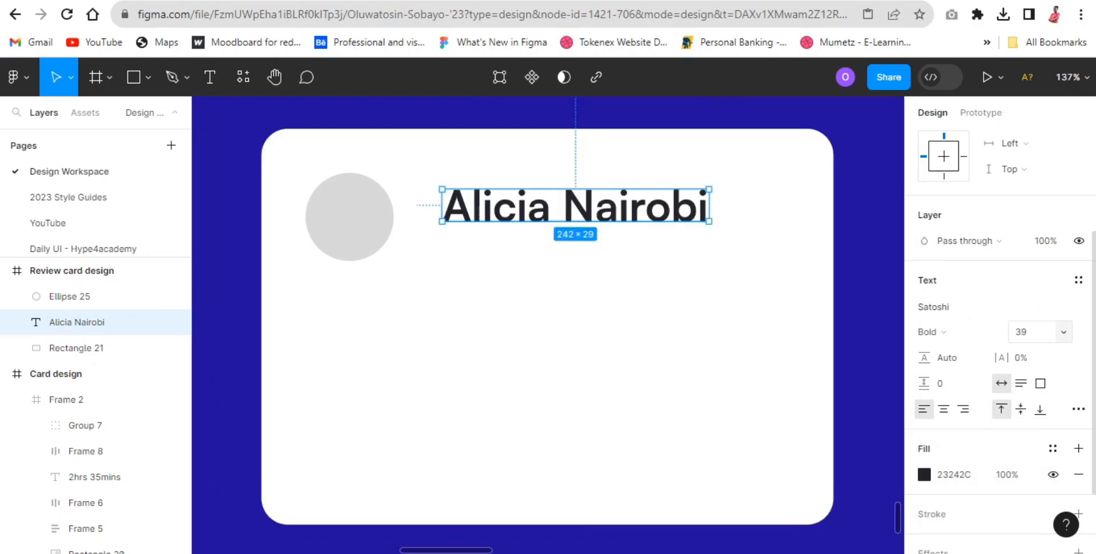
left_click(1028, 331)
type("21")
key("Return")
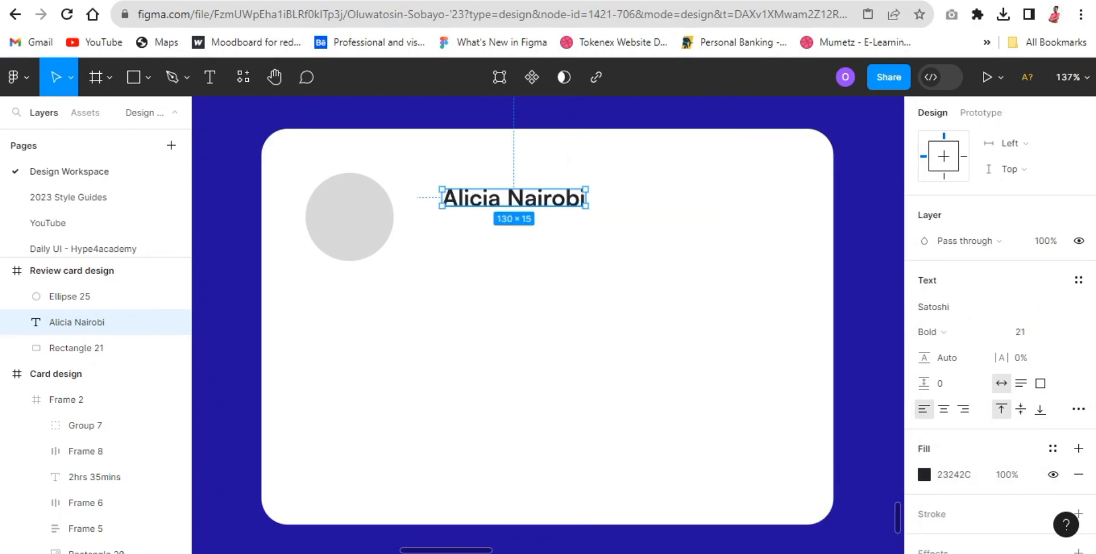
- Move the reviewer's name closer to the circle, duplicate it just below, and set the copy to Regular weight at size 15
left_click_drag(514, 198, 495, 235)
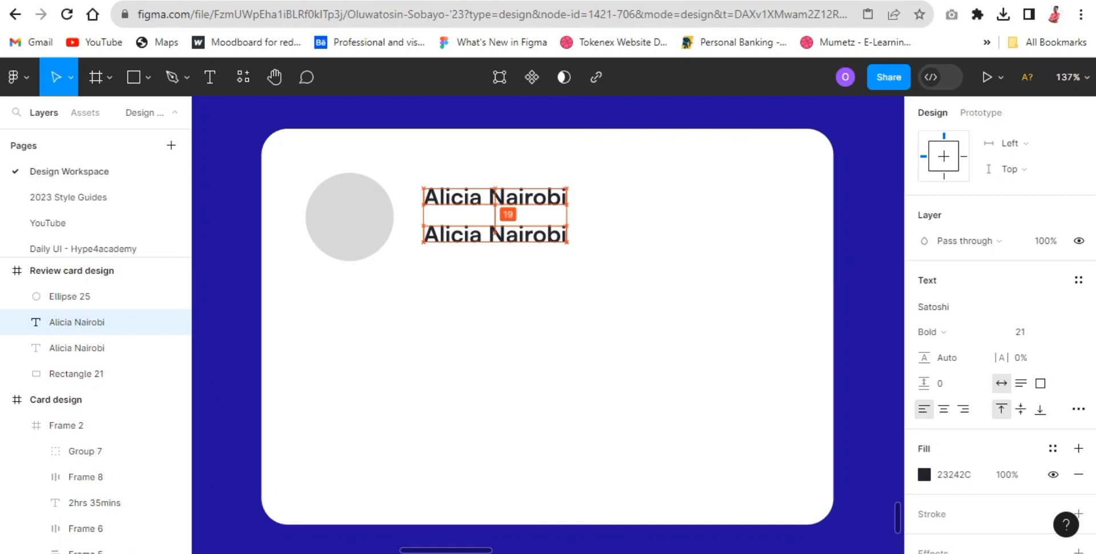
left_click(959, 331)
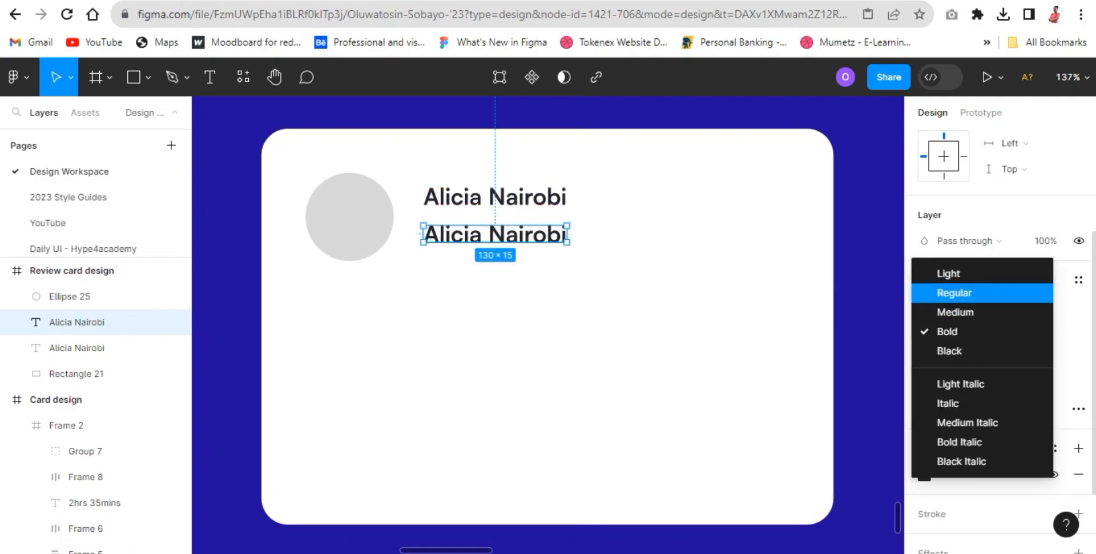
left_click(954, 293)
left_click(1022, 332)
type("15")
key("Return")
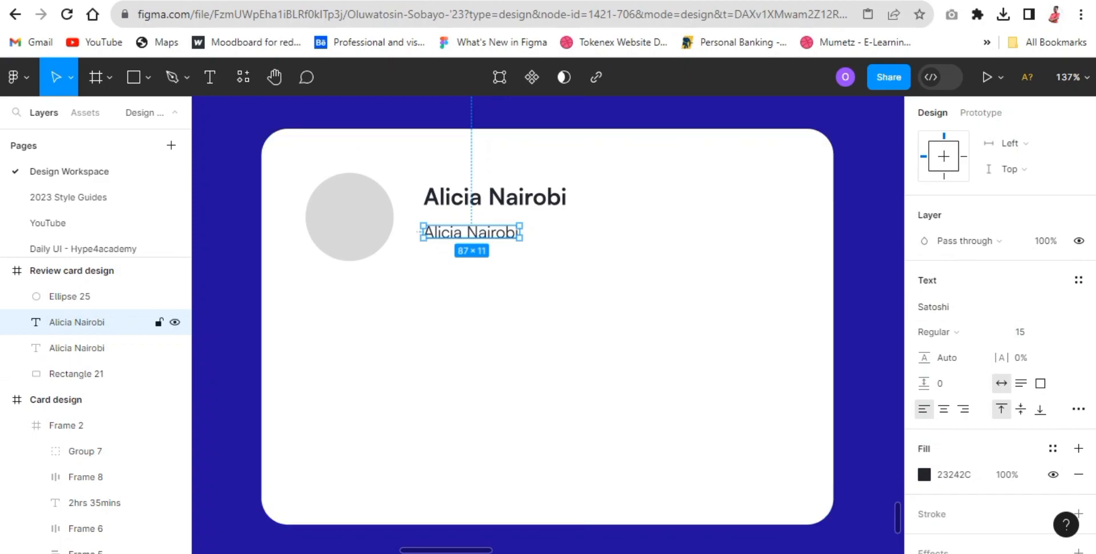
- Change the smaller copy to "September 15, 2023." and duplicate it alongside as the time "19:43"
key("Return")
left_click_drag(498, 233, 662, 233)
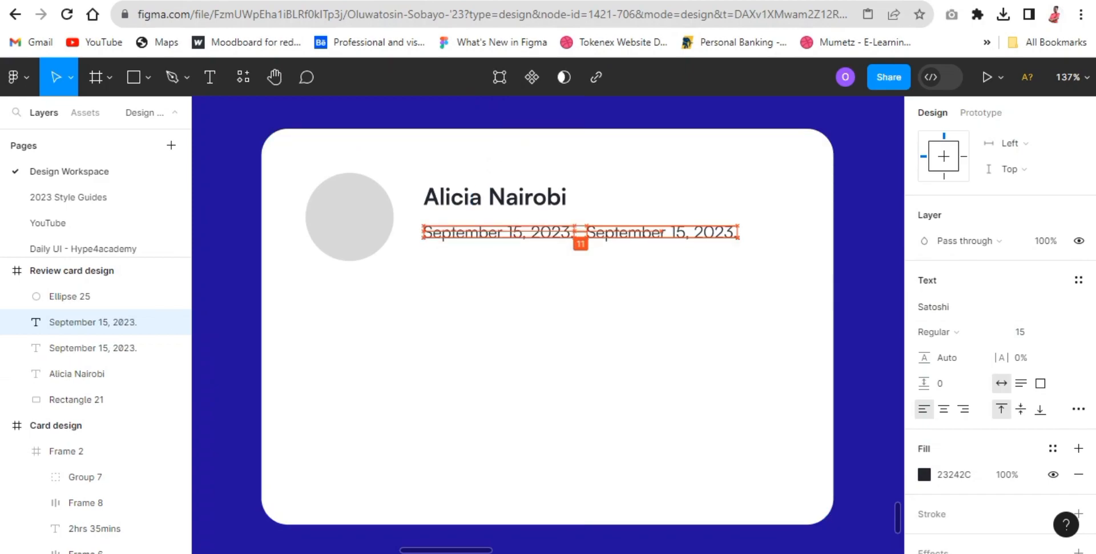
key("Return")
type("19")
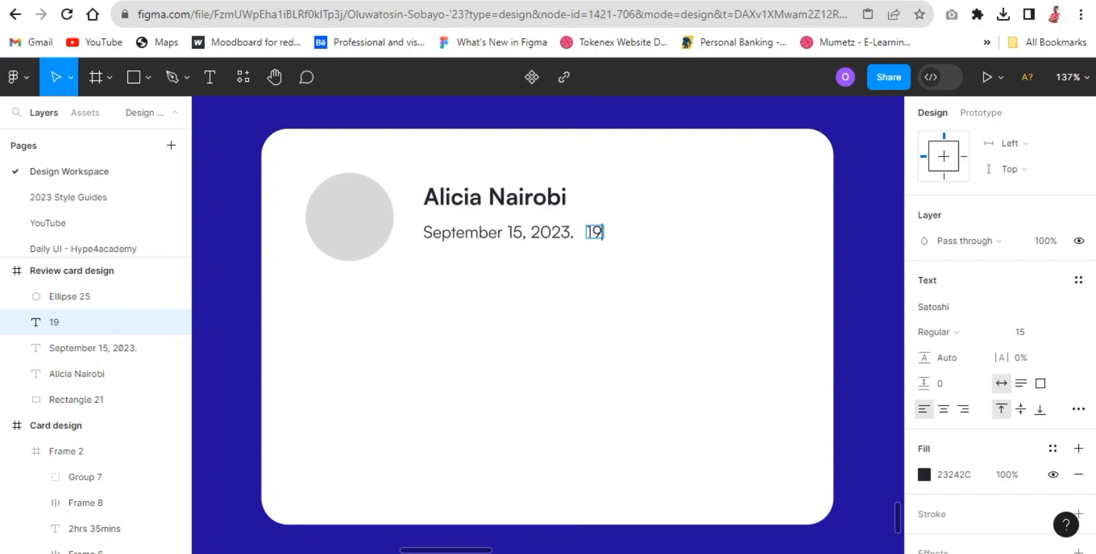
type(":43")
key("Escape")
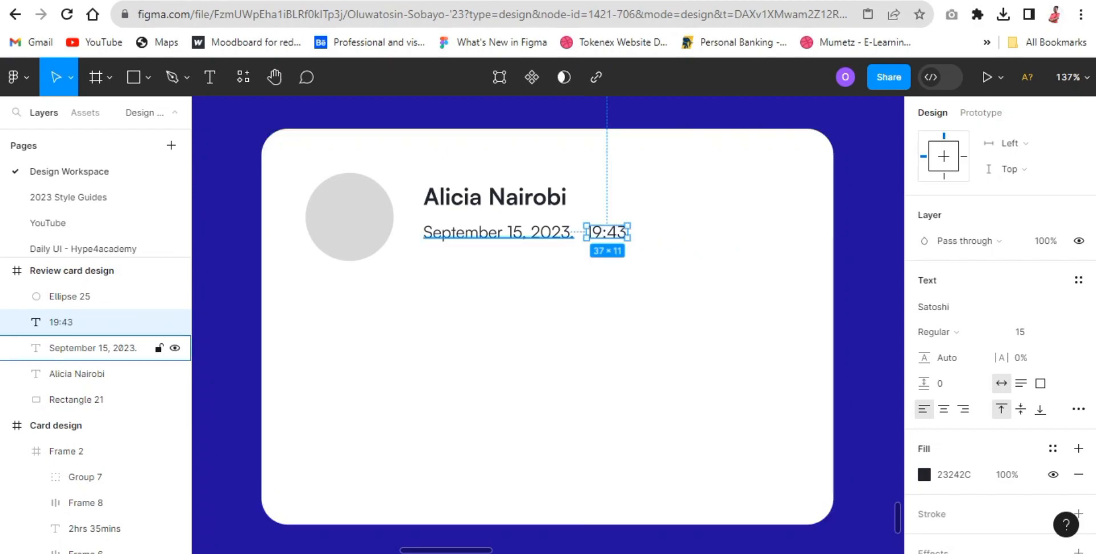
- Combine the time and date in a horizontal auto layout with "19:43." first, and change their colour to 57596F
left_click(93, 348, "shift")
key("shift+a")
left_click(925, 429)
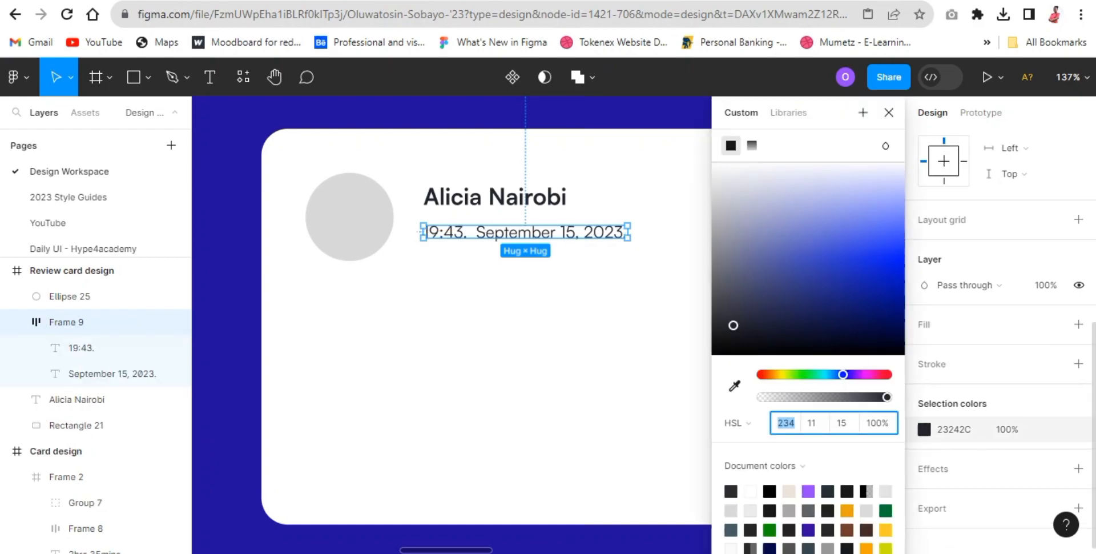
left_click(735, 280)
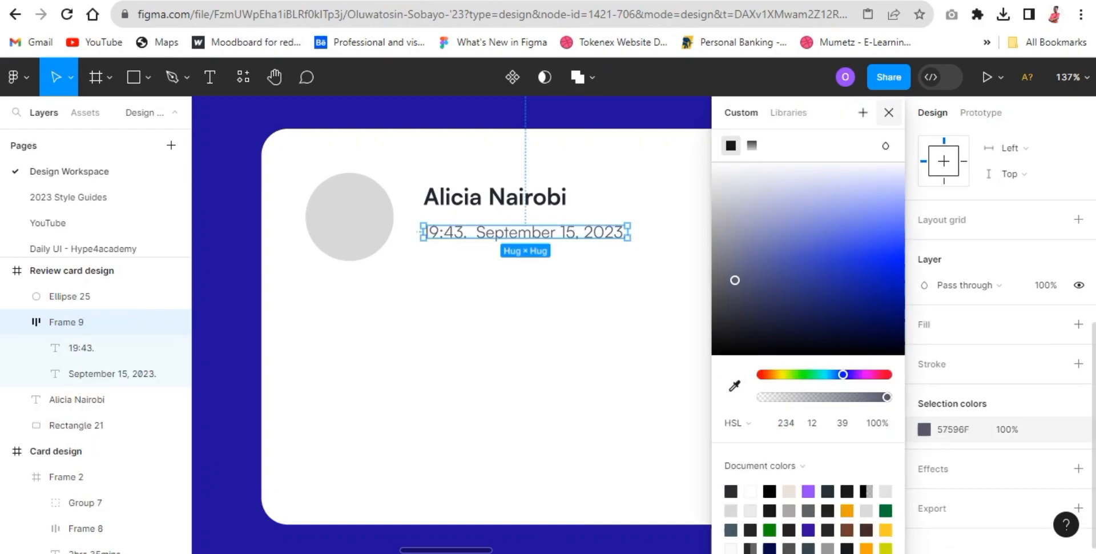
left_click(76, 425)
scroll(85, 223, "down", 2)
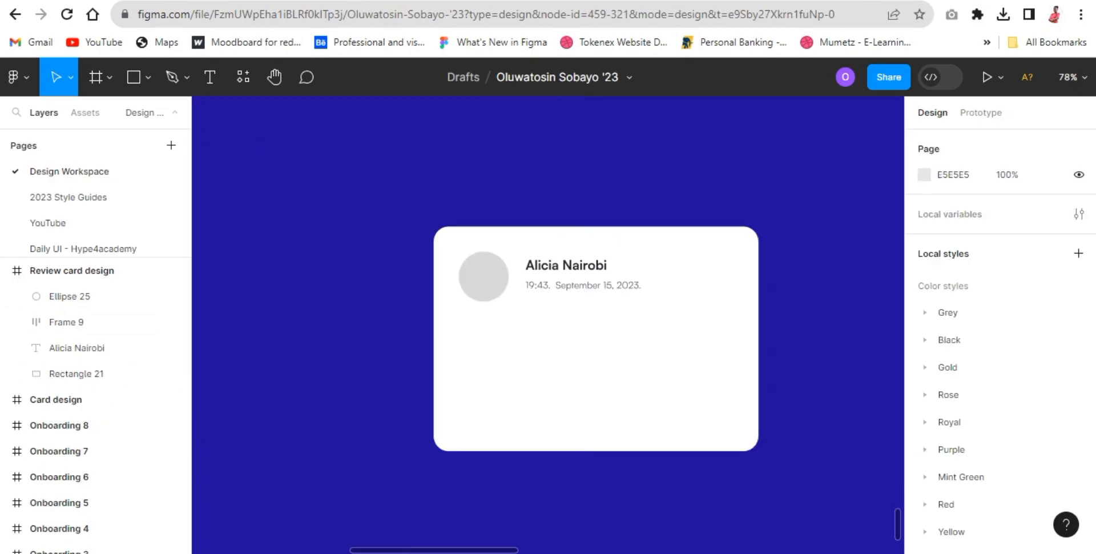
- Search Hugeicons Pro for "option" in the Stroke style, insert the more-horizontal-circle-01 icon and place it in the card's upper-right corner
left_click(76, 373)
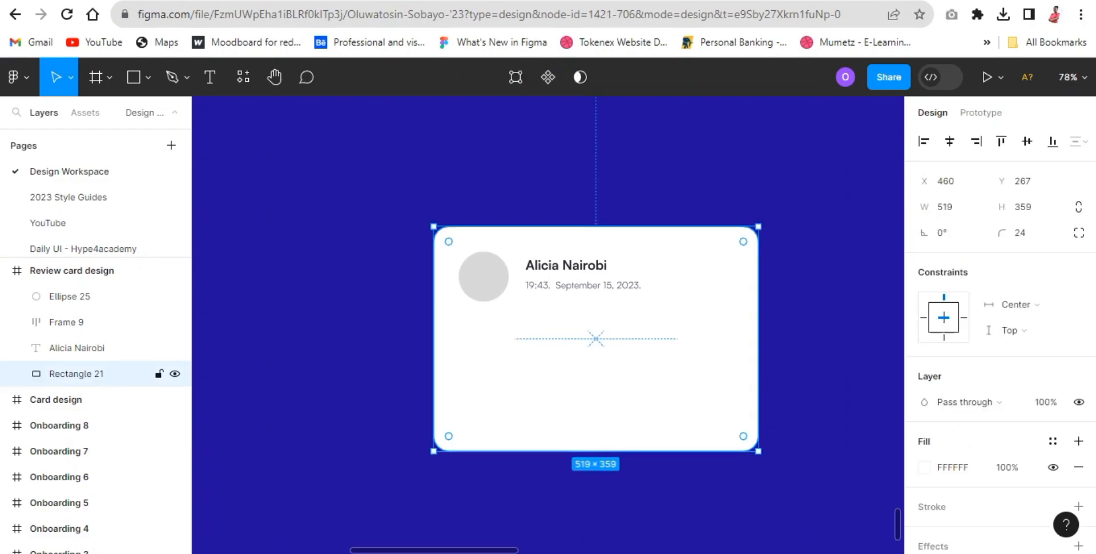
right_click(581, 327)
mouse_move(610, 444)
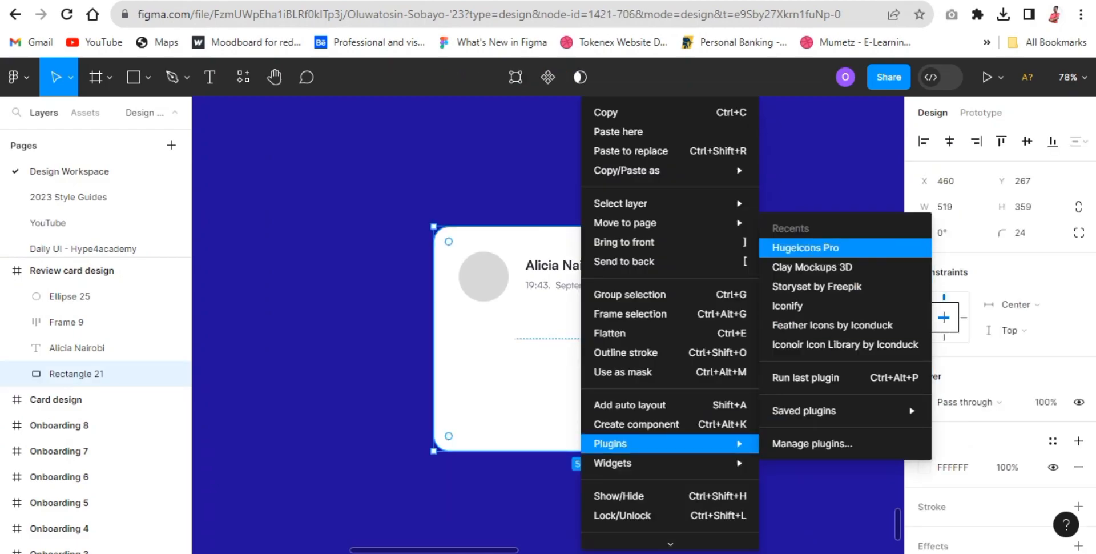
left_click(806, 247)
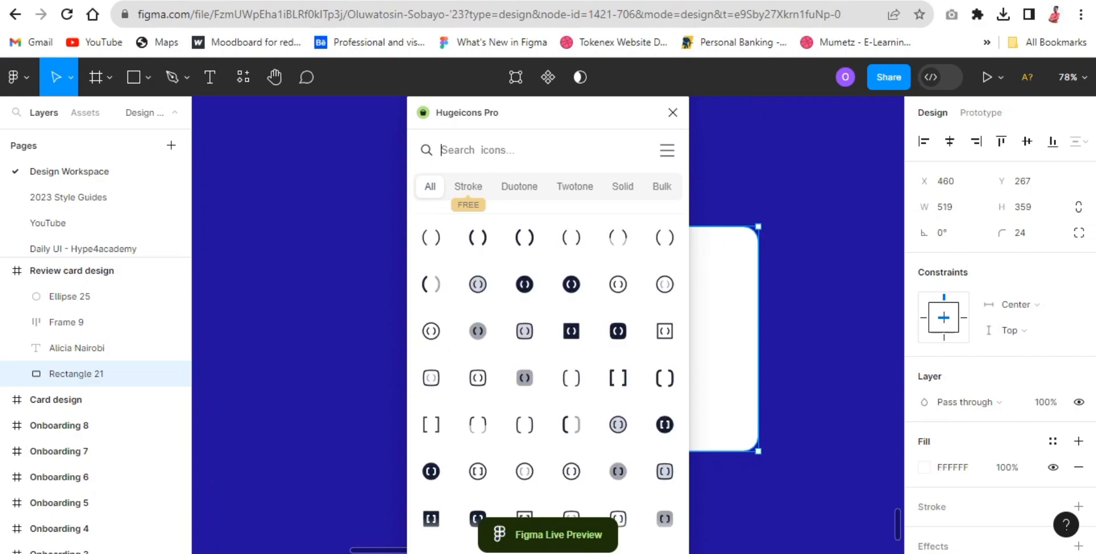
type("option")
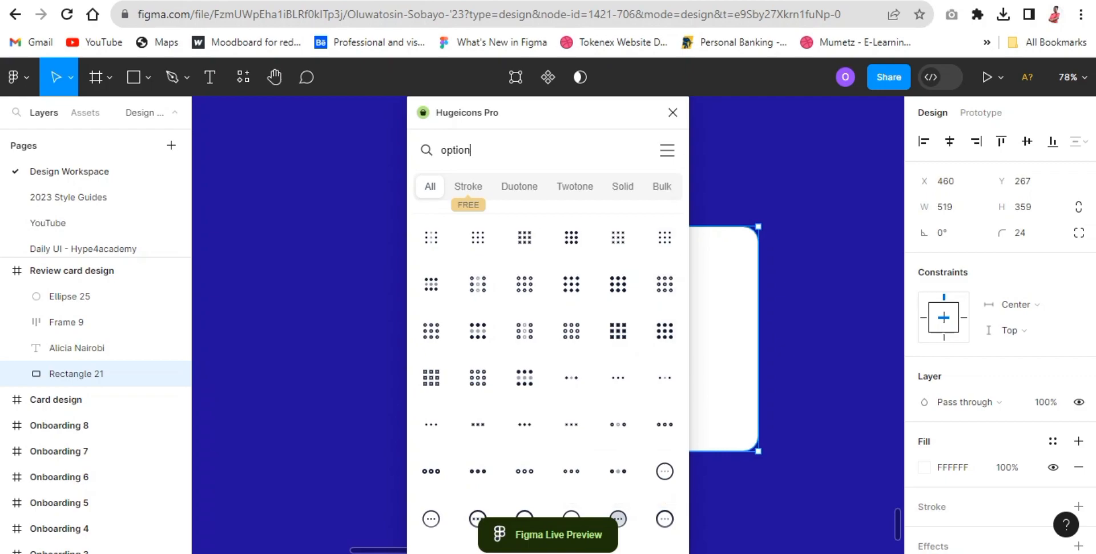
left_click(468, 186)
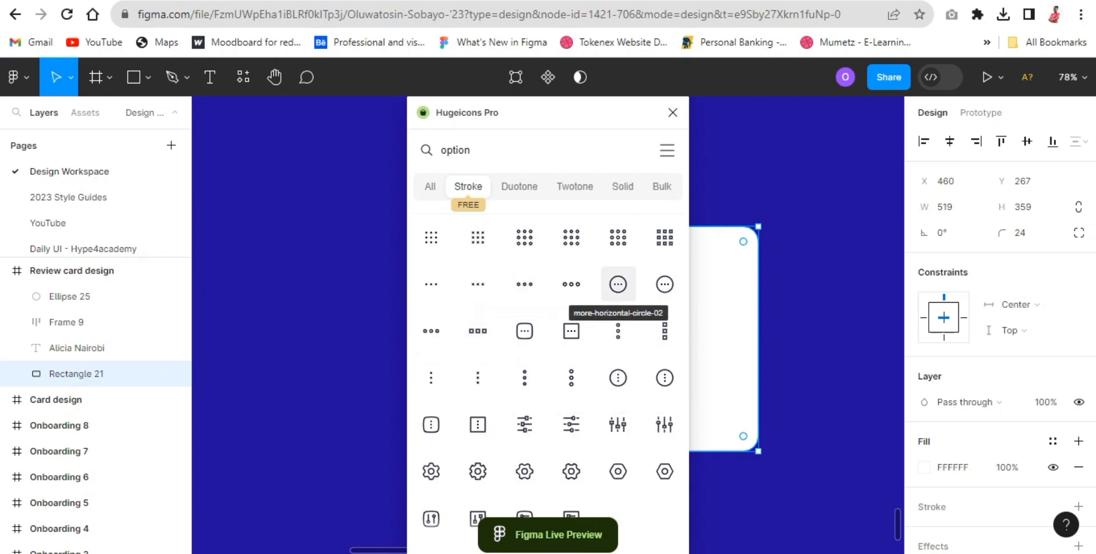
left_click(618, 284)
left_click(673, 113)
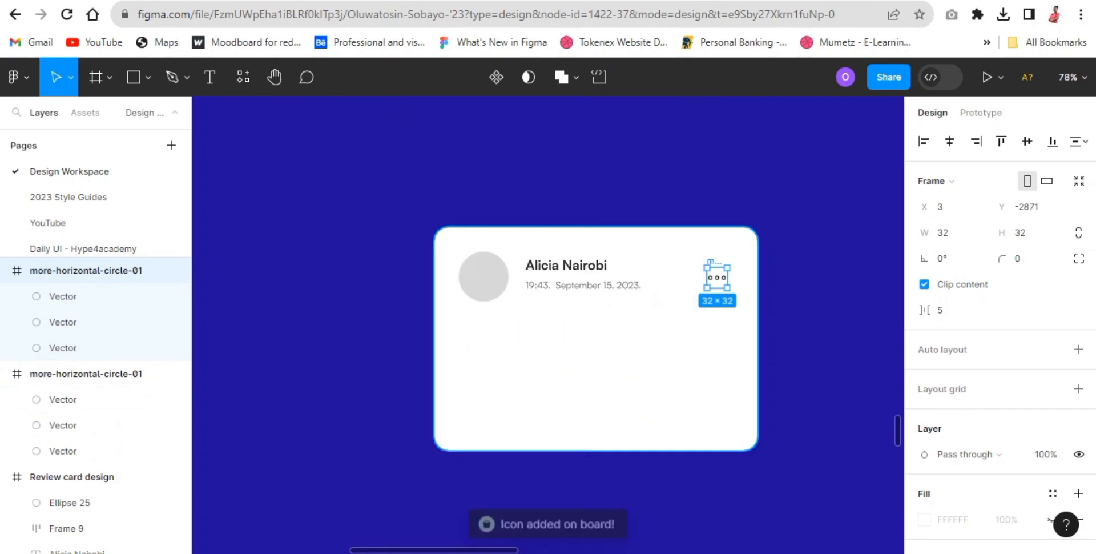
- Delete the duplicate more-horizontal-circle-01 icon and move the remaining one closer to the card's upper-right corner
left_click(85, 374)
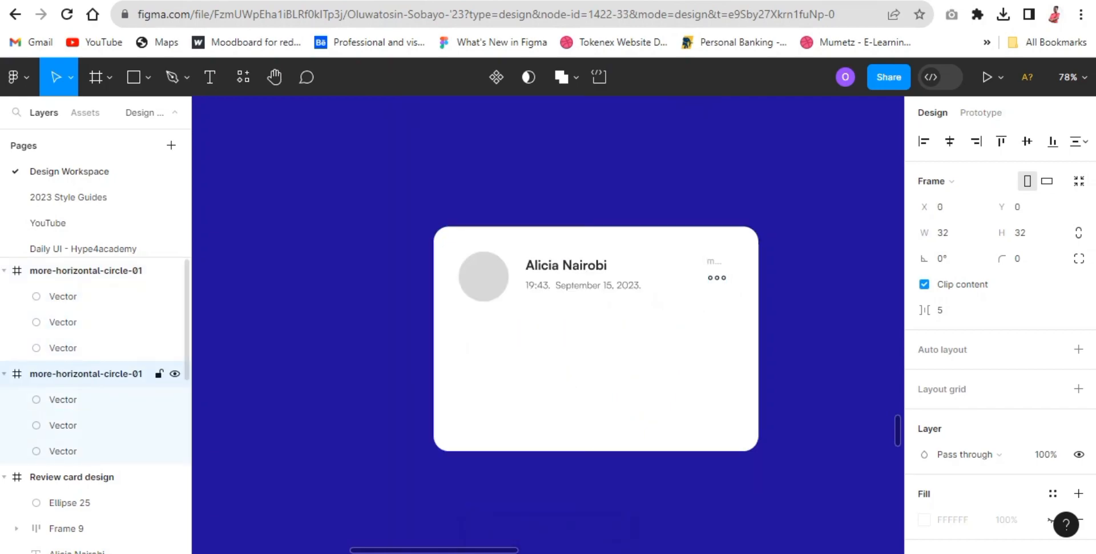
key("Delete")
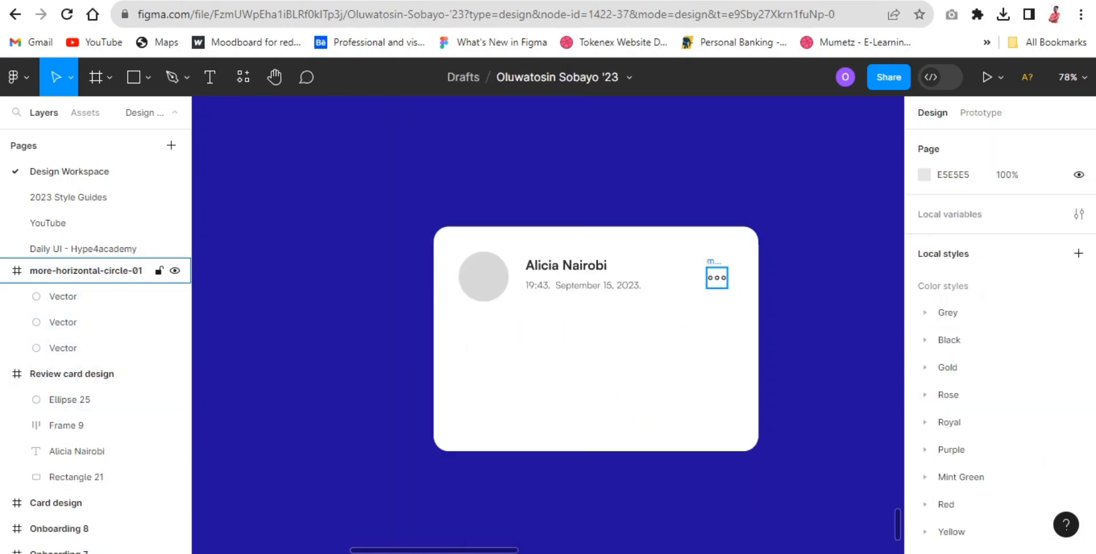
left_click(86, 271)
left_click_drag(717, 278, 726, 264)
- Wrap the white card rectangle, avatar circle, texts and options icon together in a new frame
left_click(595, 339)
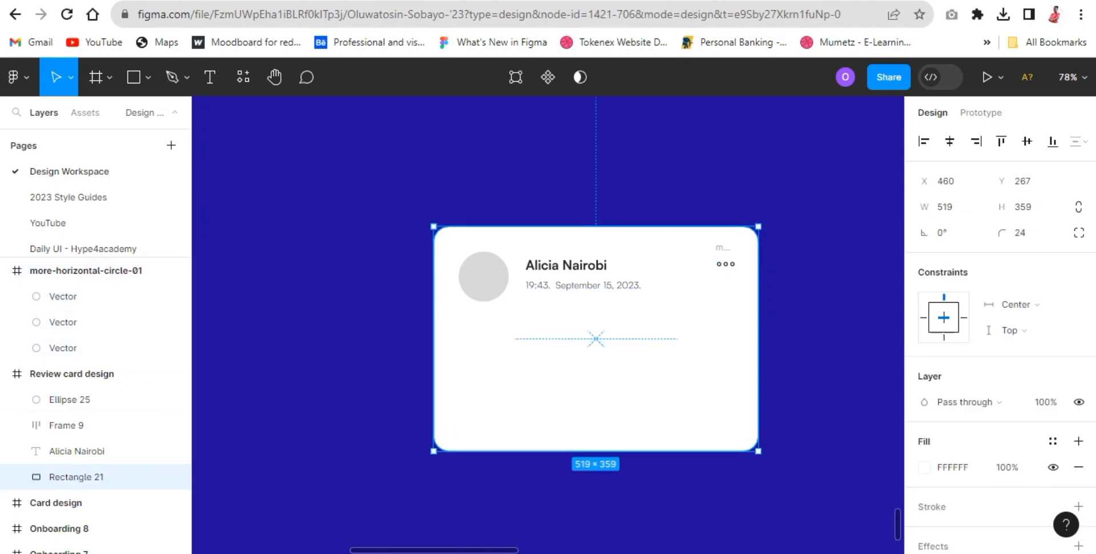
key("Escape")
left_click_drag(375, 175, 877, 494)
right_click(624, 422)
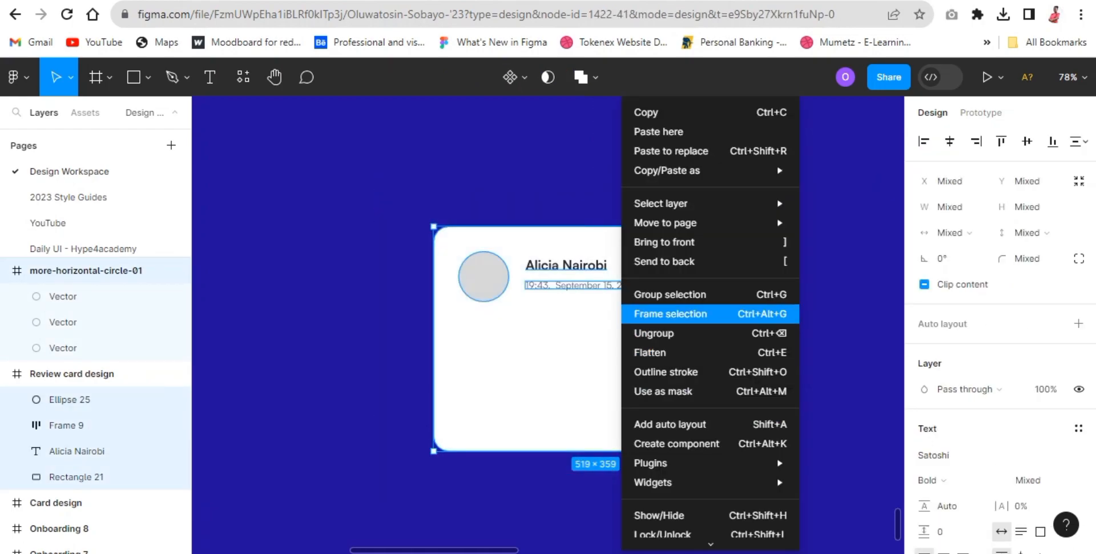
left_click(668, 313)
left_click(725, 264)
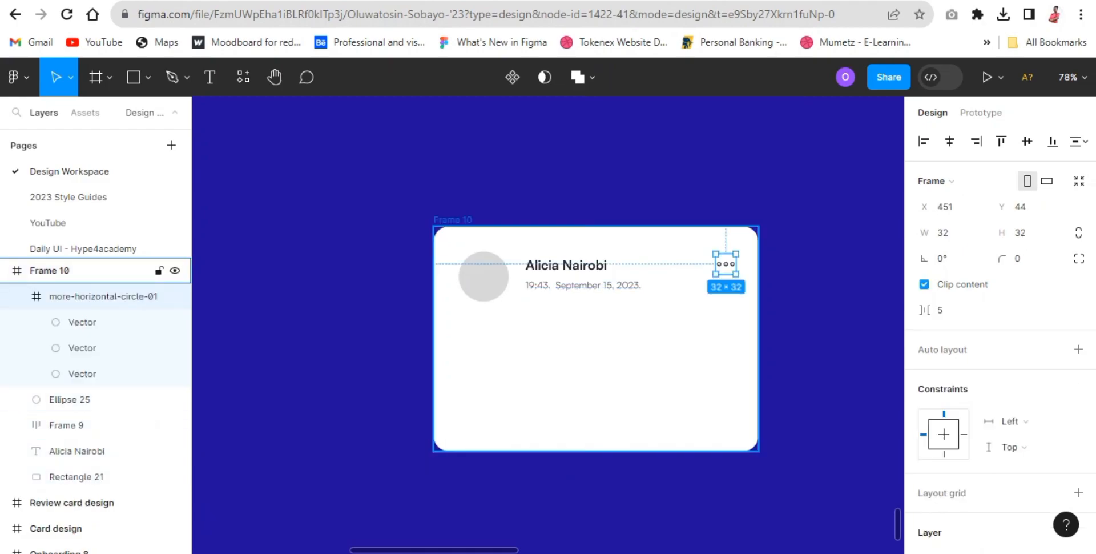
- Stack the reviewer's name and the time-and-date row in a vertical auto layout with a spacing of 16
left_click(77, 450)
left_click(583, 285, "shift")
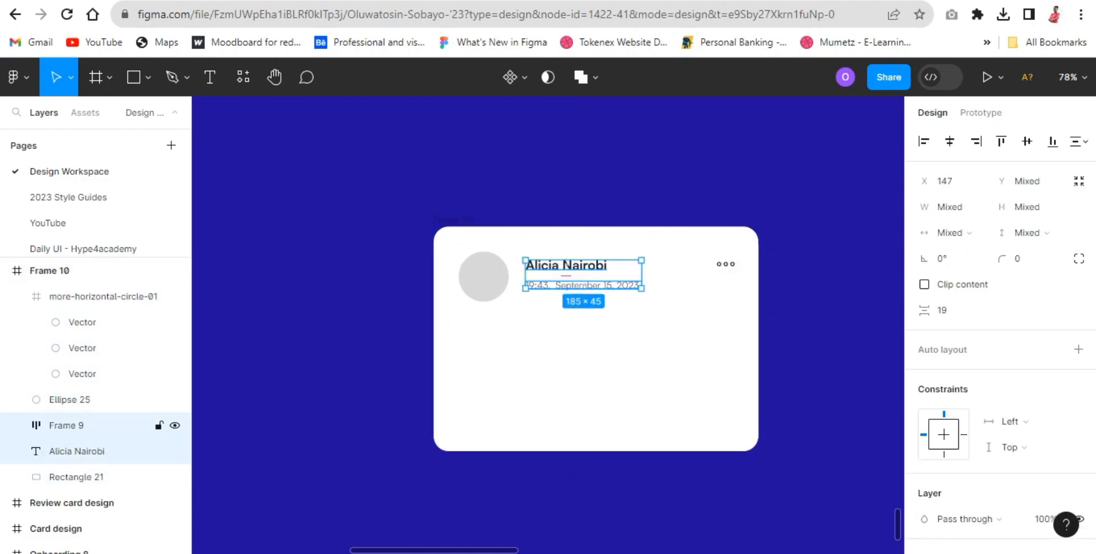
key("shift+a")
left_click(950, 404)
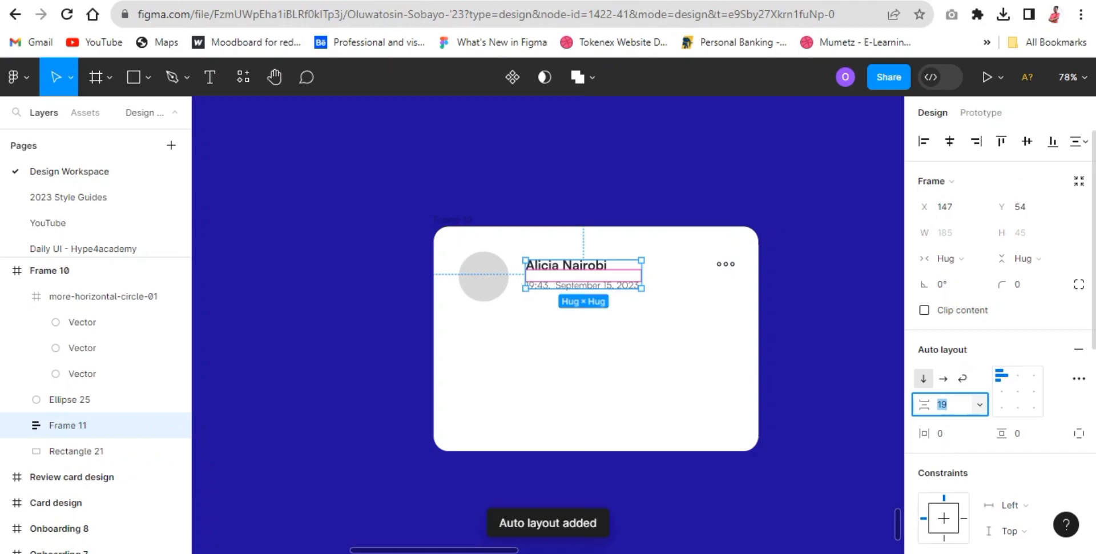
type("2")
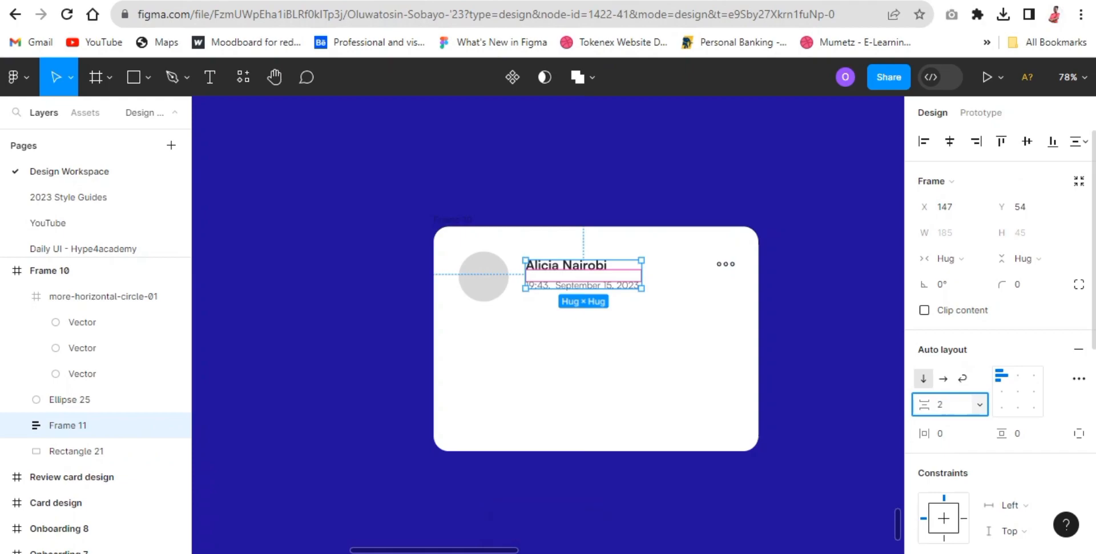
type("4")
key("Return")
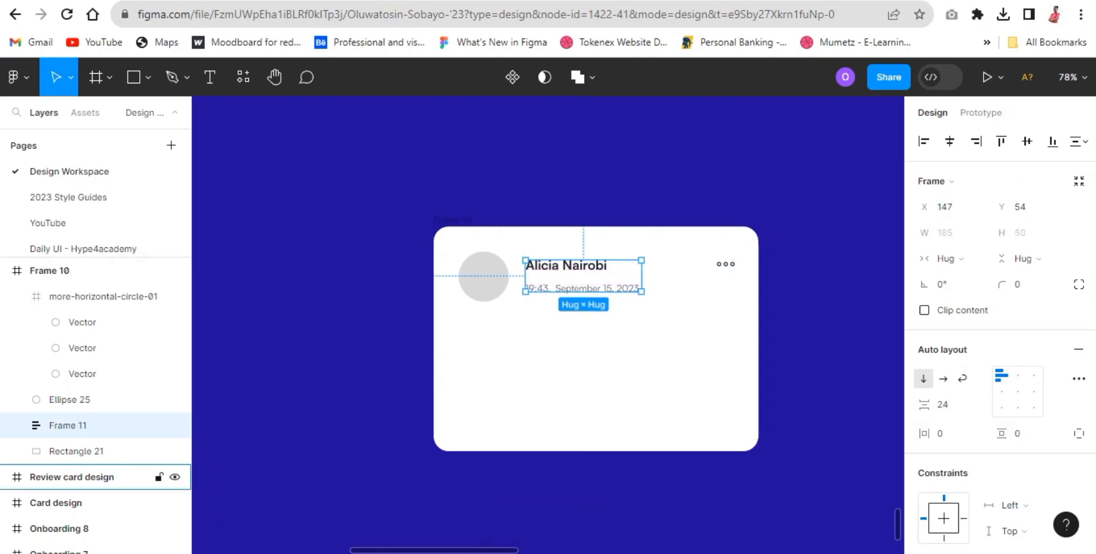
type("16")
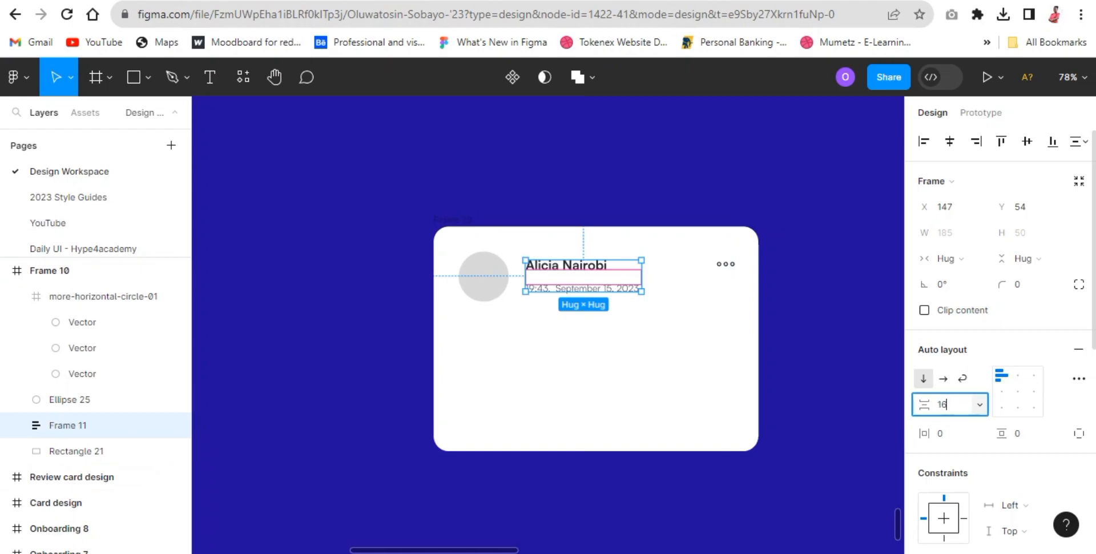
key("Return")
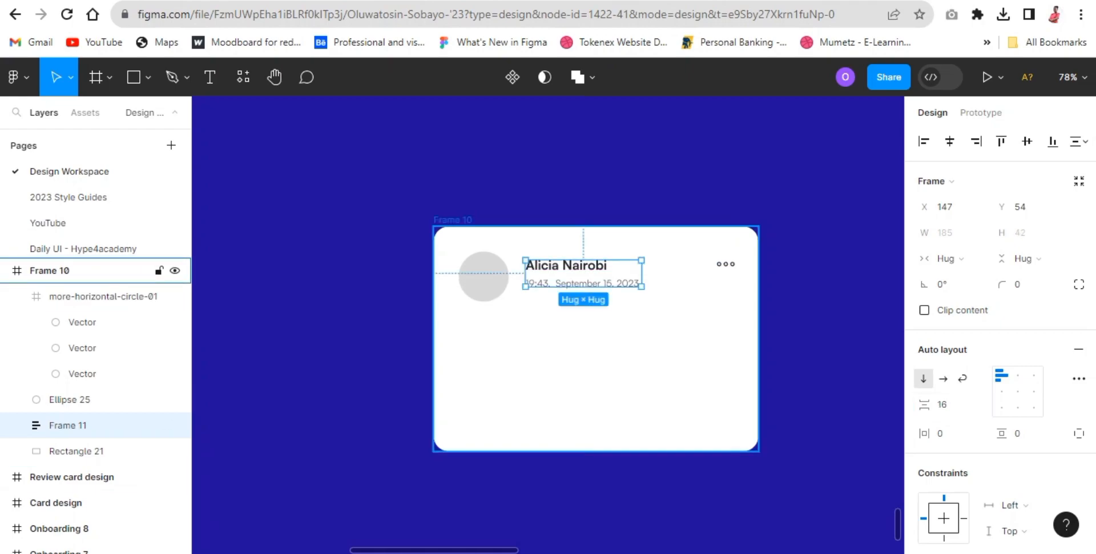
- Combine the avatar circle and the name-and-date block in a horizontal auto layout
left_click(725, 264)
left_click(85, 425)
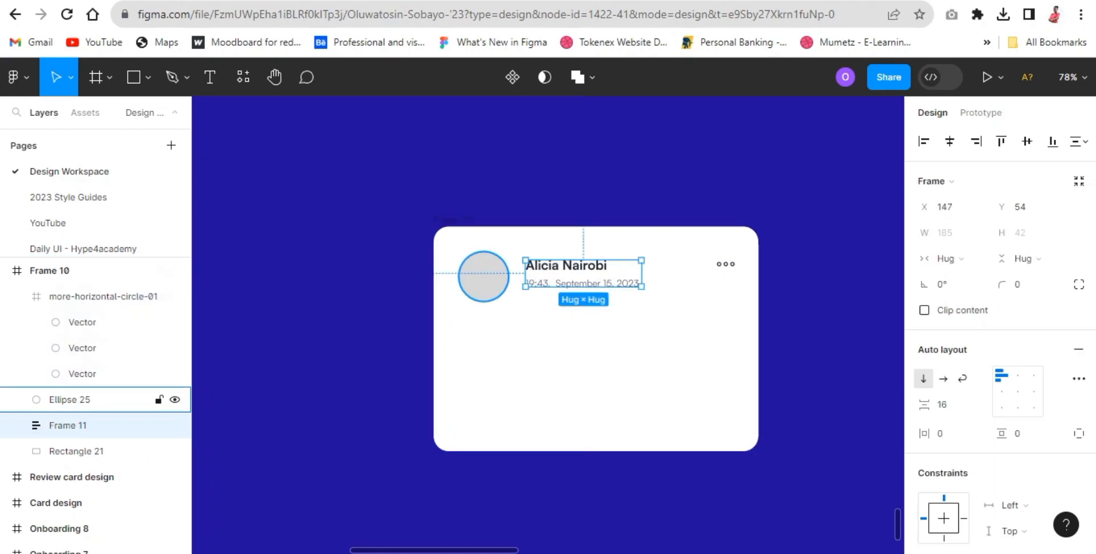
left_click(80, 399)
left_click(85, 425, "shift")
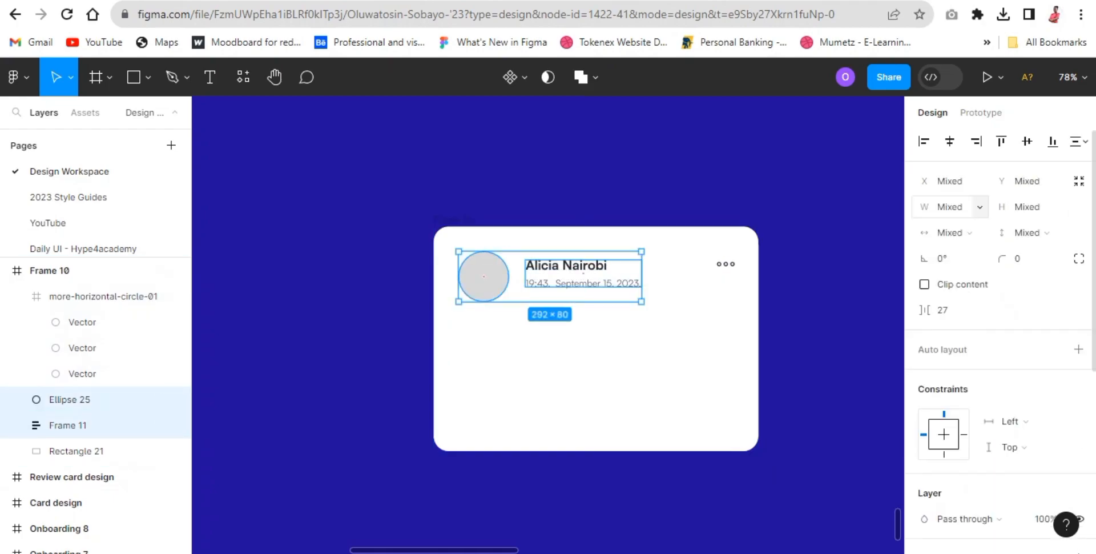
key("shift+a")
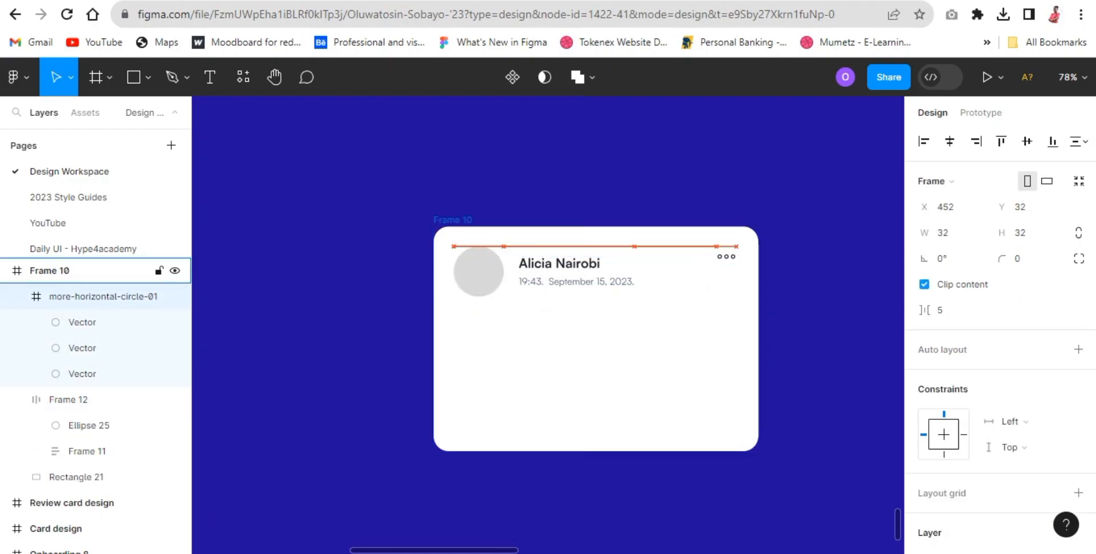
- Nudge the options icon horizontally to X 455 within the card frame
key("Right")
key("Right")
key("alt")
key("Right")
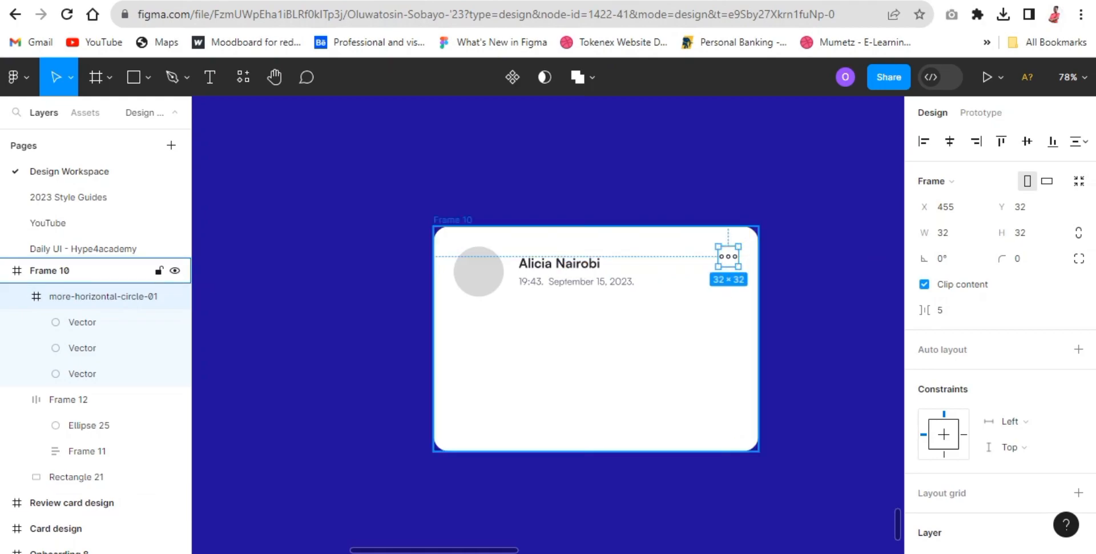
left_click(452, 219)
left_click(596, 339)
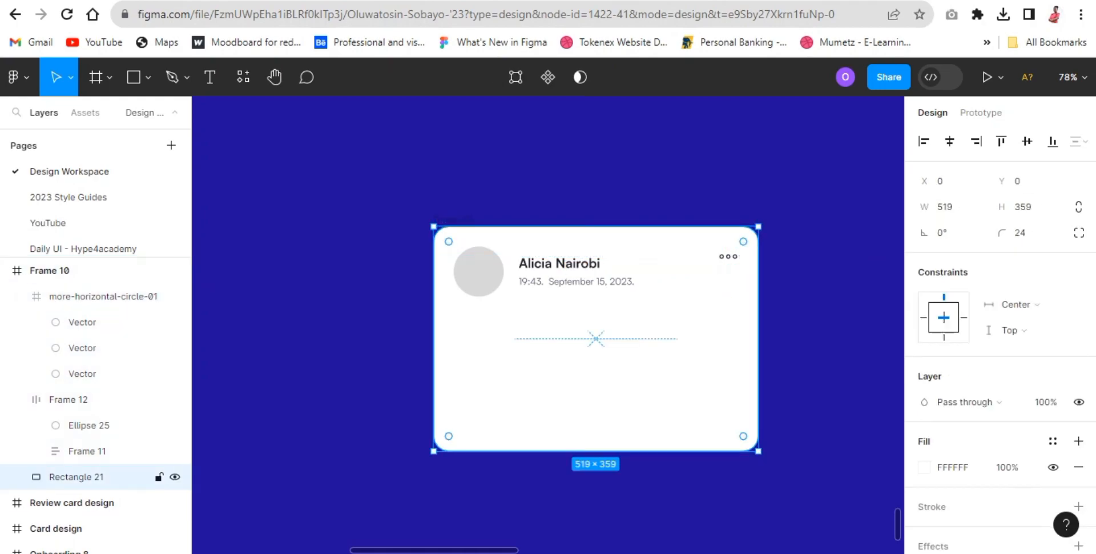
- Resize the avatar circle to a width of 64 with its proportions locked
double_click(575, 272)
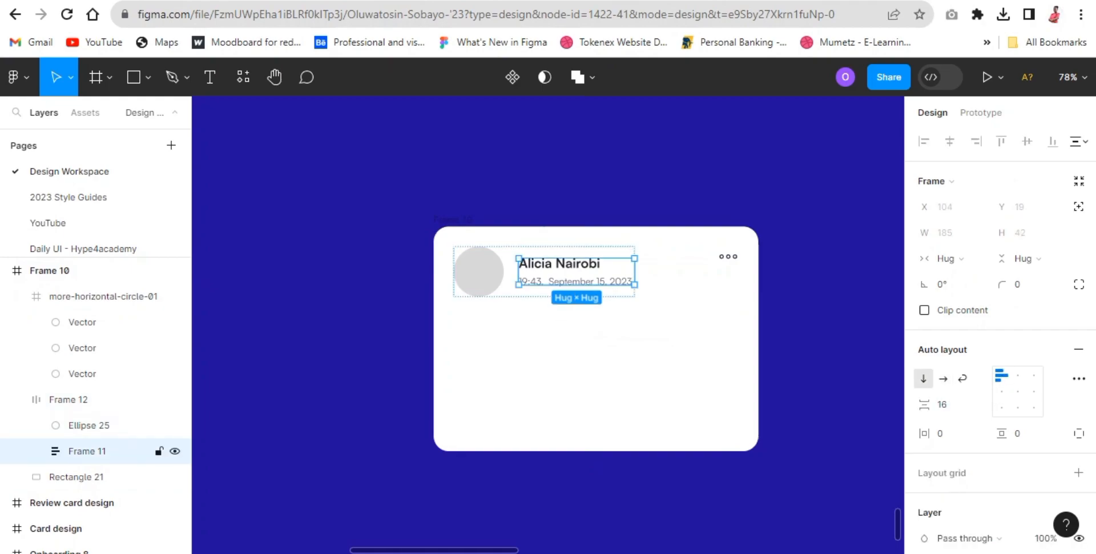
double_click(576, 281)
left_click(452, 219)
double_click(478, 272)
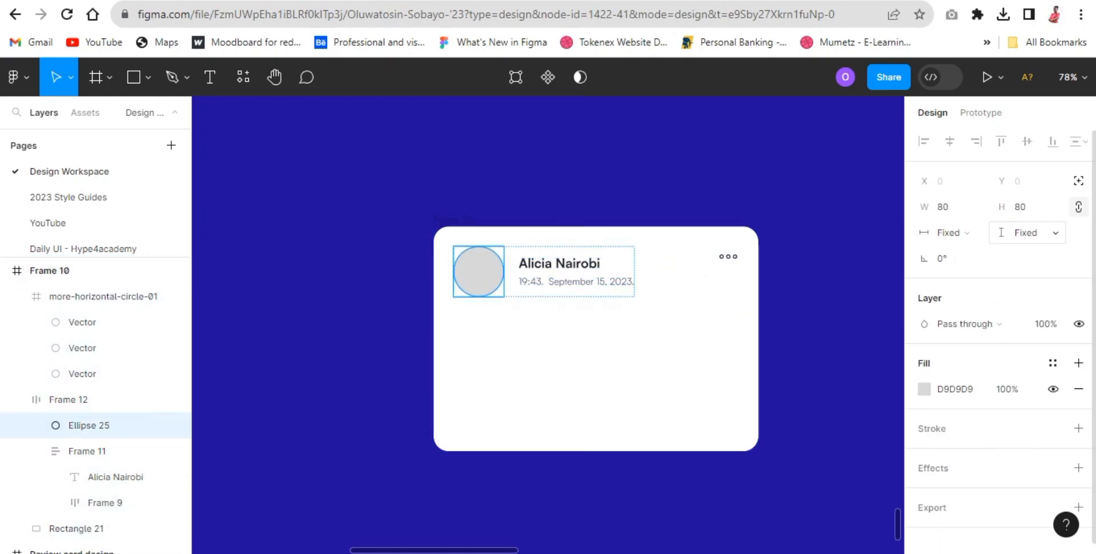
left_click(949, 206)
type("64")
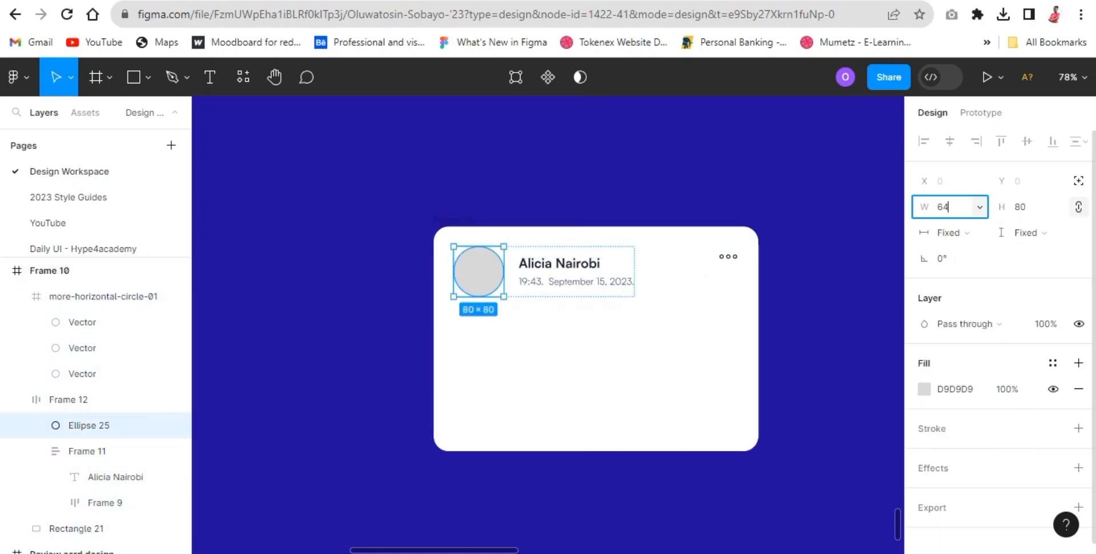
key("Return")
left_click(453, 219)
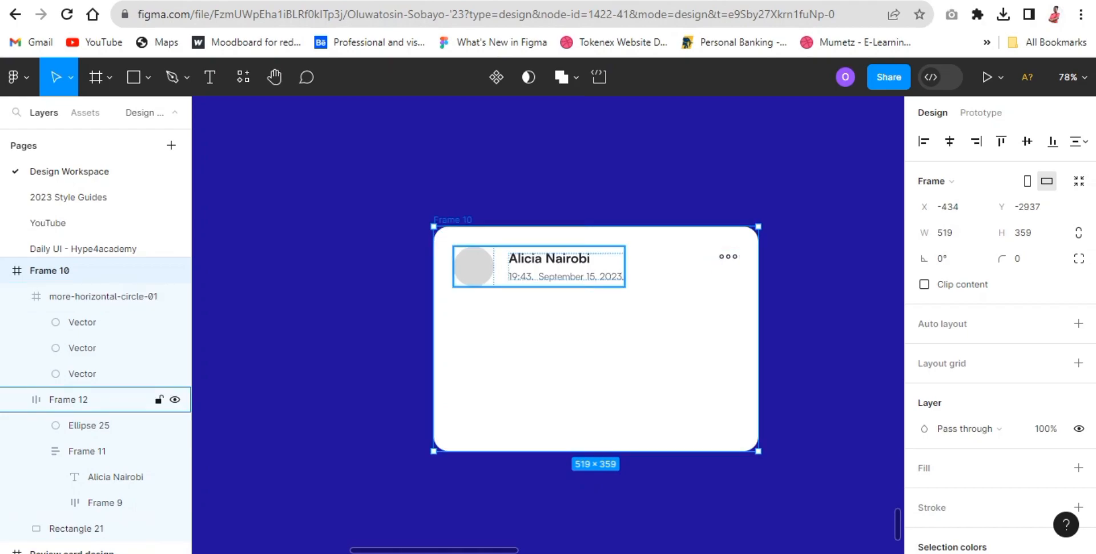
- Duplicate the time-and-date row and place the copy below the avatar, aligned with its left edge at X 32, Y 136
double_click(548, 265)
double_click(566, 276)
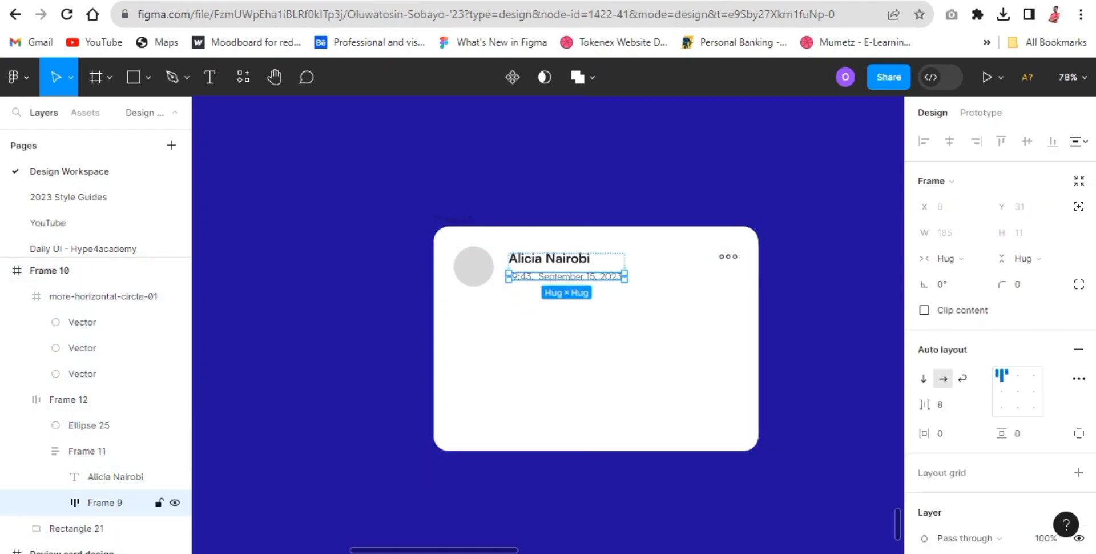
left_click_drag(566, 277, 511, 314, "alt")
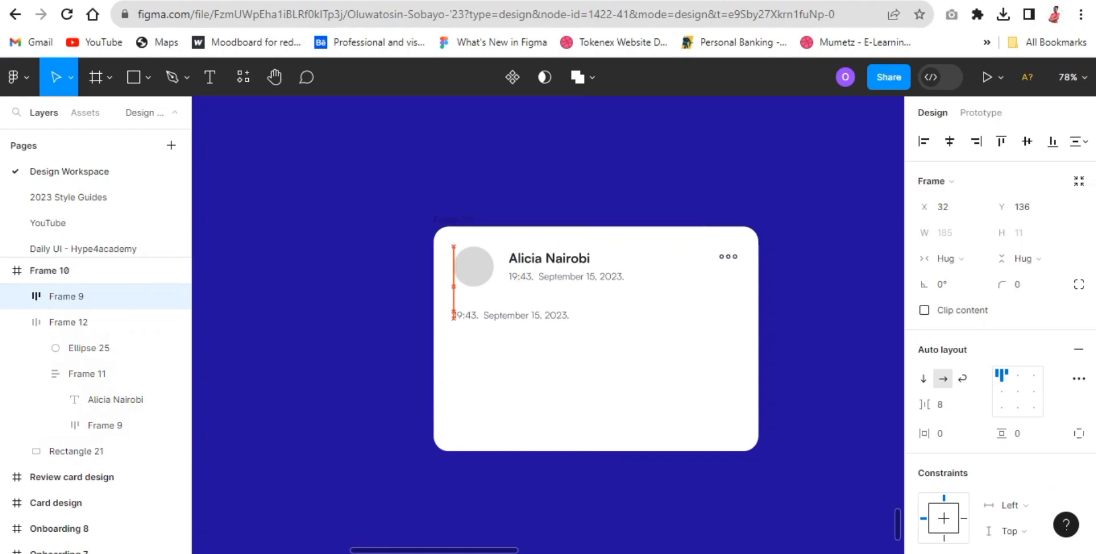
- Darken the 57596F text colour of the duplicated time-and-date row
scroll(1000, 340, "down", 5)
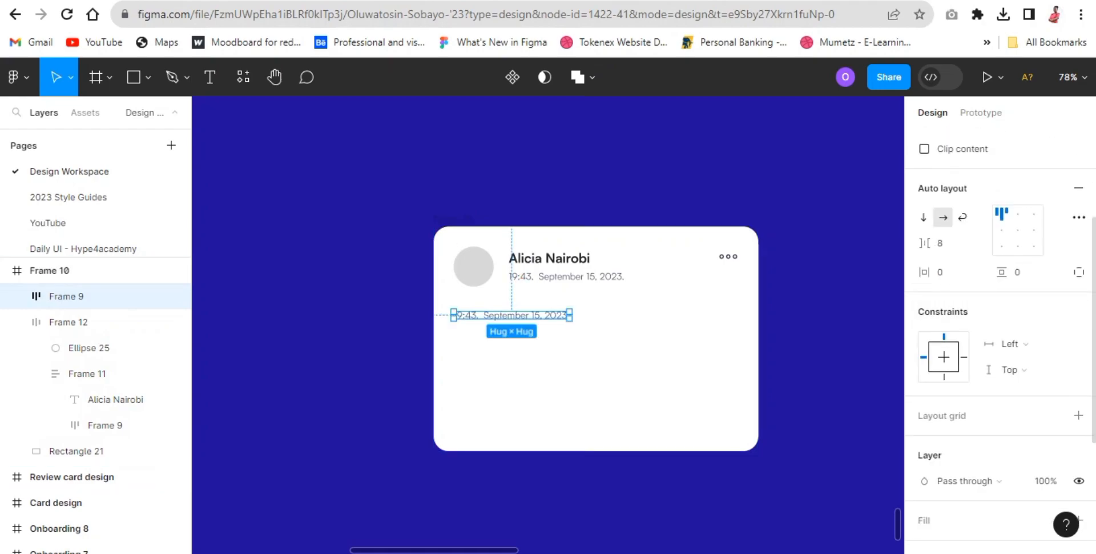
scroll(971, 457, "down", 1)
left_click(924, 464)
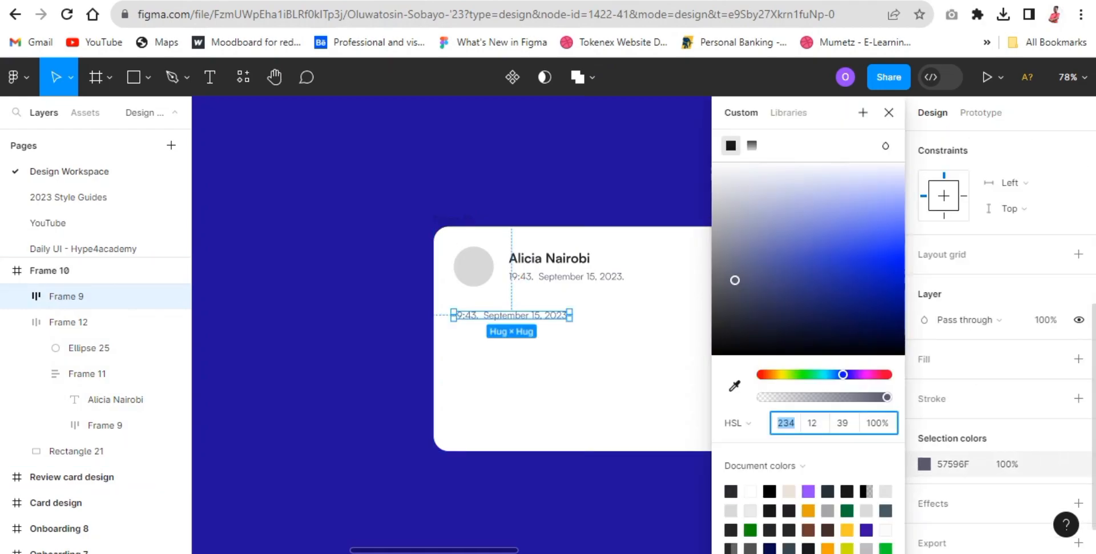
left_click_drag(735, 280, 745, 312)
left_click(889, 112)
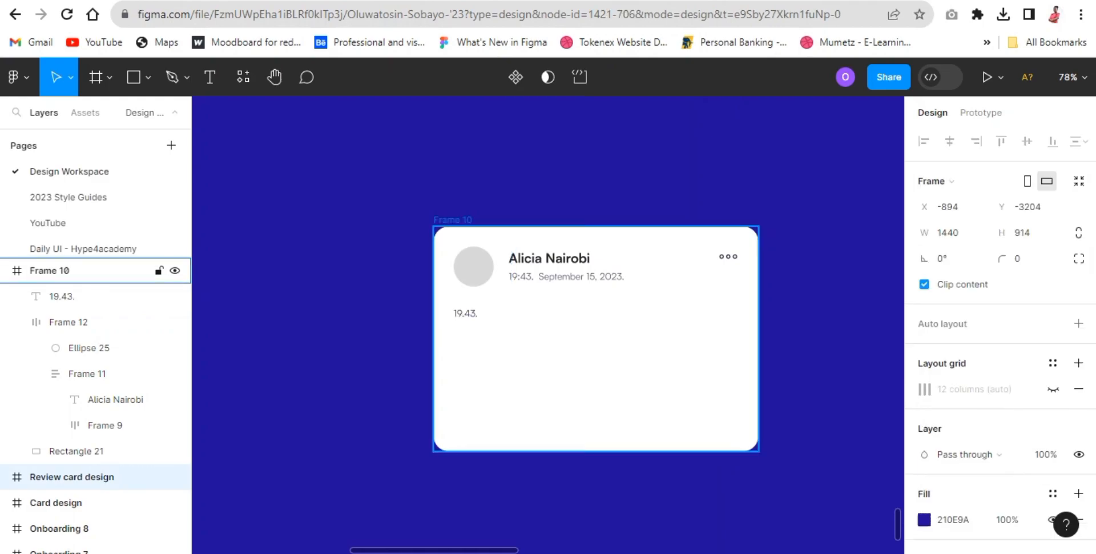
- Replace the "19.43." text below the avatar with the review paragraph beginning "In a sea of content"
double_click(465, 313)
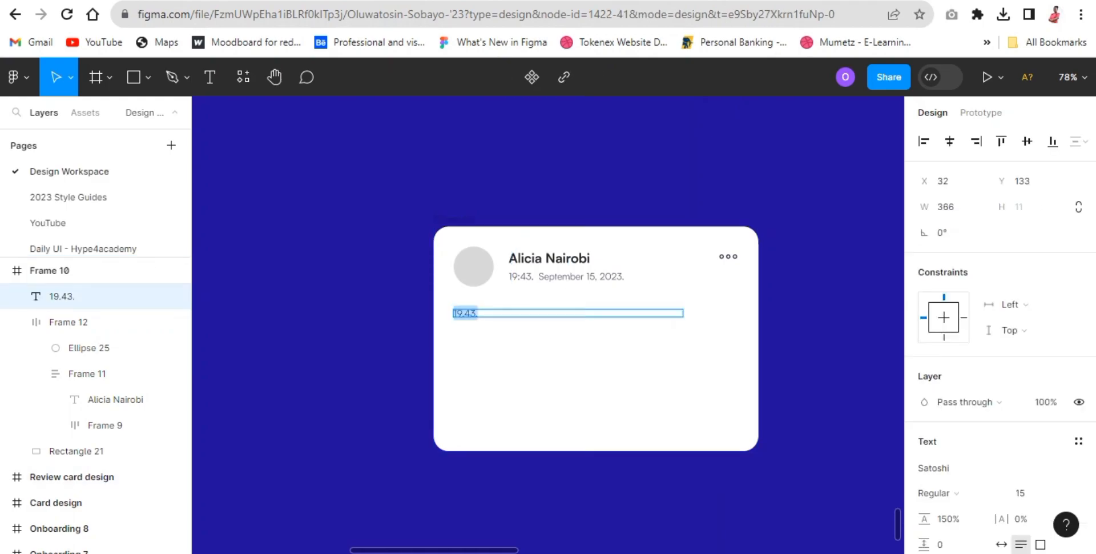
type("In a sea of content, Oluwatosin consistently stands out with their insightful UX posts on LinkedIn. Always bringing a fresh perspective and practical tips, they've become my go-to source for staying updated and inspired in the UX world. Kudos!")
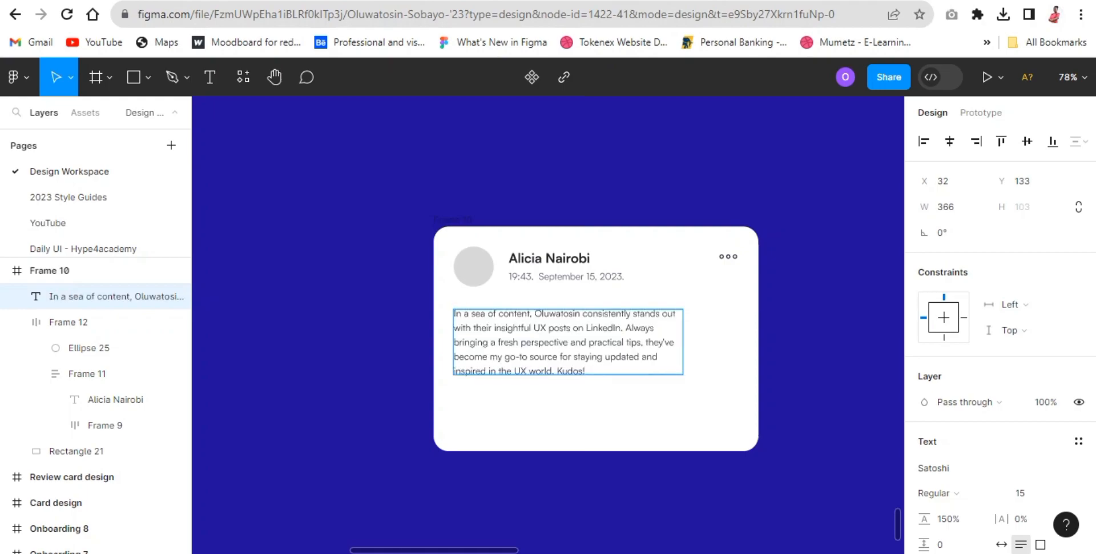
key("Escape")
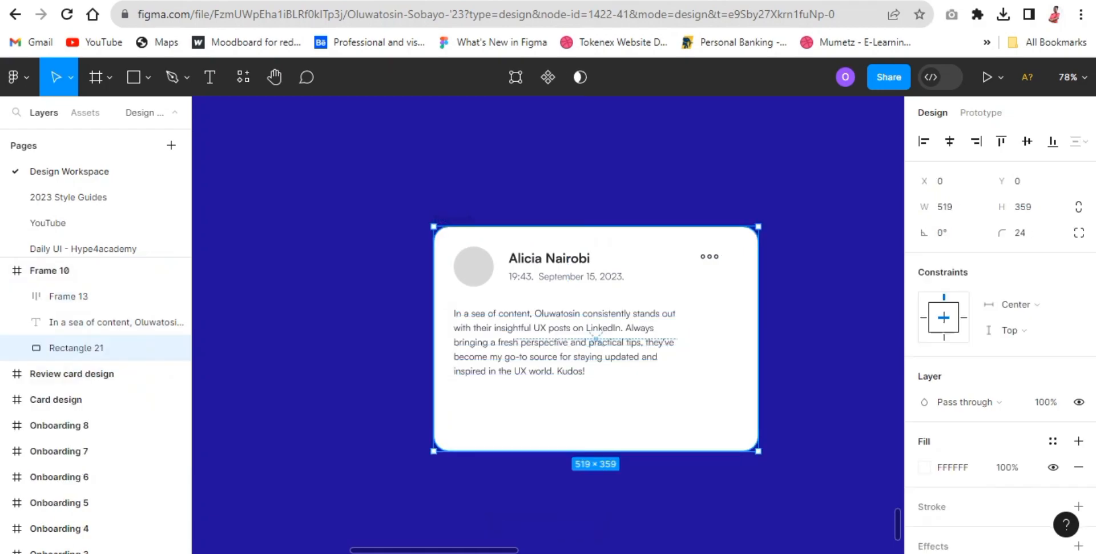
- Narrow the white card rectangle to a width of 471
left_click_drag(759, 338, 728, 338)
left_click(760, 339)
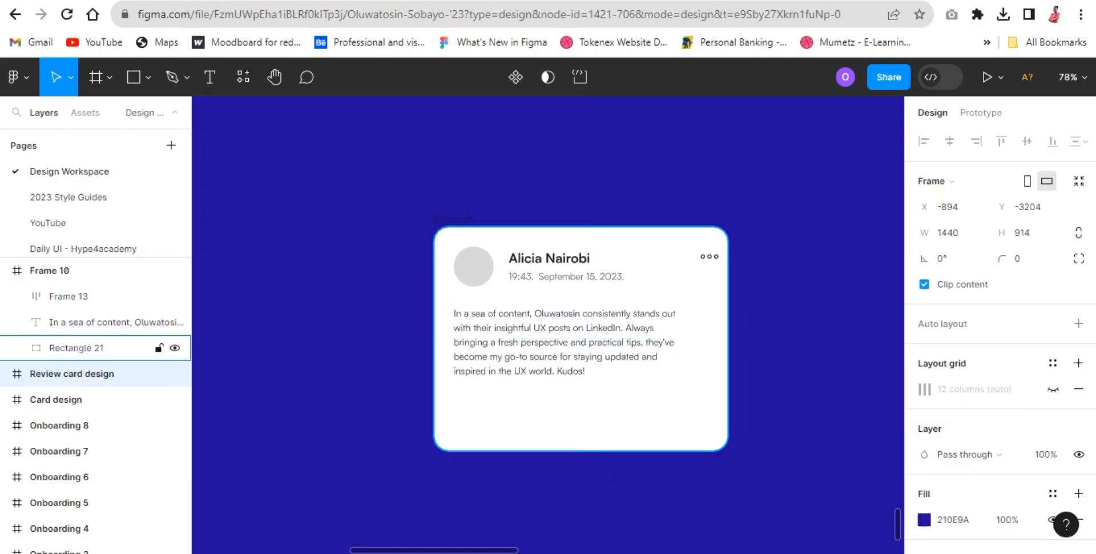
left_click(708, 339)
left_click(759, 338)
left_click(702, 339)
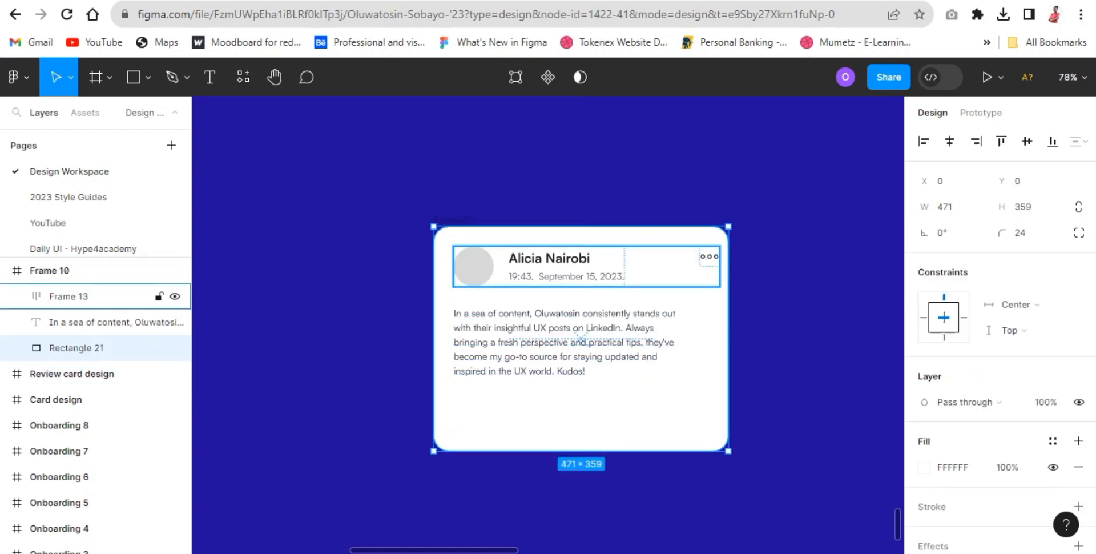
- Set the header row's item spacing to Auto and narrow the row to about 401 wide
left_click(662, 266)
left_click(980, 405)
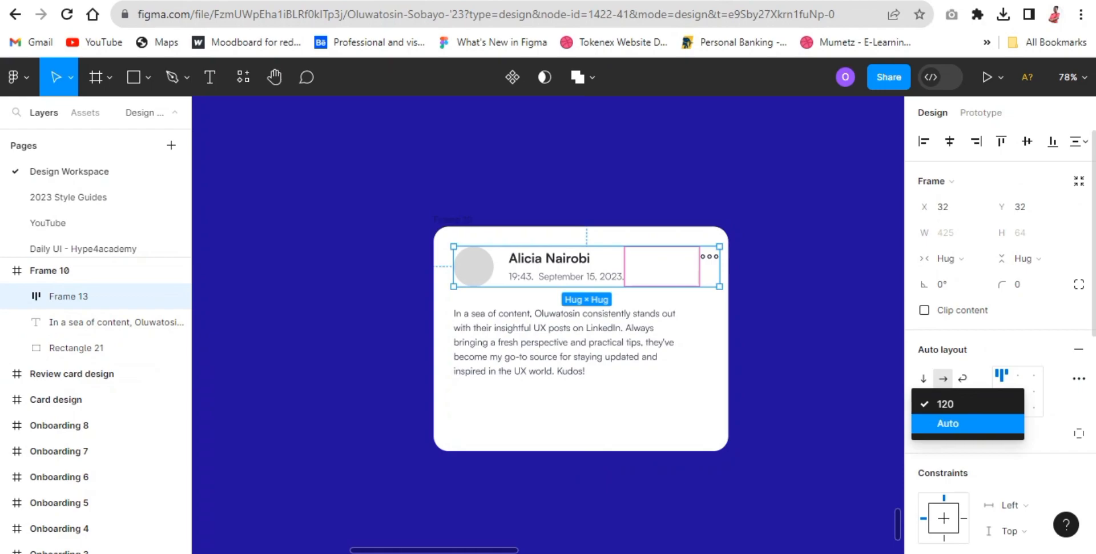
left_click(948, 421)
left_click_drag(715, 255, 704, 255)
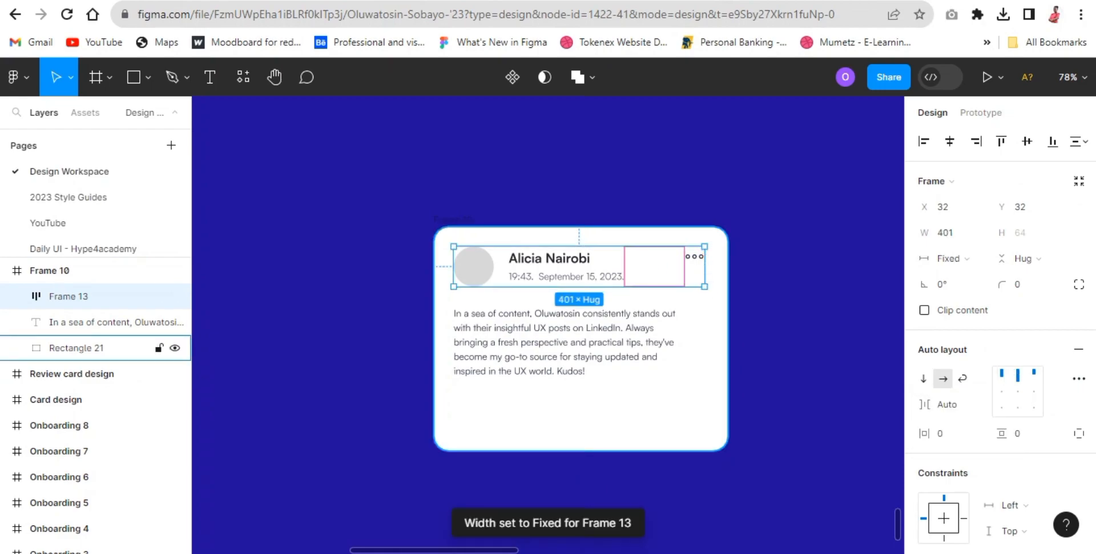
key("alt")
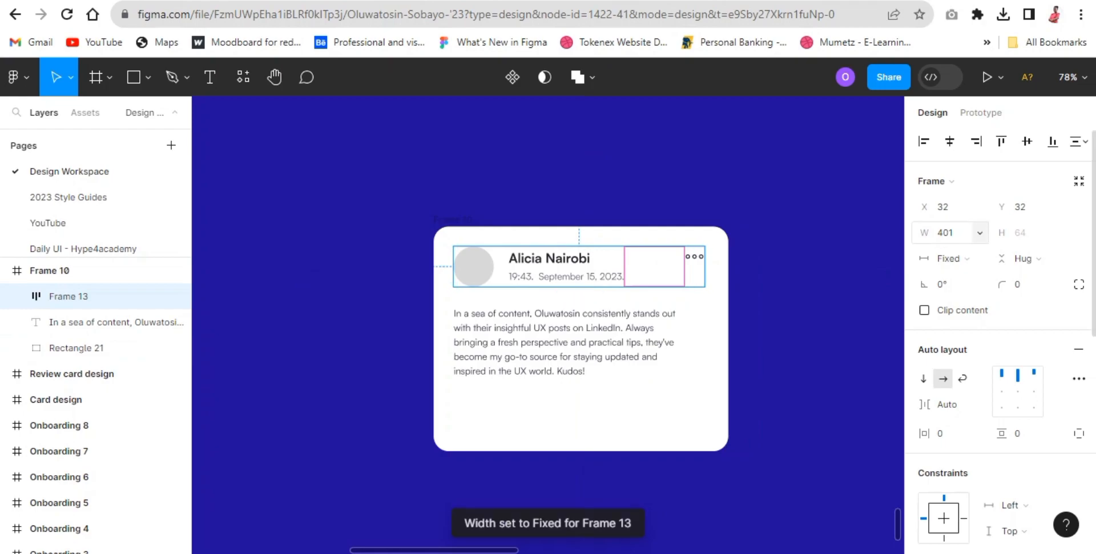
left_click(945, 232)
- Widen the review paragraph's text box to about 383
left_click(628, 343)
mouse_move(683, 342)
left_mouse_down()
mouse_move(709, 342)
mouse_move(694, 342)
left_mouse_up()
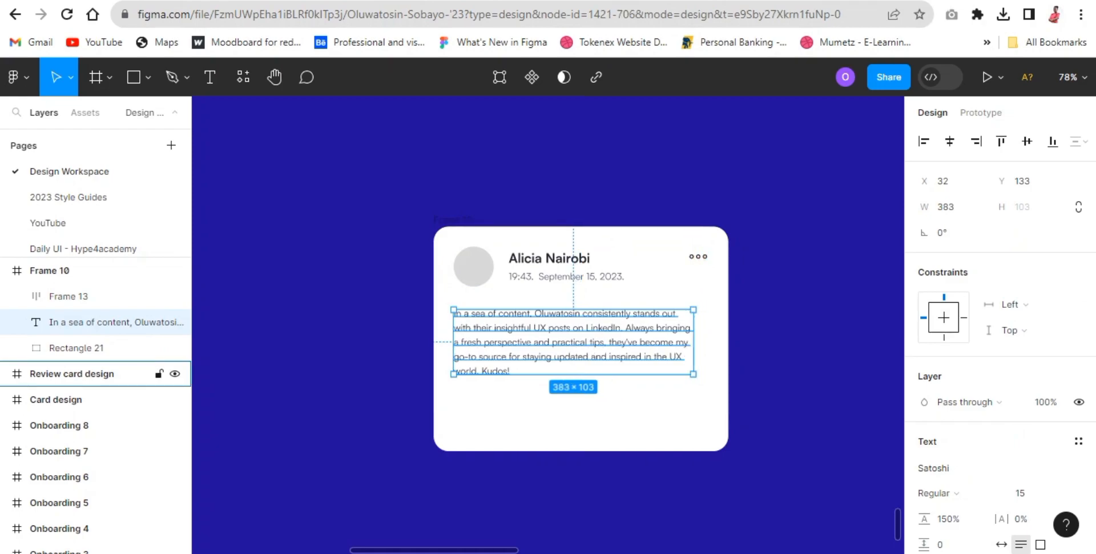
left_click(85, 373)
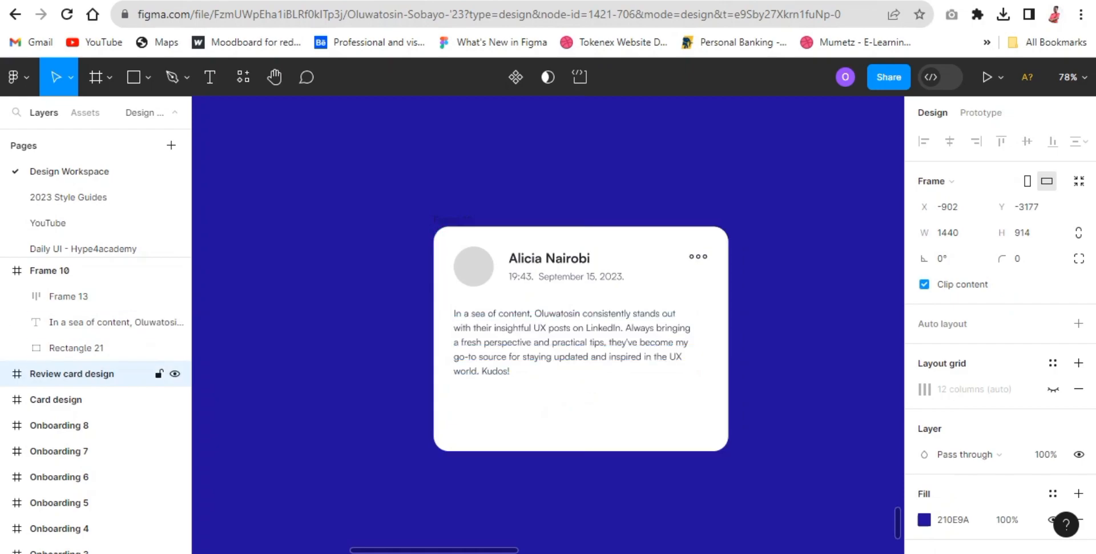
- Narrow Frame 10 to a width of 471 so that it fits the white card
left_click(166, 270)
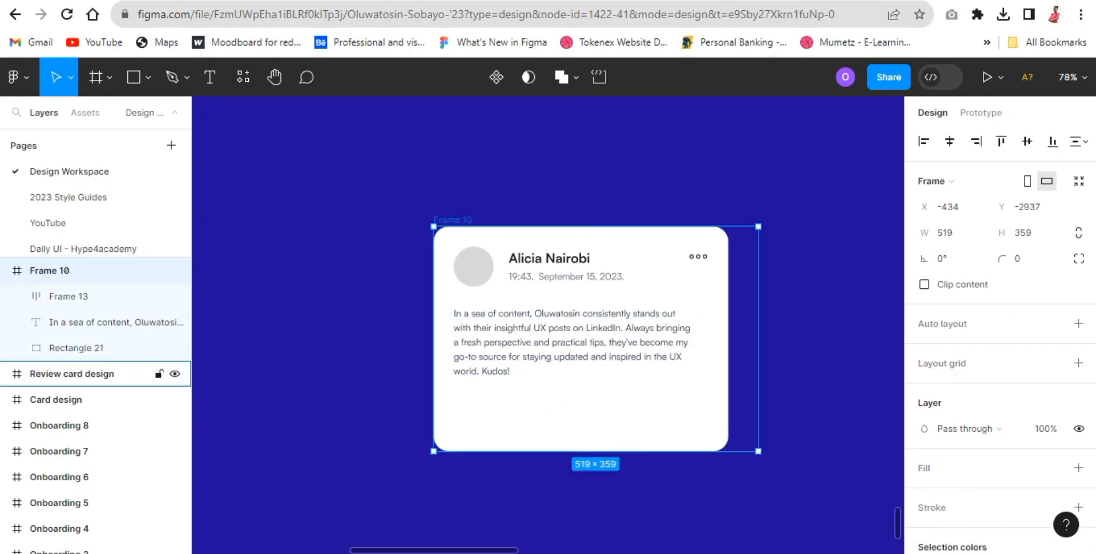
left_click_drag(758, 339, 729, 338)
left_click(72, 373)
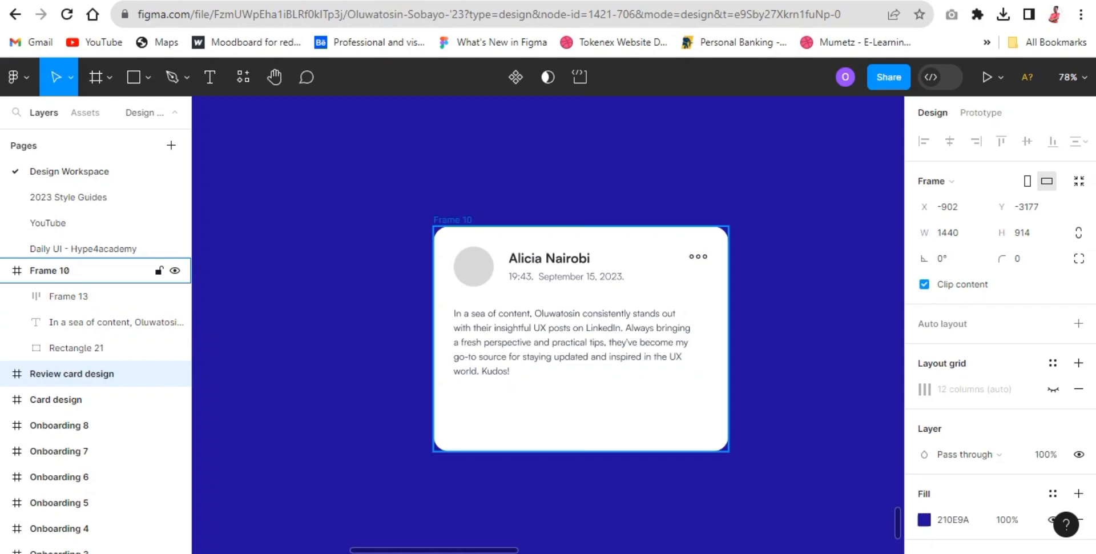
- Search the Hugeicons Pro plugin for "like" and insert the two-tone thumbs-up icon below the review paragraph
right_click(467, 286)
mouse_move(495, 462)
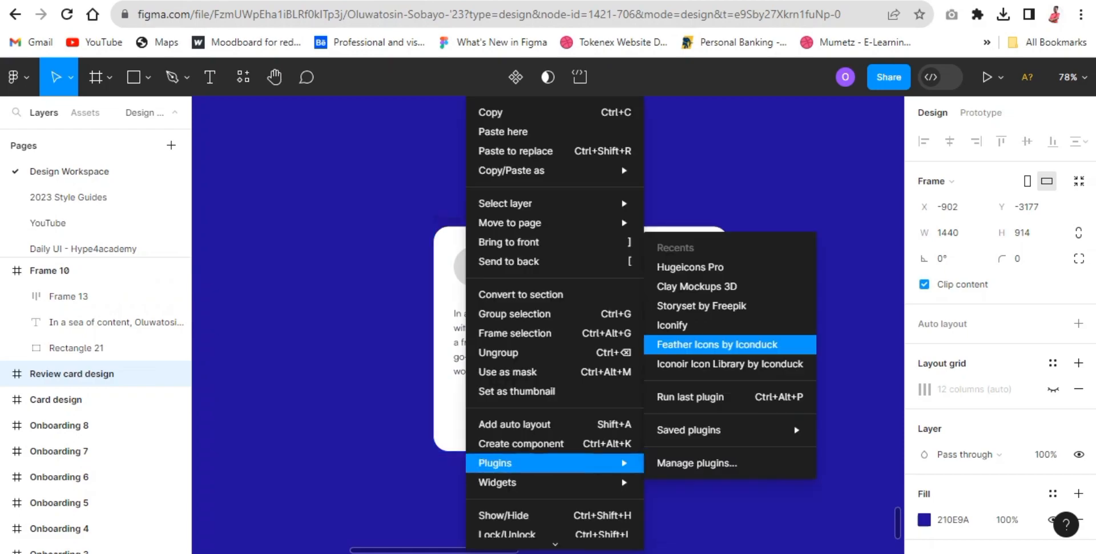
left_click(689, 267)
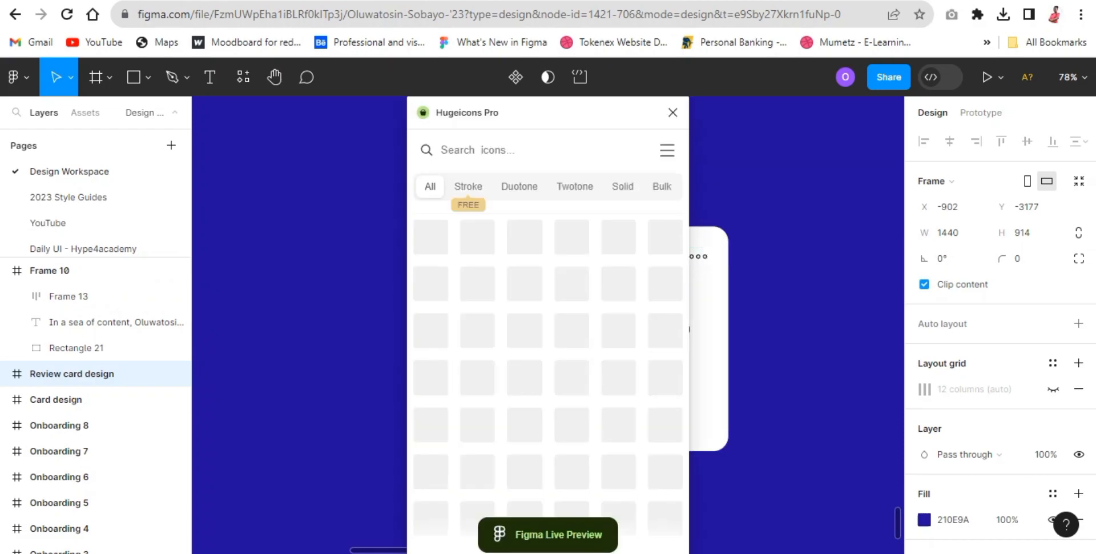
type("lik")
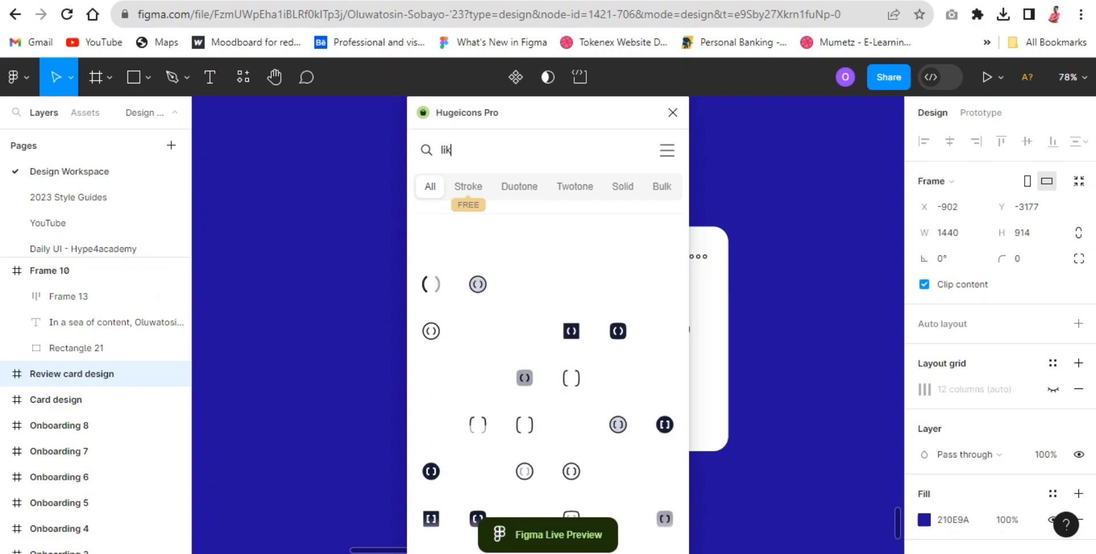
type("e")
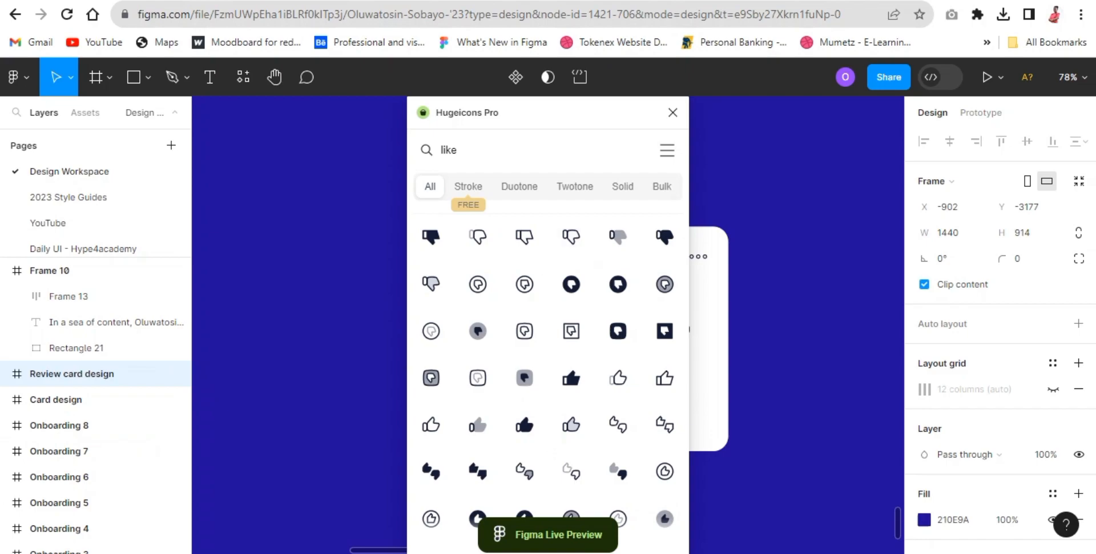
left_click(661, 187)
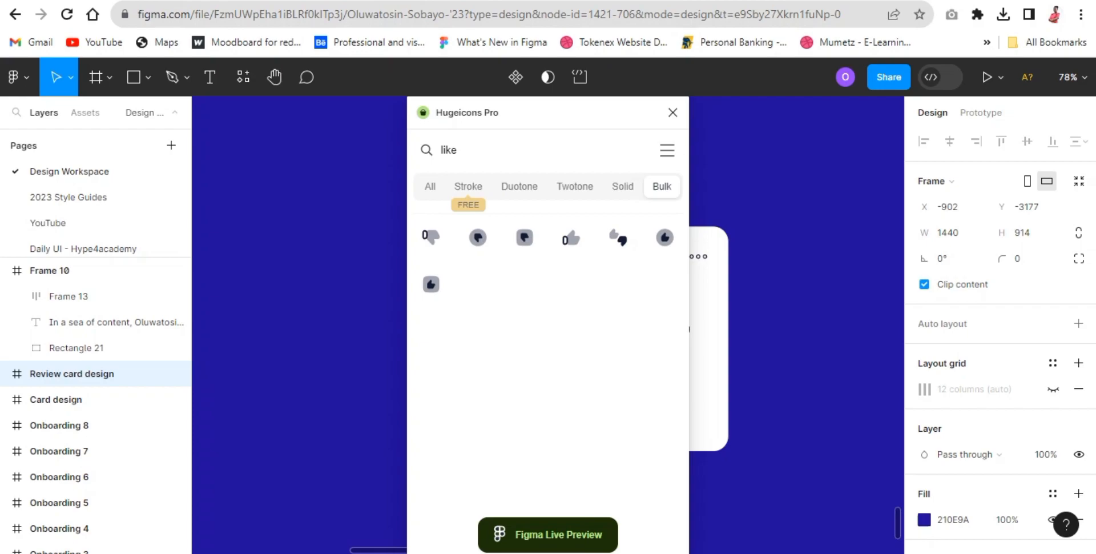
left_click(574, 187)
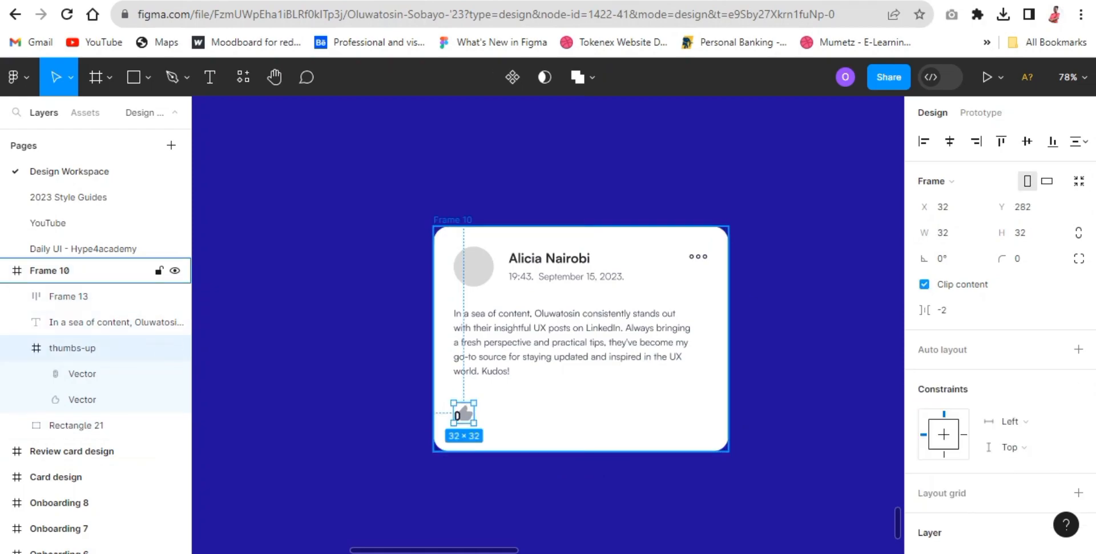
- Lock the thumbs-up icon's proportions, resize it to 24 × 24 and move it down to Y 288, aligned with the paragraph's left edge
left_click(1079, 232)
left_click(949, 232)
type("24")
key("Return")
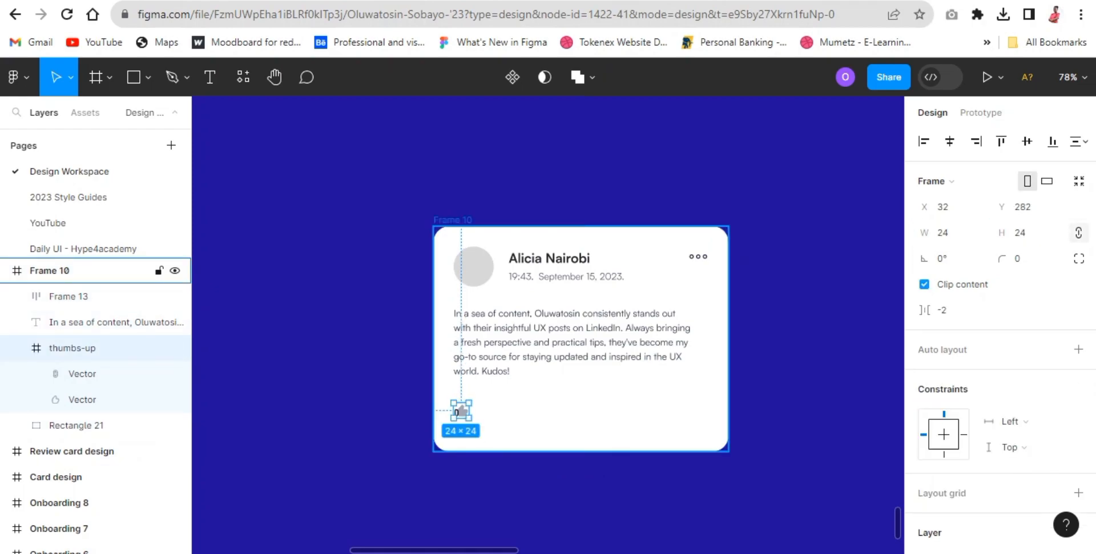
left_click_drag(457, 410, 456, 415)
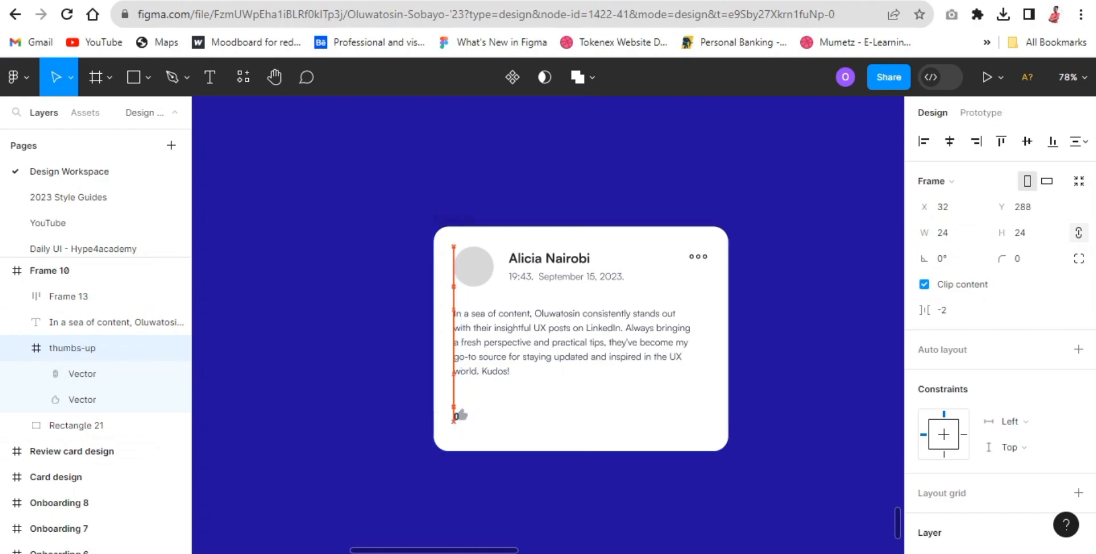
- Duplicate the review paragraph beside the thumbs-up icon, replace its text with "504" and narrow the text box to about 39
left_click(92, 322)
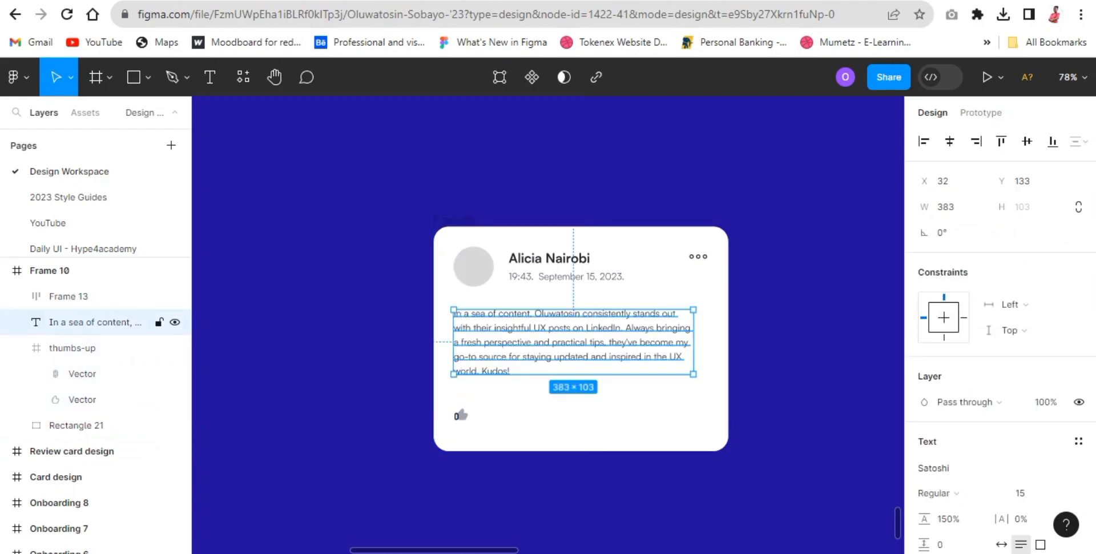
left_click_drag(573, 342, 599, 441, "alt")
key("Return")
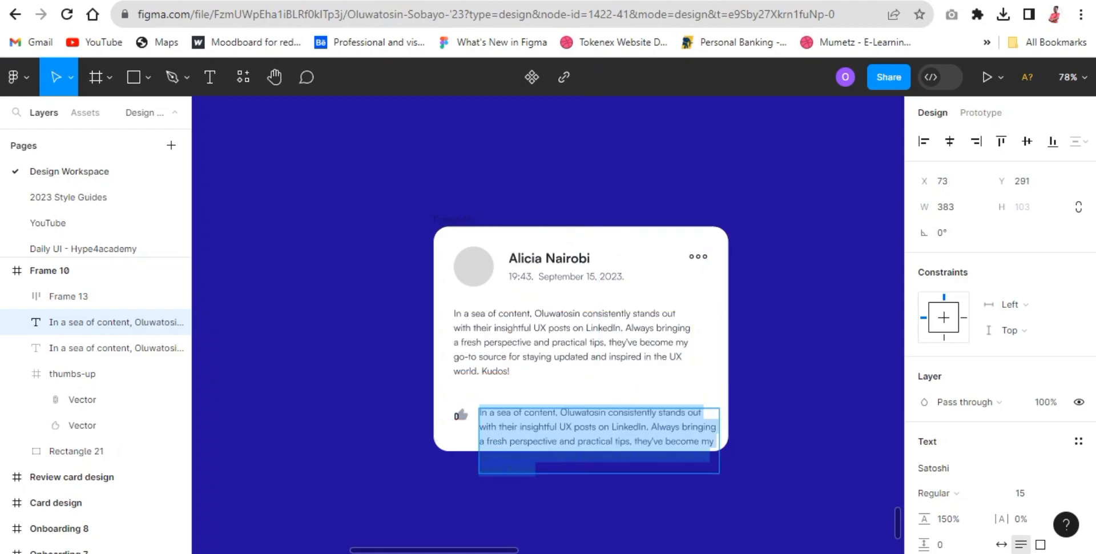
type("504")
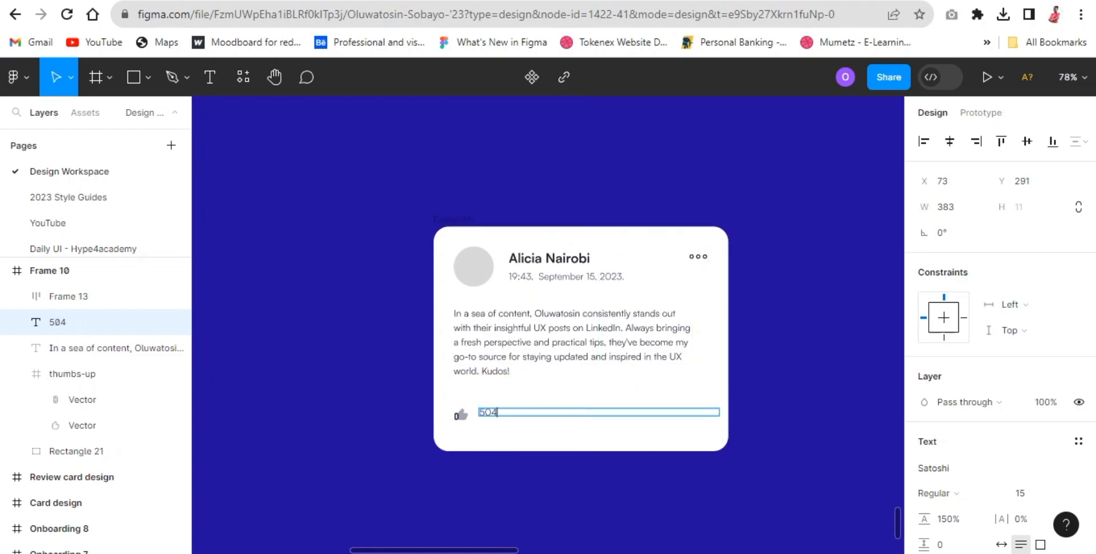
key("Escape")
left_click_drag(719, 411, 493, 416)
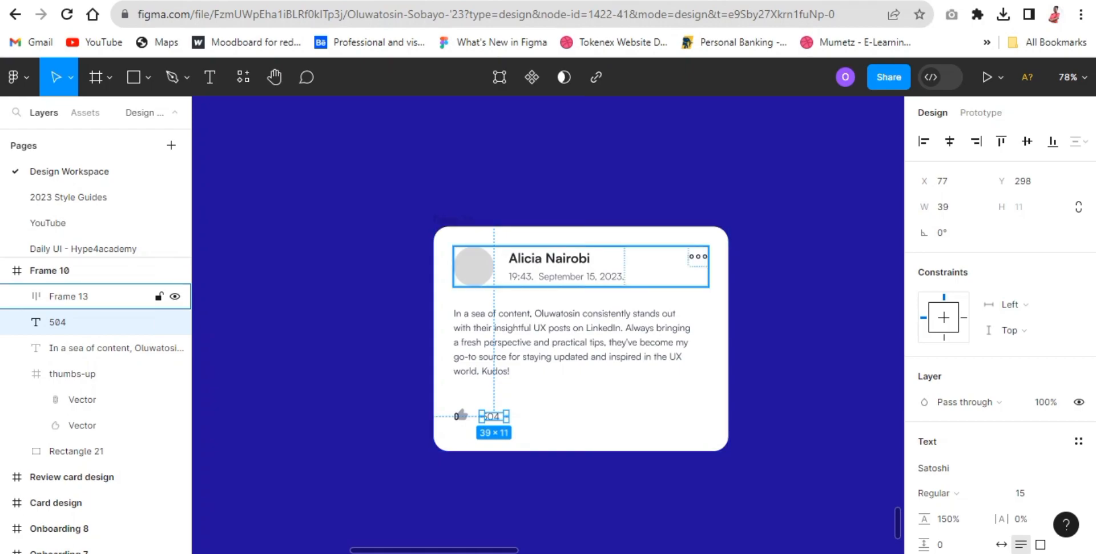
- Increase the font size of the review paragraph
double_click(501, 266)
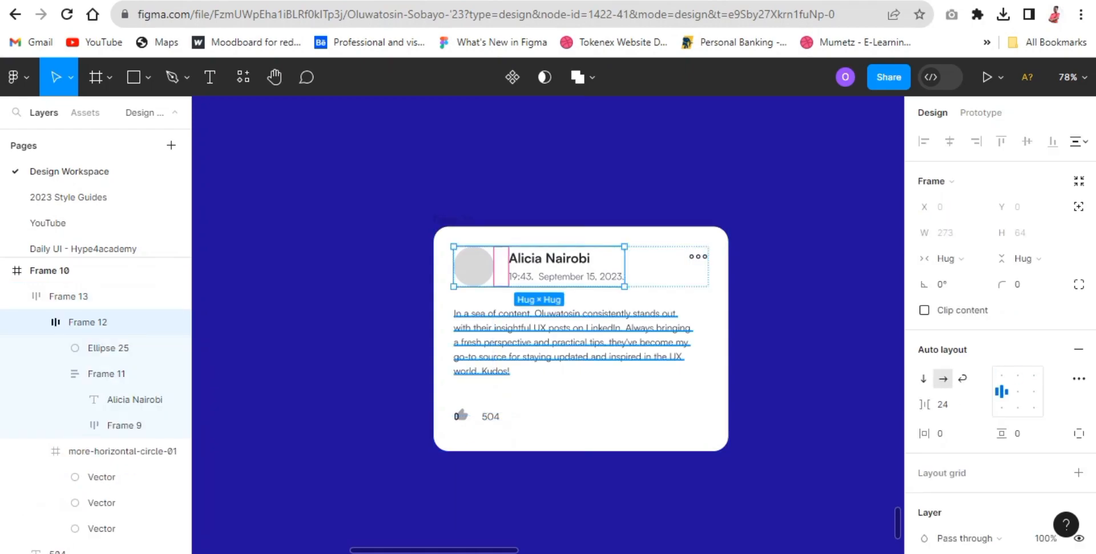
left_click(573, 341)
left_click(1021, 493)
type("1")
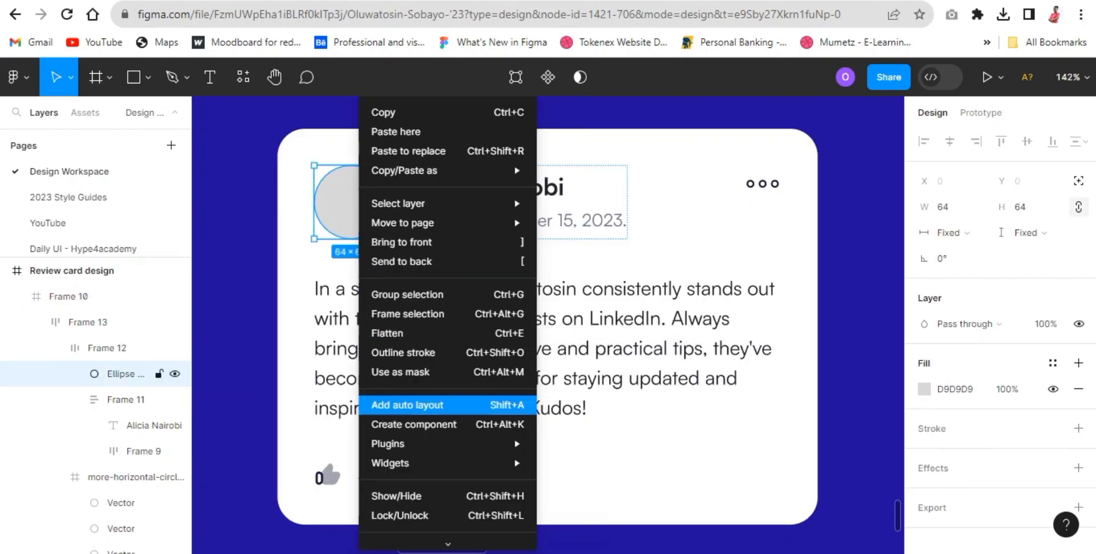
- Run the saved UI Faces plugin on the avatar ellipse
mouse_move(399, 444)
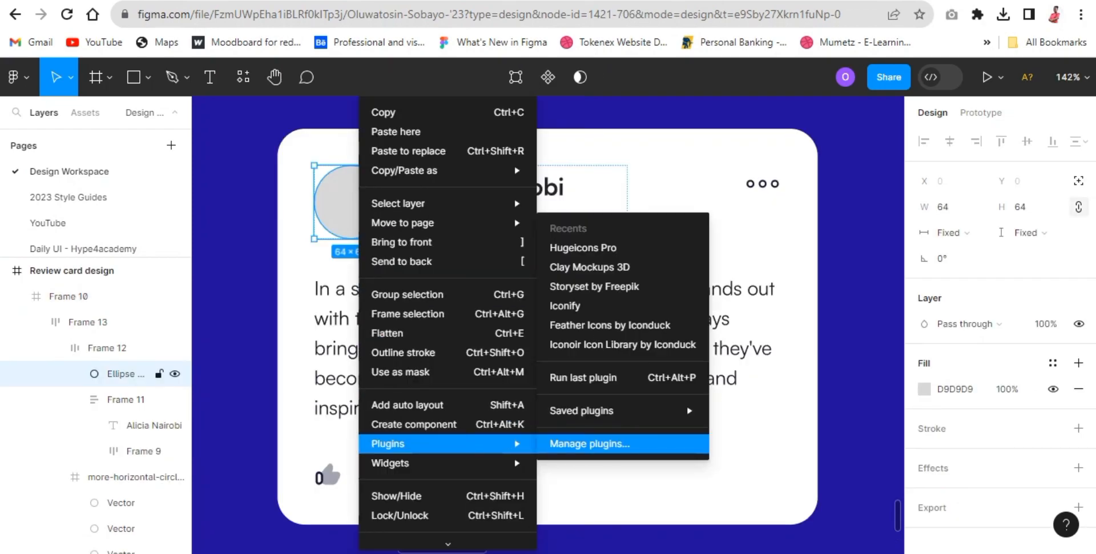
mouse_move(581, 410)
scroll(771, 320, "down", 5)
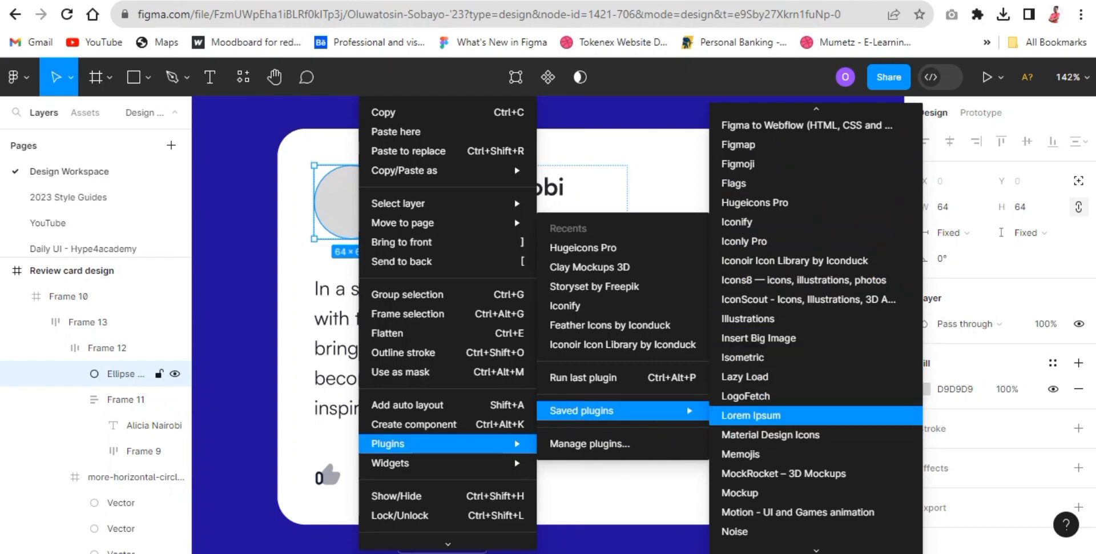
scroll(800, 303, "down", 6)
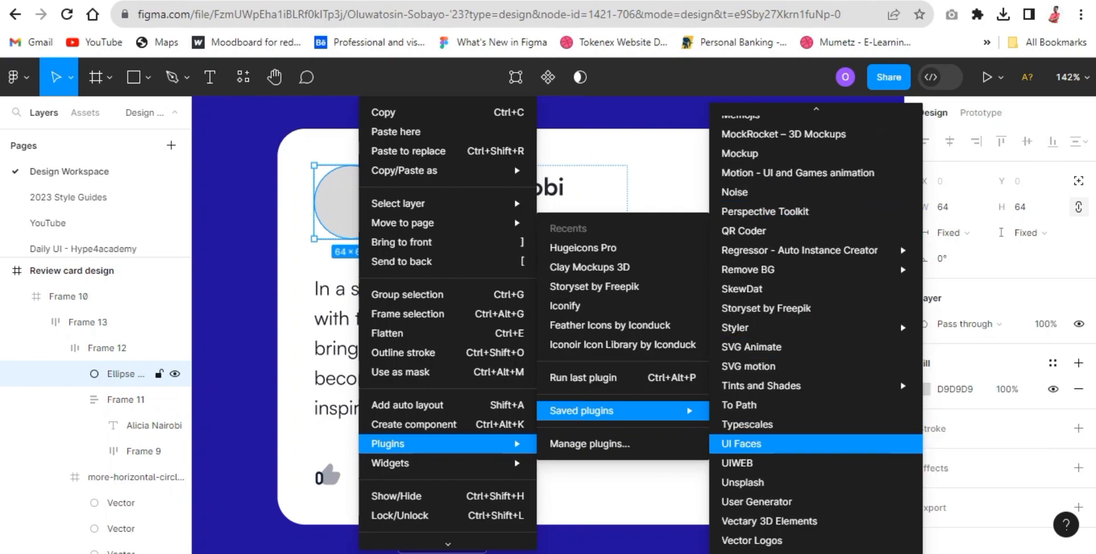
left_click(741, 443)
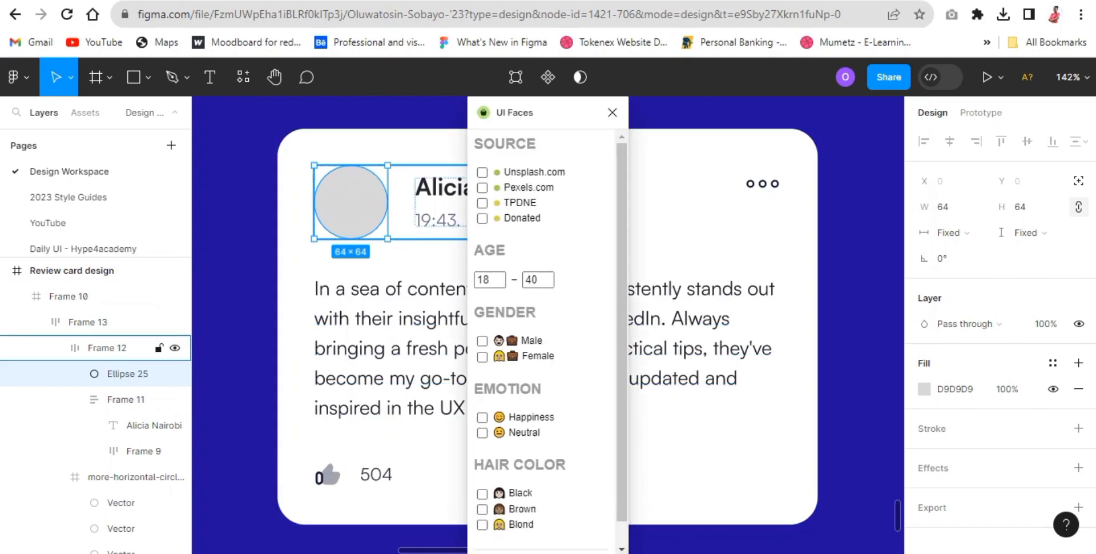
- Fill the avatar with a female, happy, black-haired face, applying it twice to get a different photo, and close the plugin
left_click(486, 330)
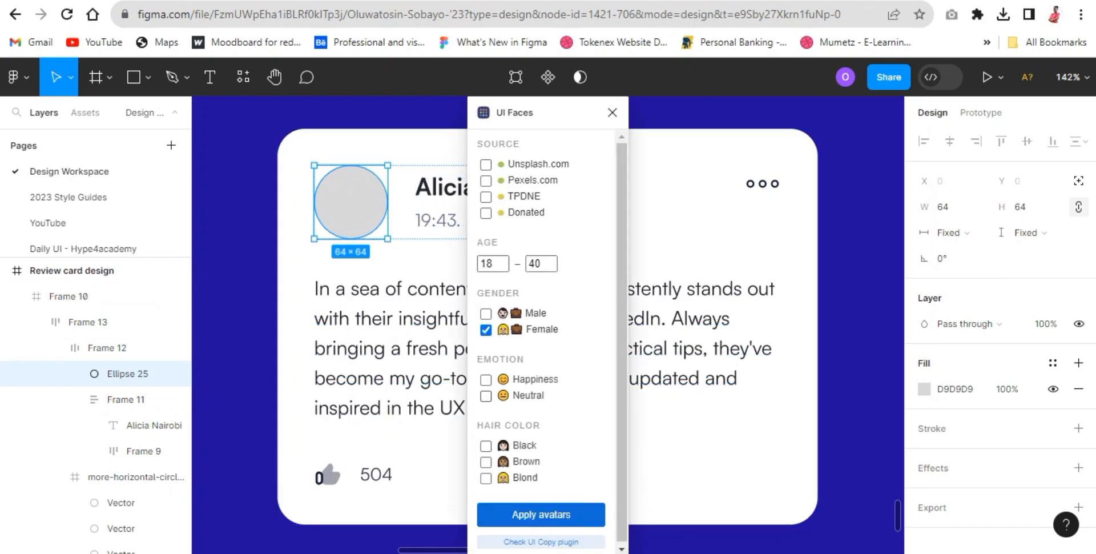
left_click(486, 379)
left_click(486, 445)
left_click(541, 514)
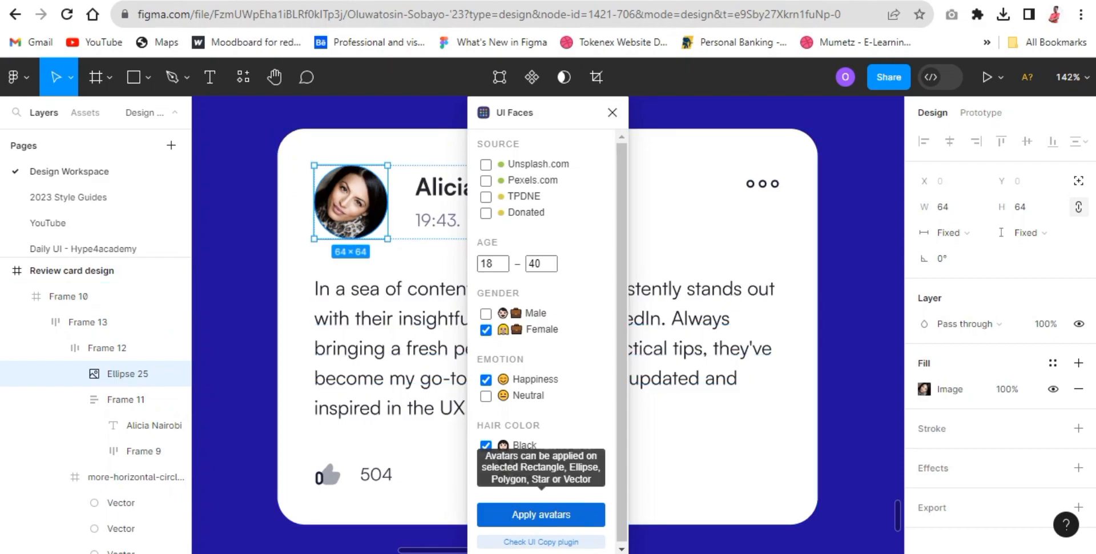
left_click(541, 514)
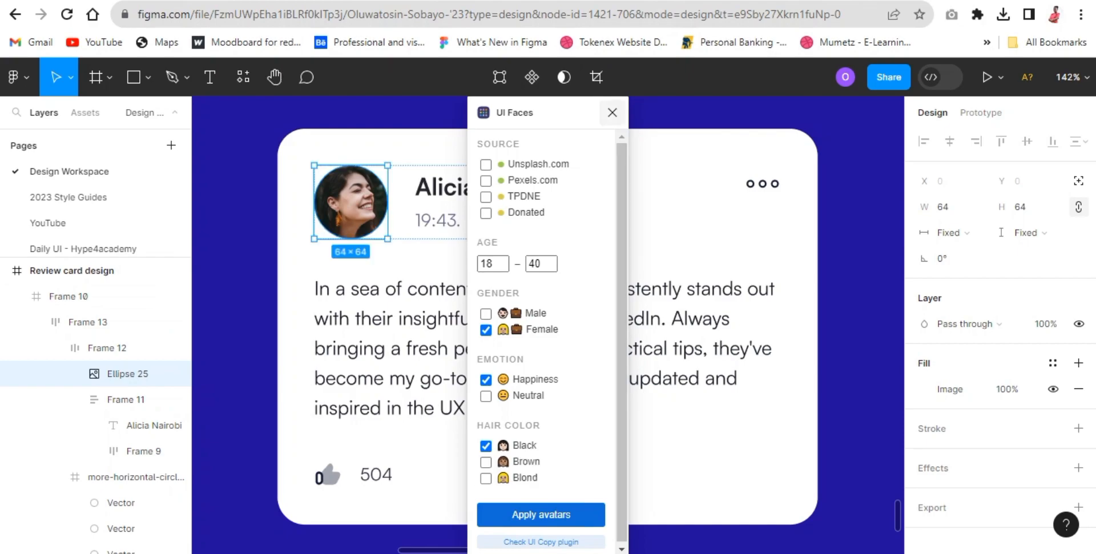
key("Escape")
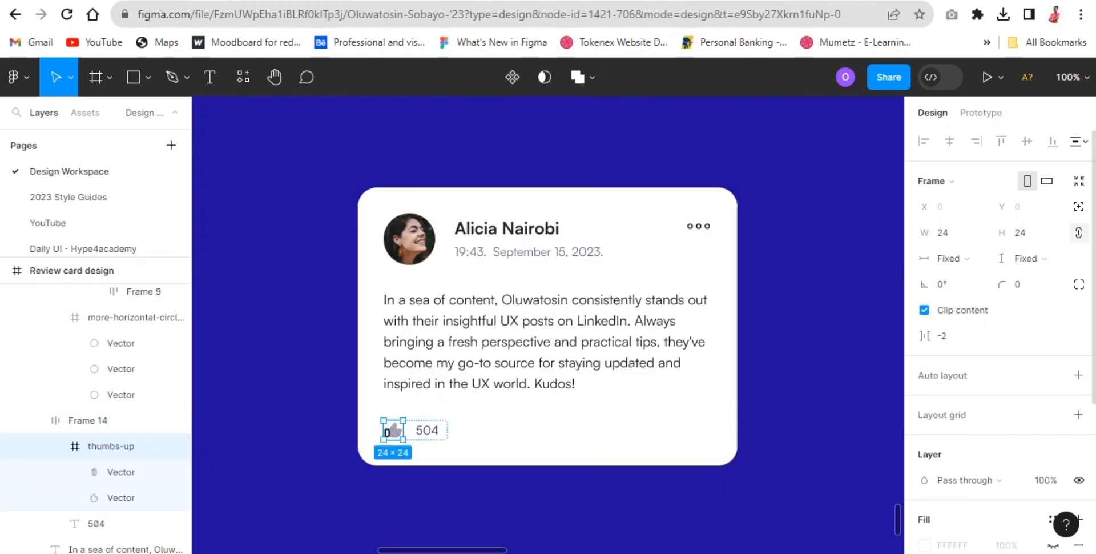
- Recolour the thumbs-up icon to 210E9A by sampling the blue background
scroll(1001, 337, "down", 4)
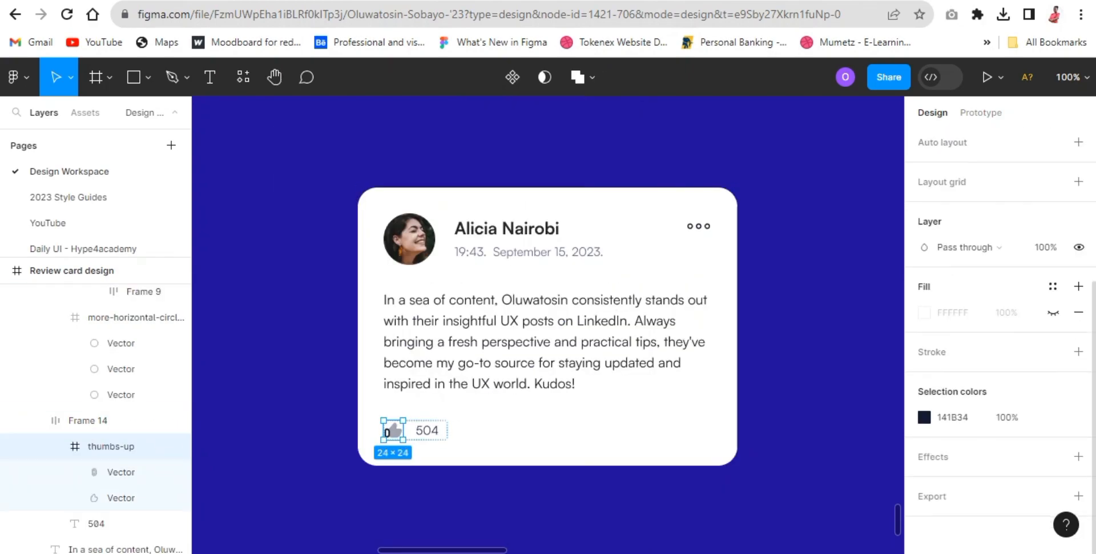
left_click(924, 417)
left_click(734, 386)
left_click(674, 491)
- Set the layer opacity of the thumbs-up icon's hand vector to 100%
left_click(409, 430)
key("shift+2")
double_click(343, 325)
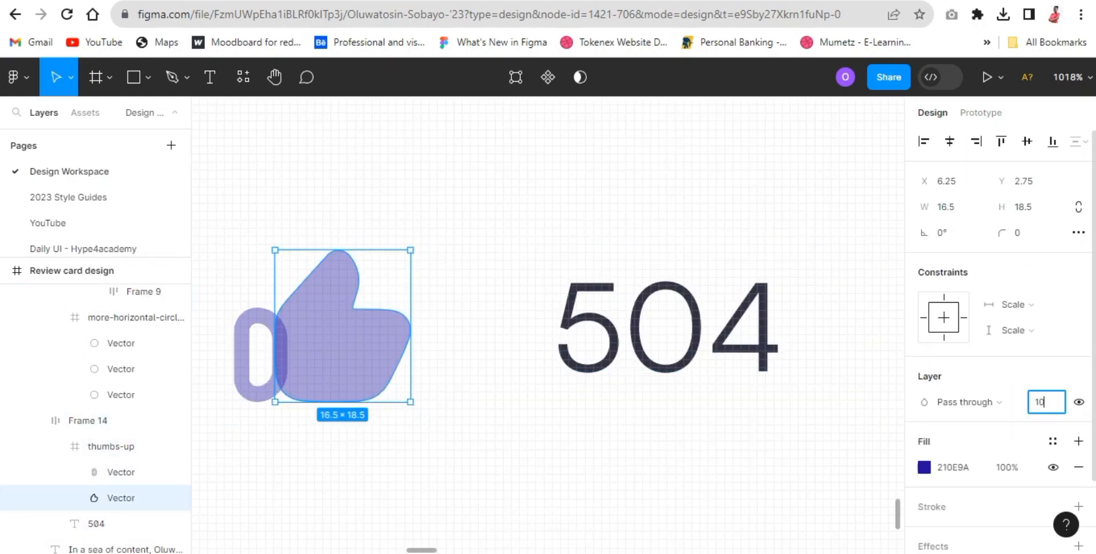
type("0")
key("Return")
left_click(477, 303)
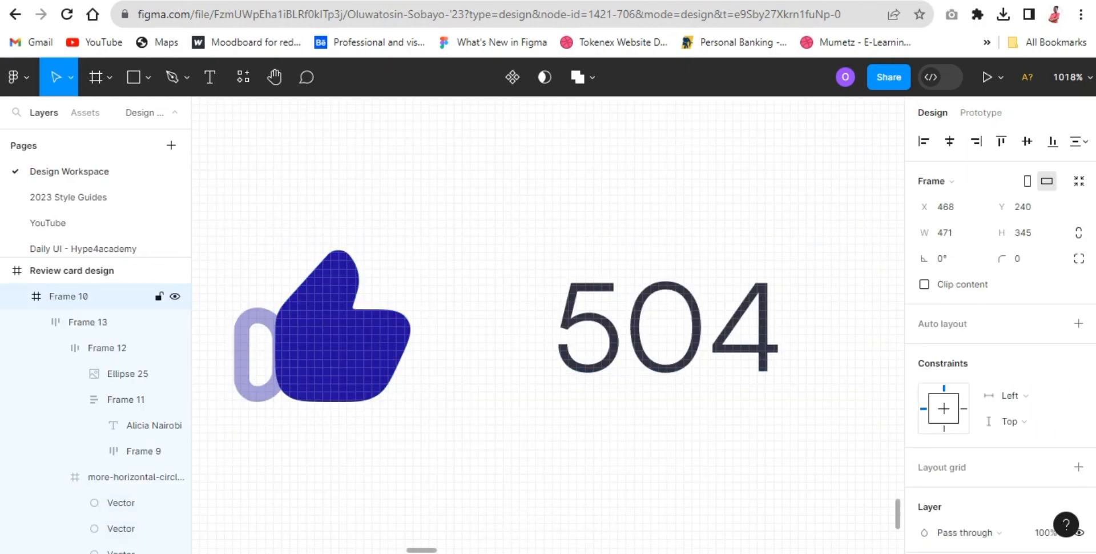
- Set the layer opacity of the thumbs-up icon's cuff vector to 75% and shift the icon's colour to a more saturated violet
key("ctrl+minus")
key("ctrl+minus")
key("ctrl+minus")
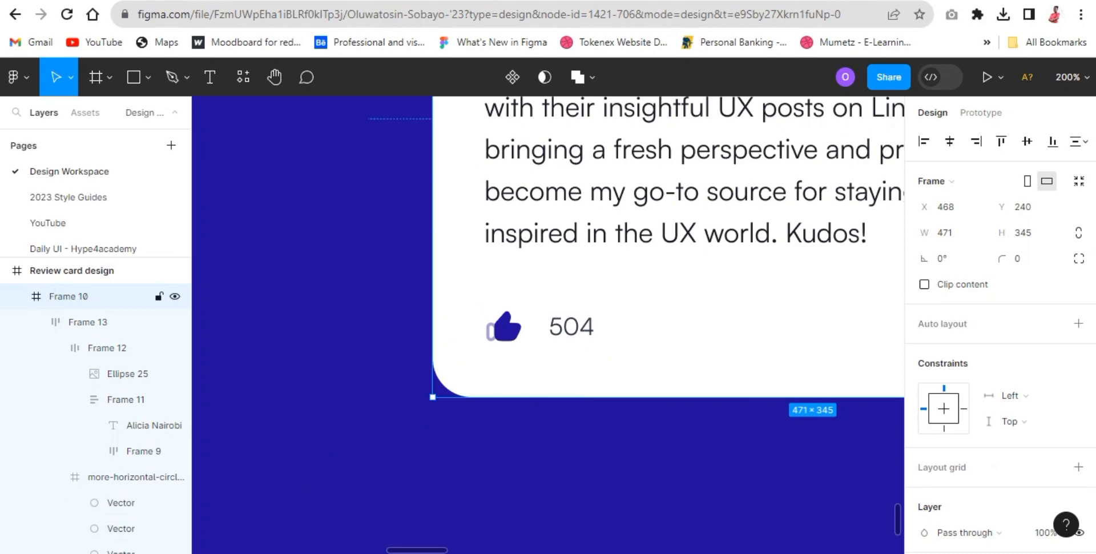
double_click(493, 331)
double_click(493, 331)
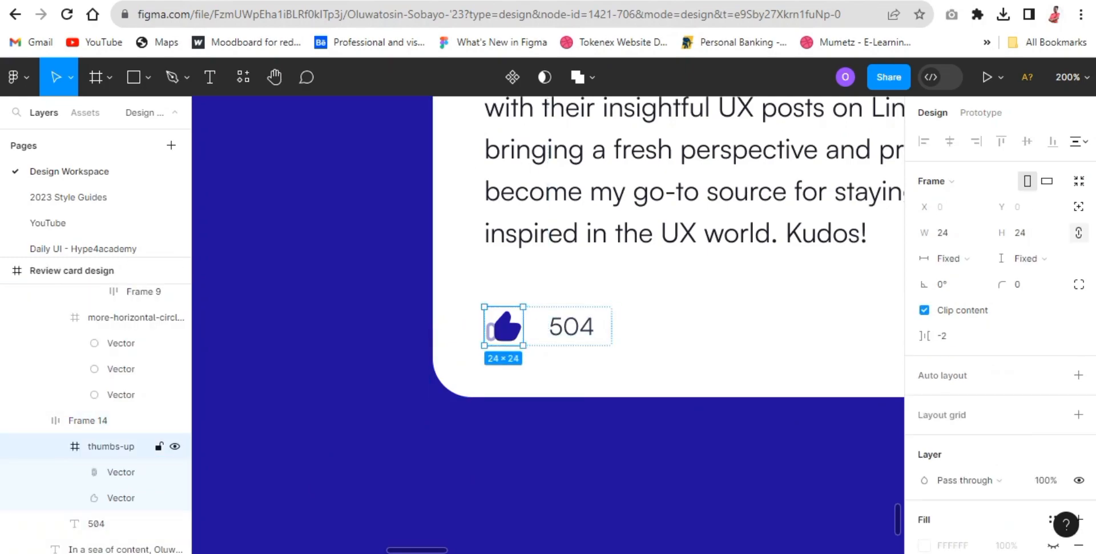
double_click(491, 331)
left_click(1045, 402)
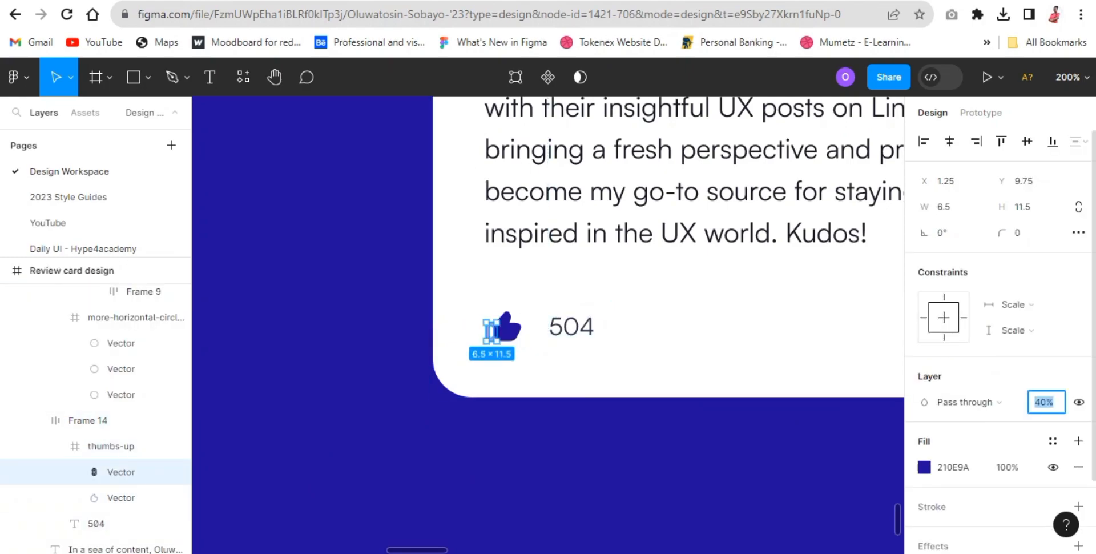
type("75")
key("Return")
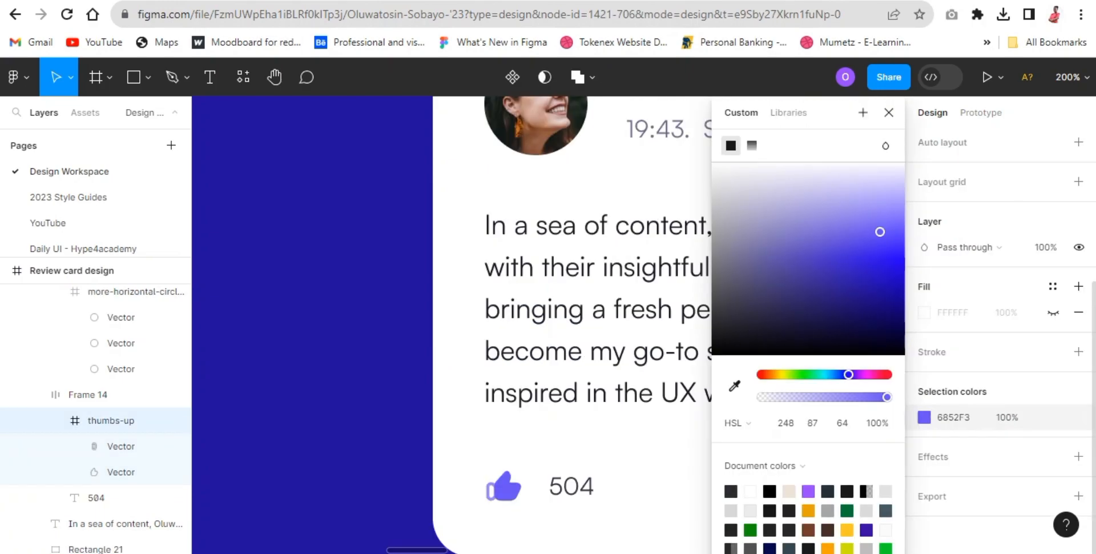
mouse_move(880, 232)
left_mouse_down()
mouse_move(878, 222)
mouse_move(884, 238)
mouse_move(897, 227)
left_mouse_up()
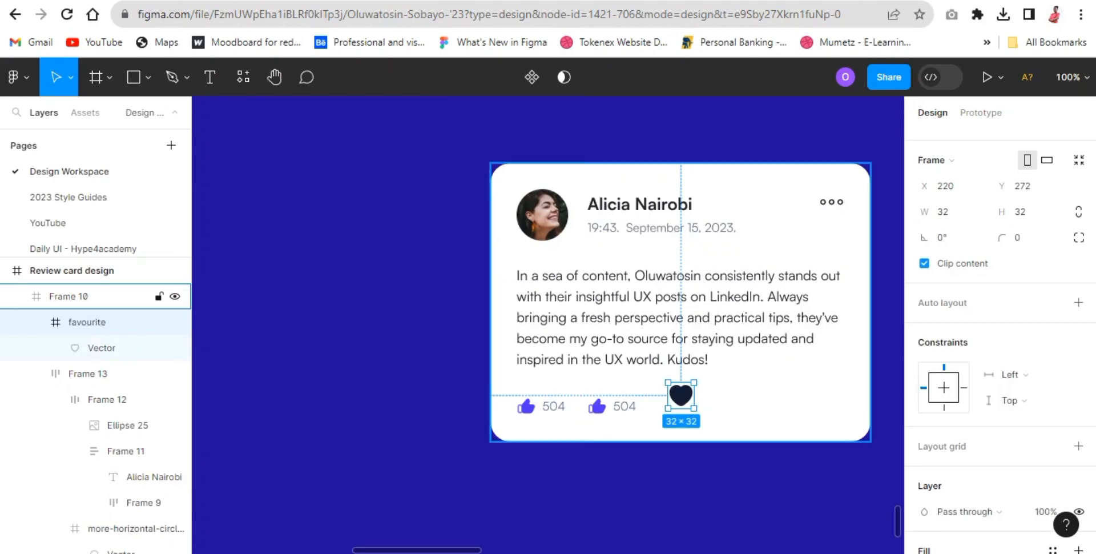
- Resize the favourite heart icon to 24 × 24 to match the thumbs-up icons
double_click(597, 406)
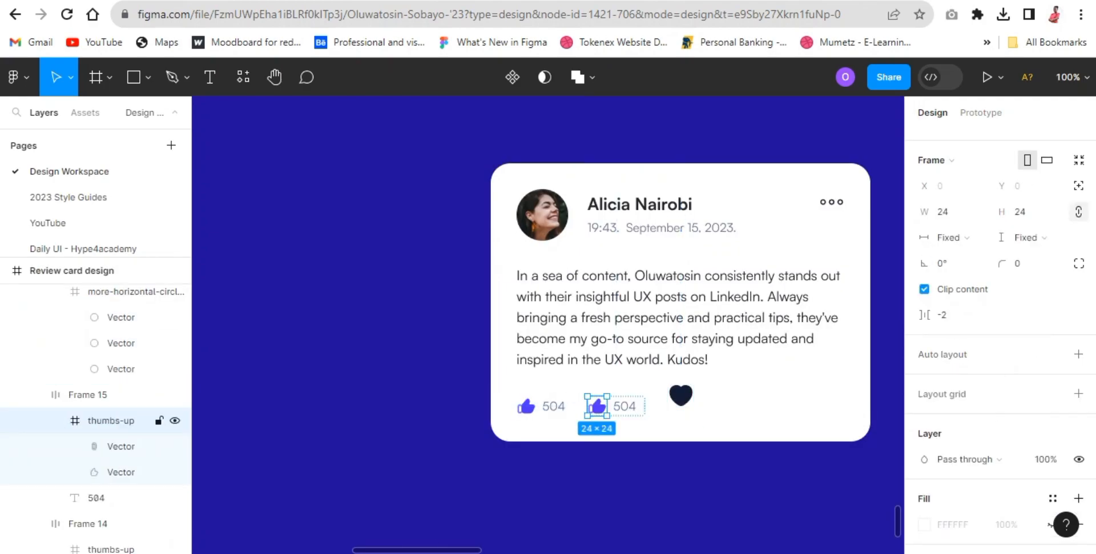
left_click(681, 395)
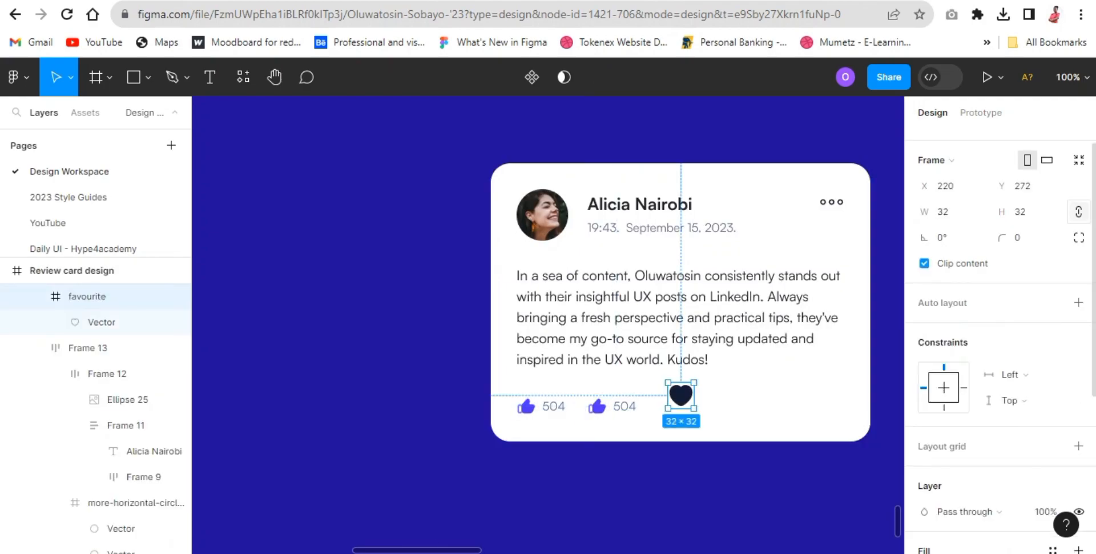
left_click(950, 211)
type("24")
key("Return")
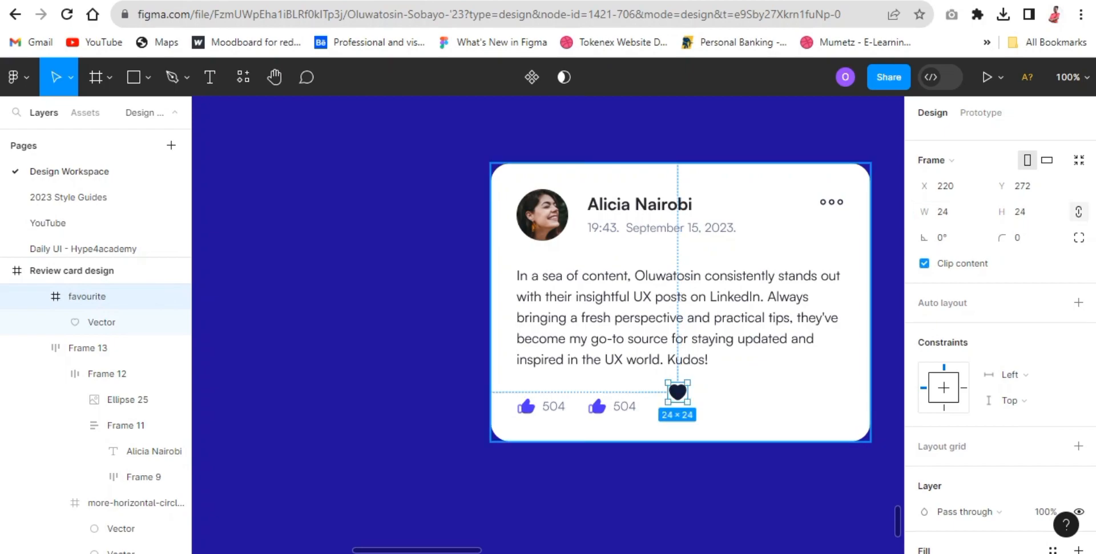
- Replace the thumbs-up icon in the second reaction with the favourite heart icon, leaving no loose heart on the card
double_click(598, 406)
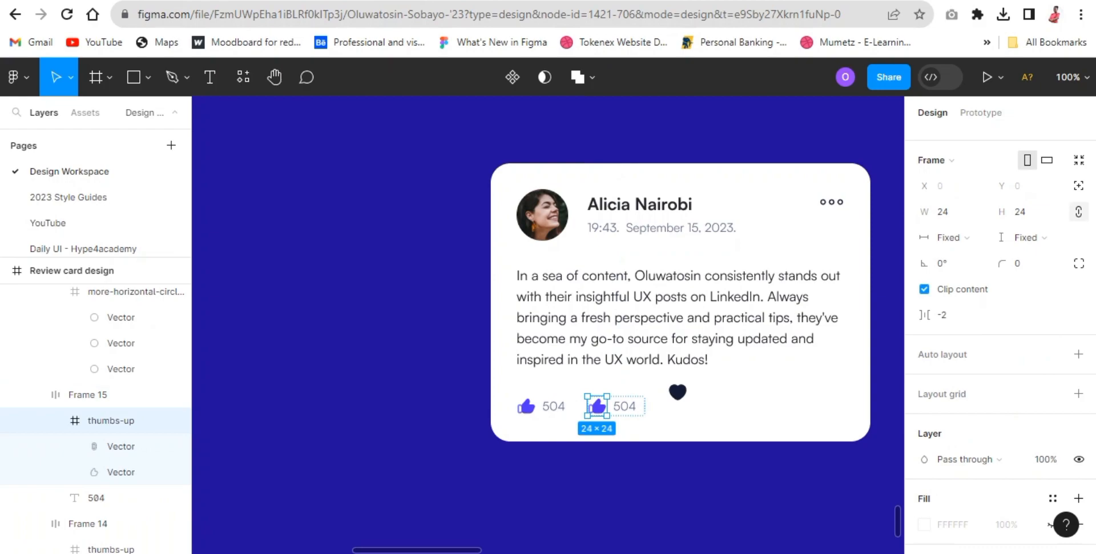
left_click(678, 391)
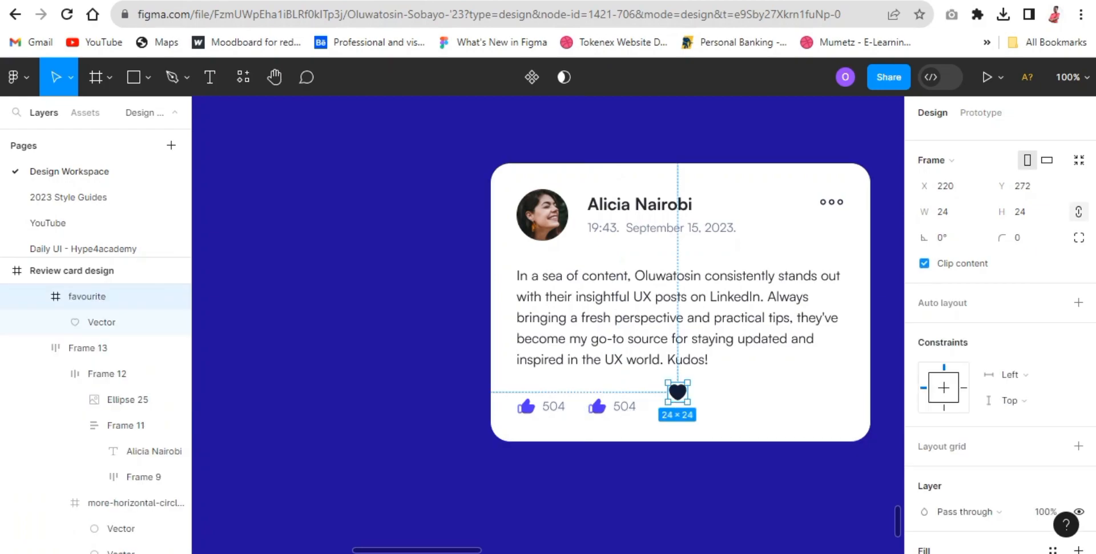
key("Delete")
double_click(598, 406)
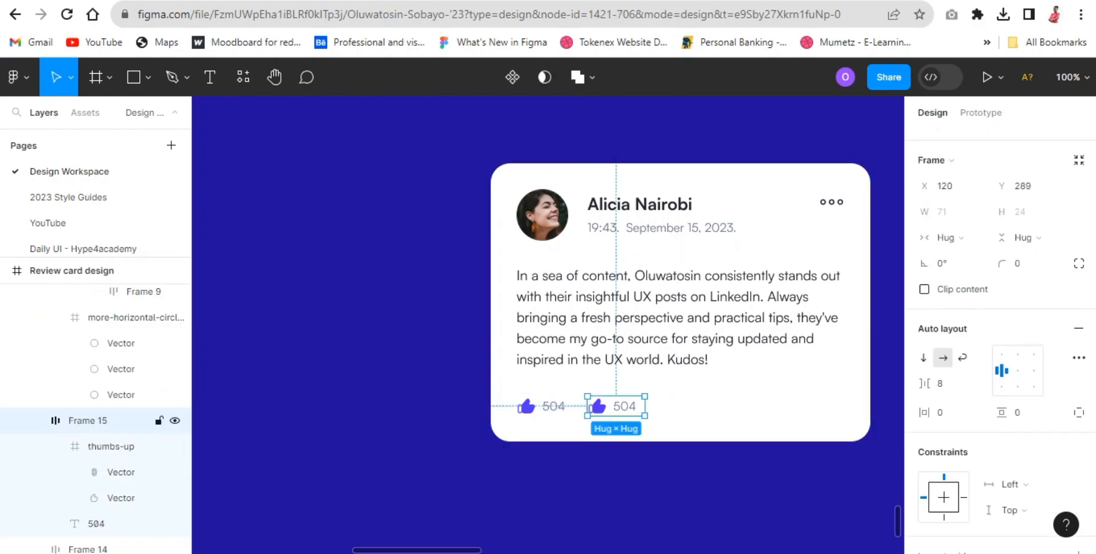
double_click(598, 406)
key("shift+Return")
key("ctrl+shift+r")
scroll(1000, 337, "down", 3)
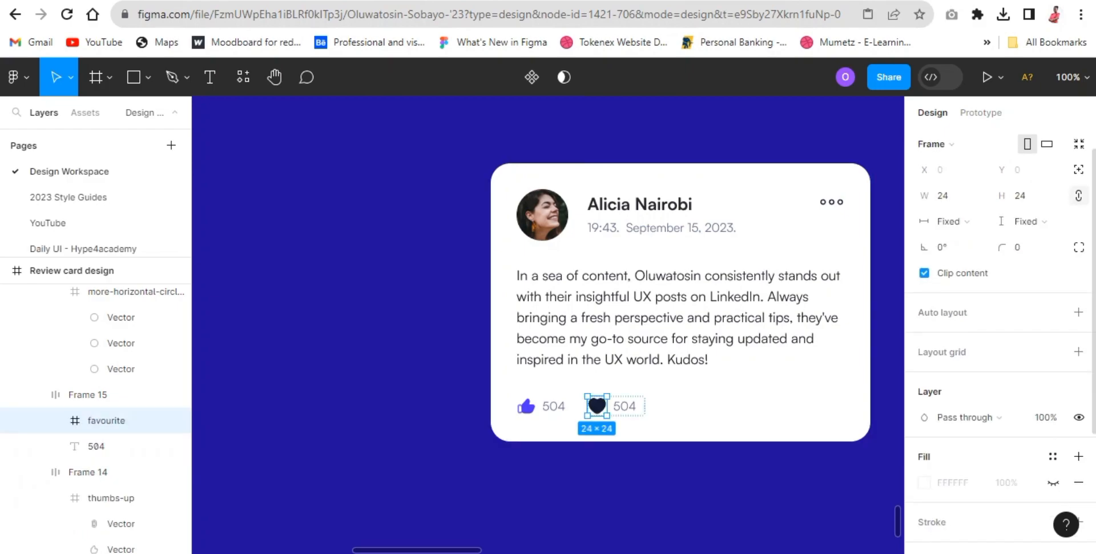
- Recolour the heart icon to red DD0202, using a hue of 360
left_click(924, 442)
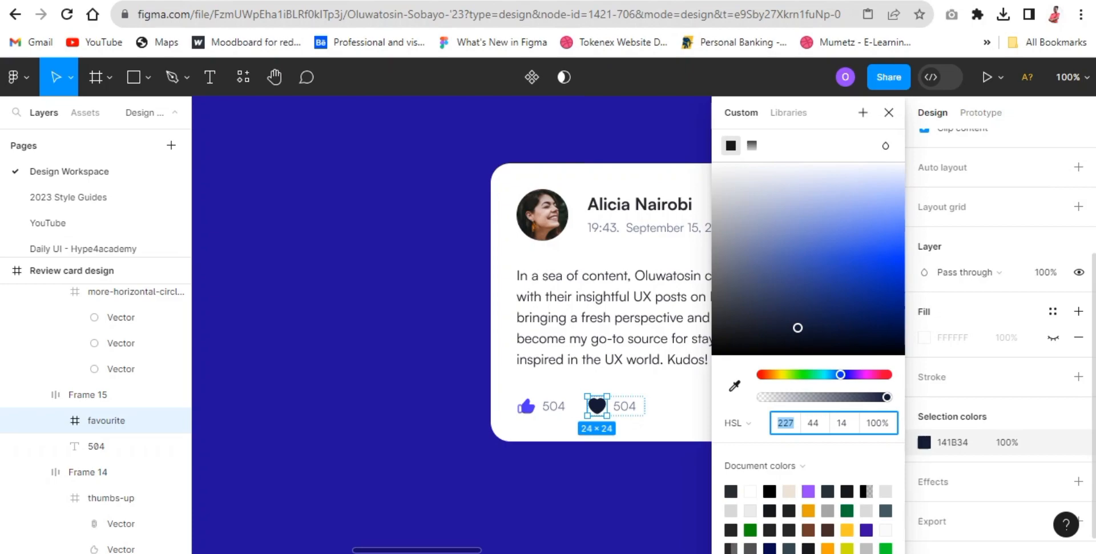
type("360")
key("Return")
left_click_drag(798, 327, 900, 270)
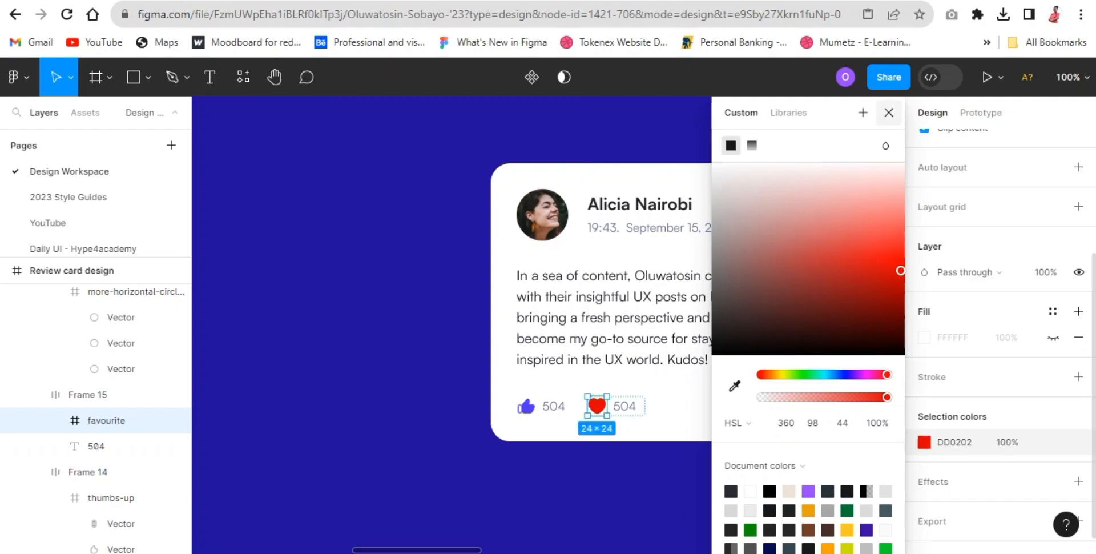
left_click(889, 112)
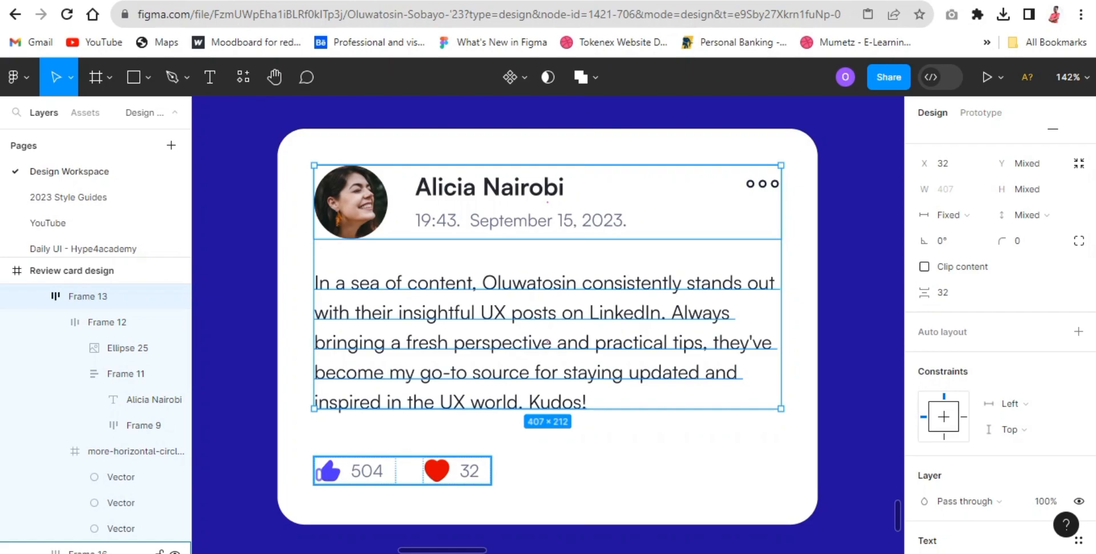
- Slightly reduce the vertical spacing between the review paragraph and the reaction row
left_click(402, 470)
left_click(108, 446, "shift")
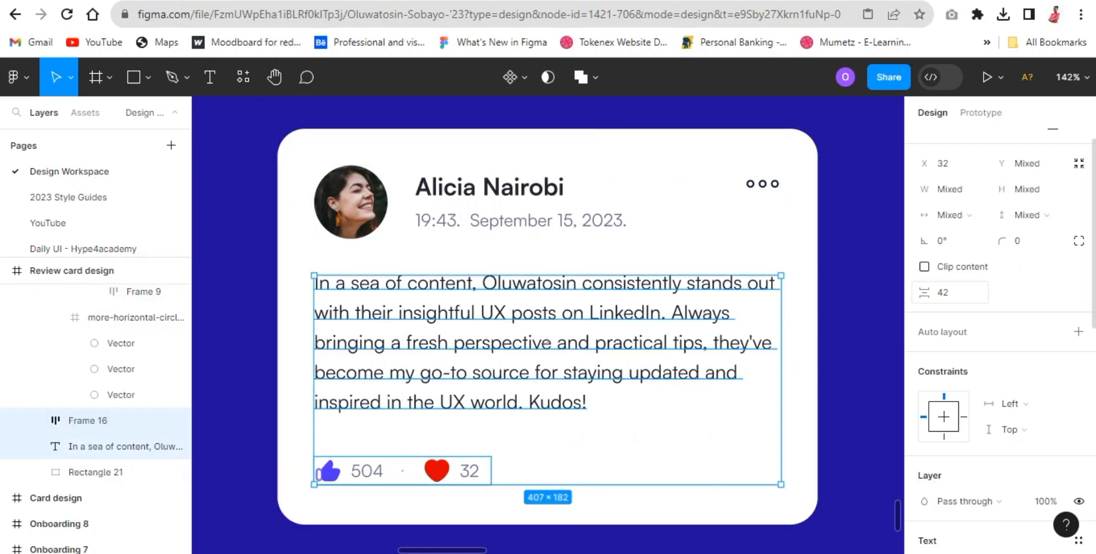
left_click(949, 292)
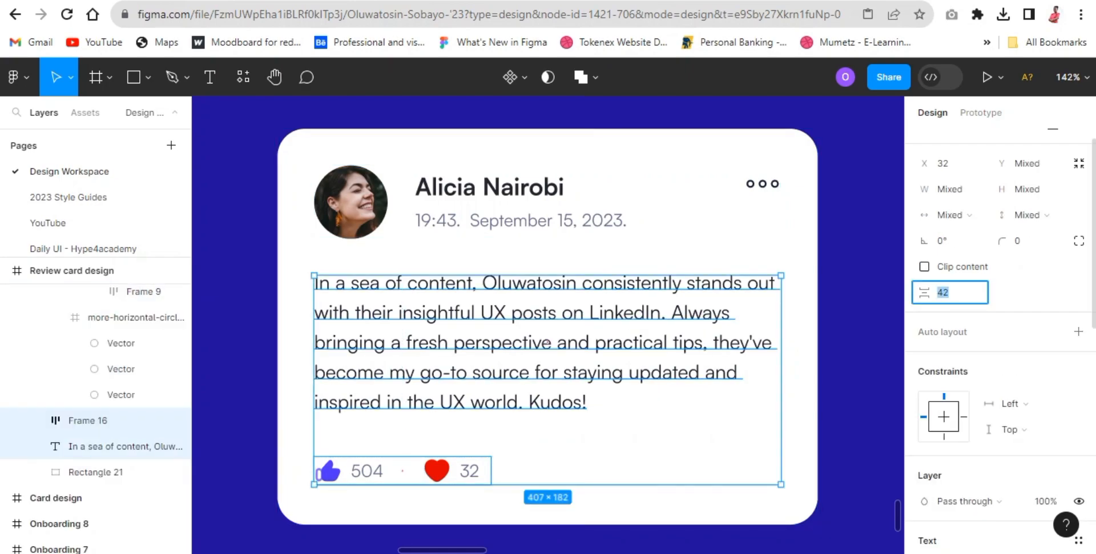
key("Return")
- Set the white card rectangle's height to 343 and shorten the enclosing card frame to match
left_click(685, 502)
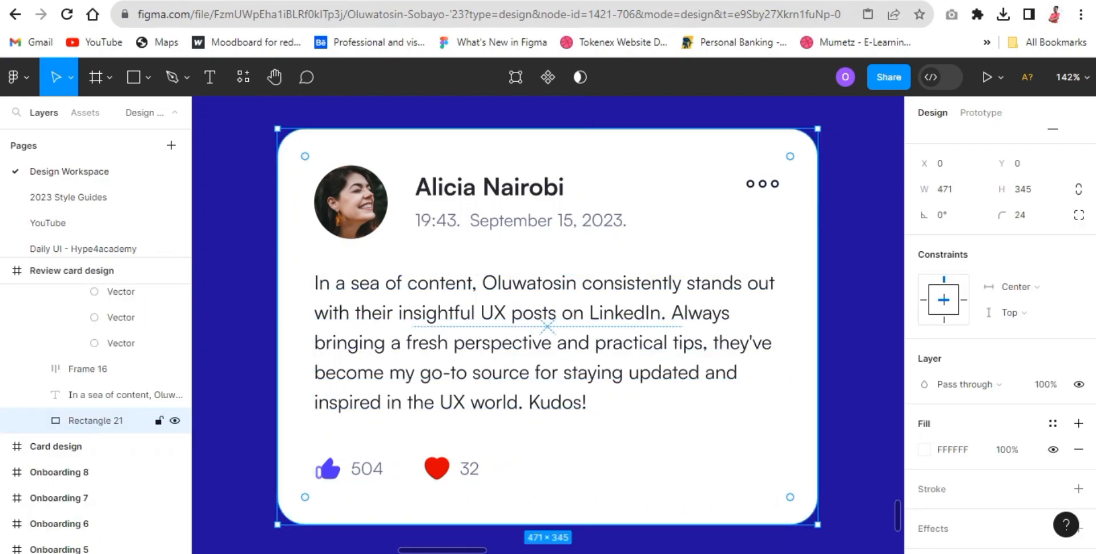
left_click(1031, 189)
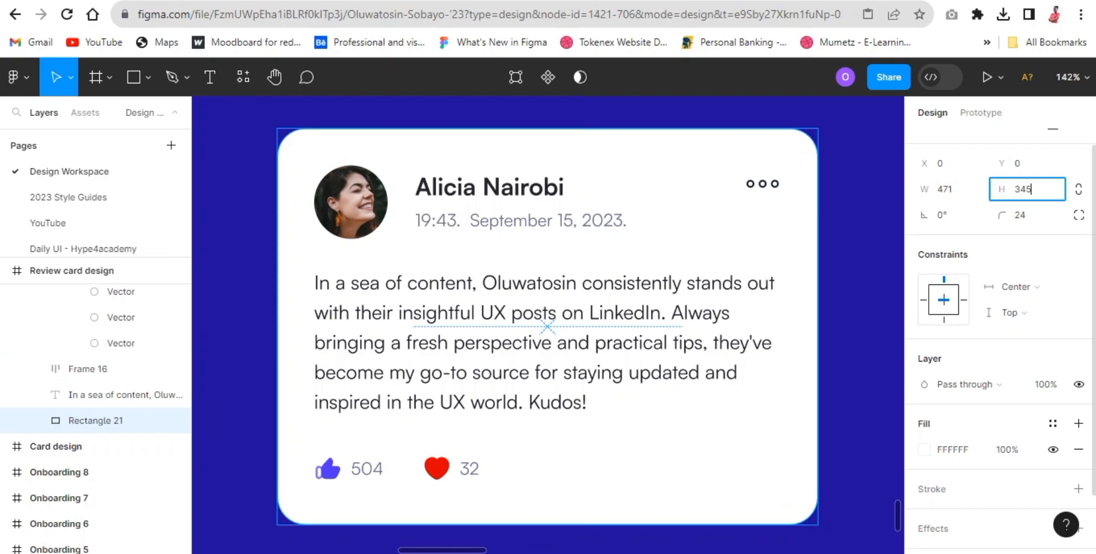
type("3")
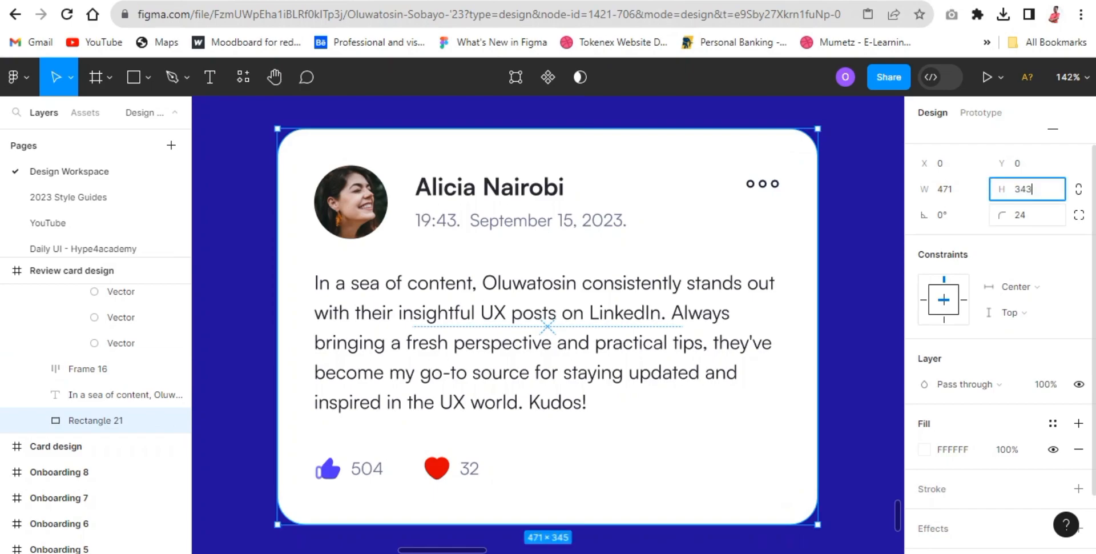
key("Return")
key("Escape")
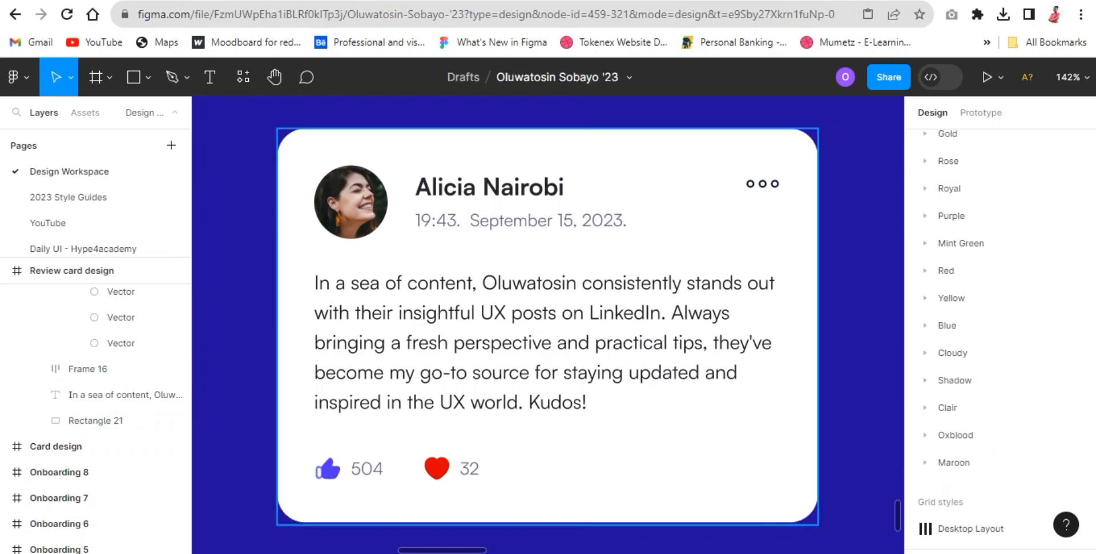
left_click(547, 325)
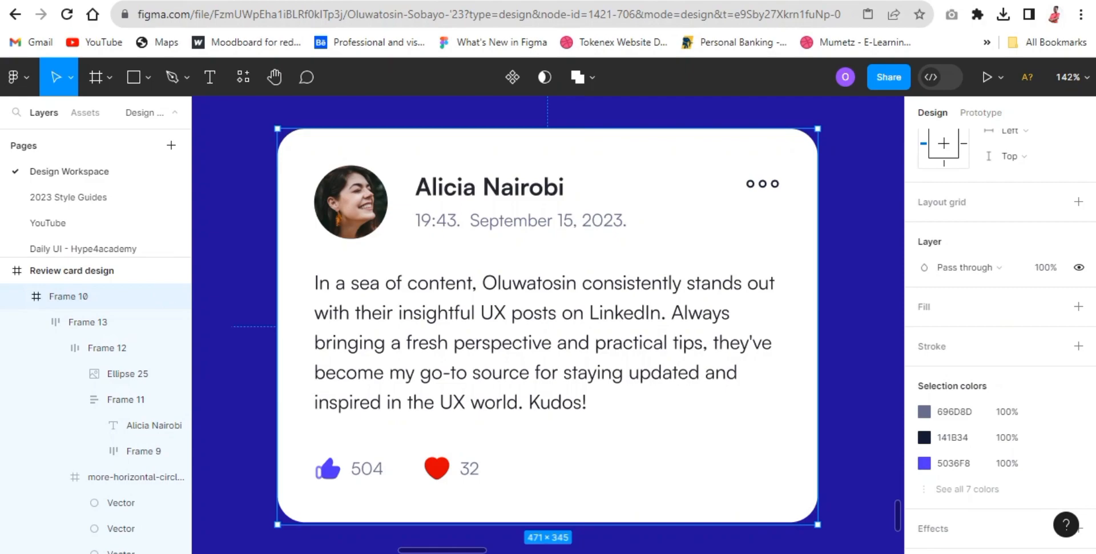
key("ctrl+Up")
key("ctrl+Up")
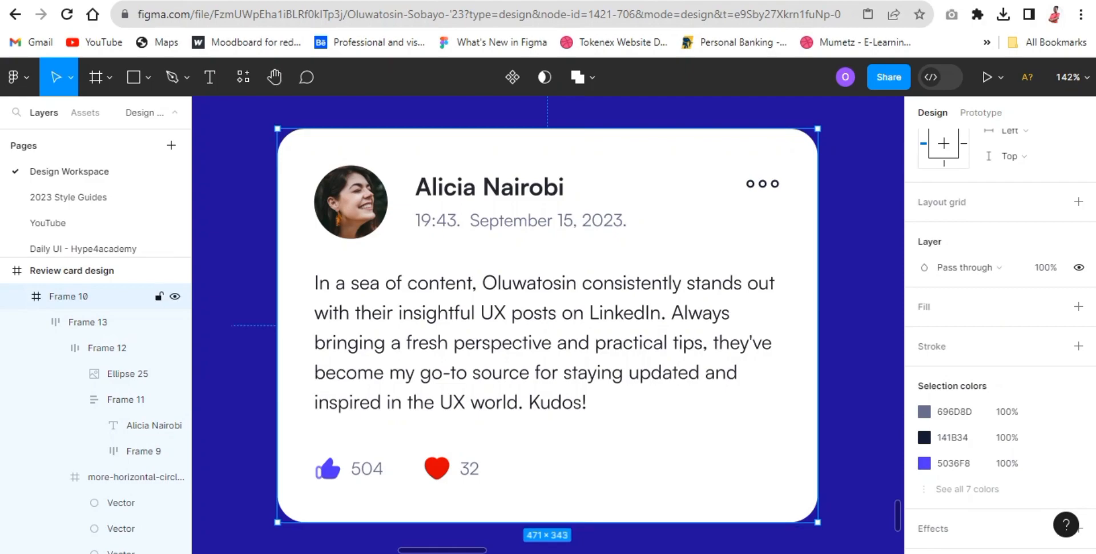
- Apply the reviewer name's 23242C colour to the review paragraph's text
double_click(402, 469)
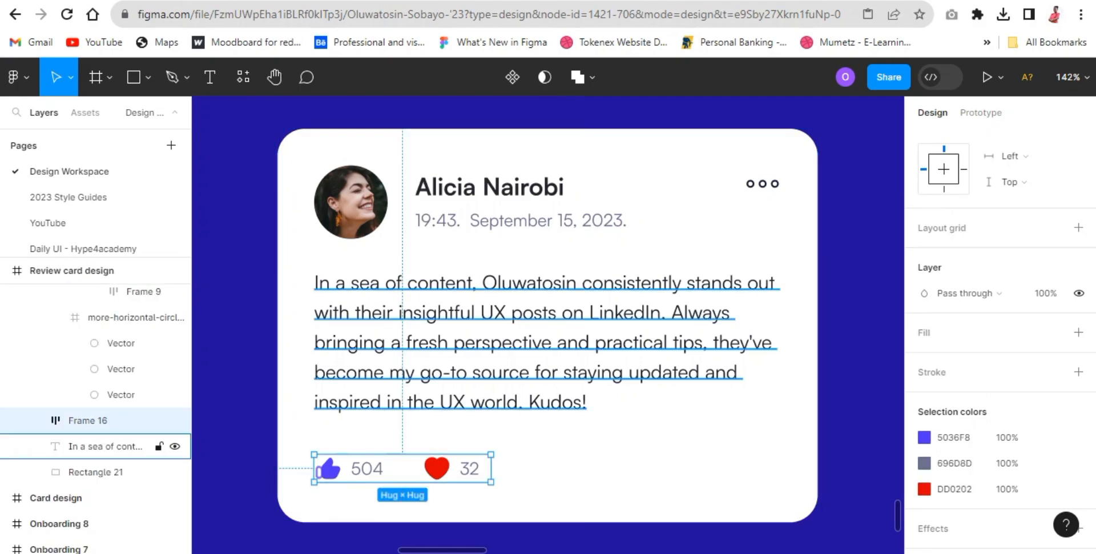
key("Escape")
double_click(547, 341)
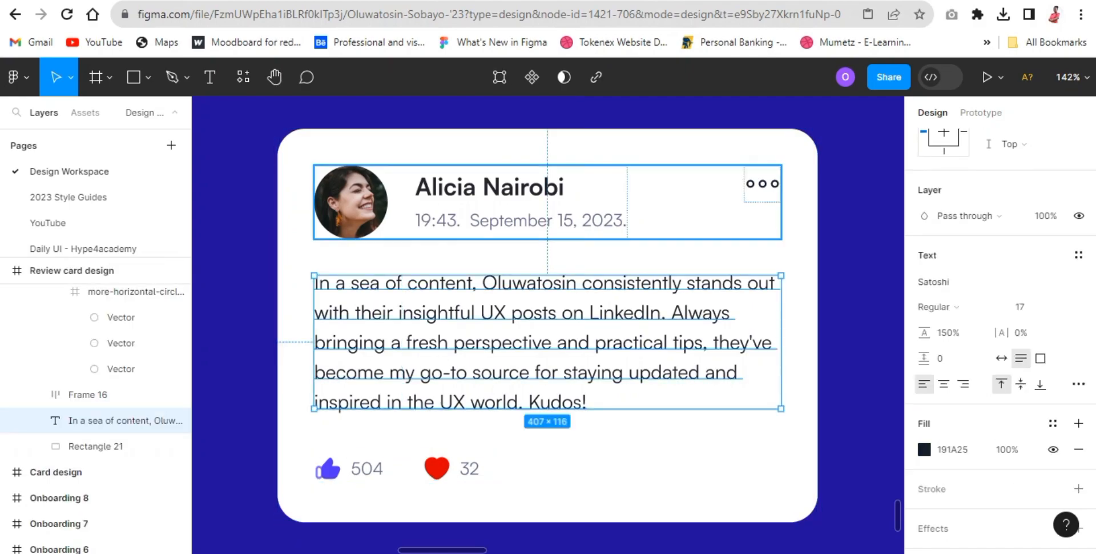
double_click(470, 203)
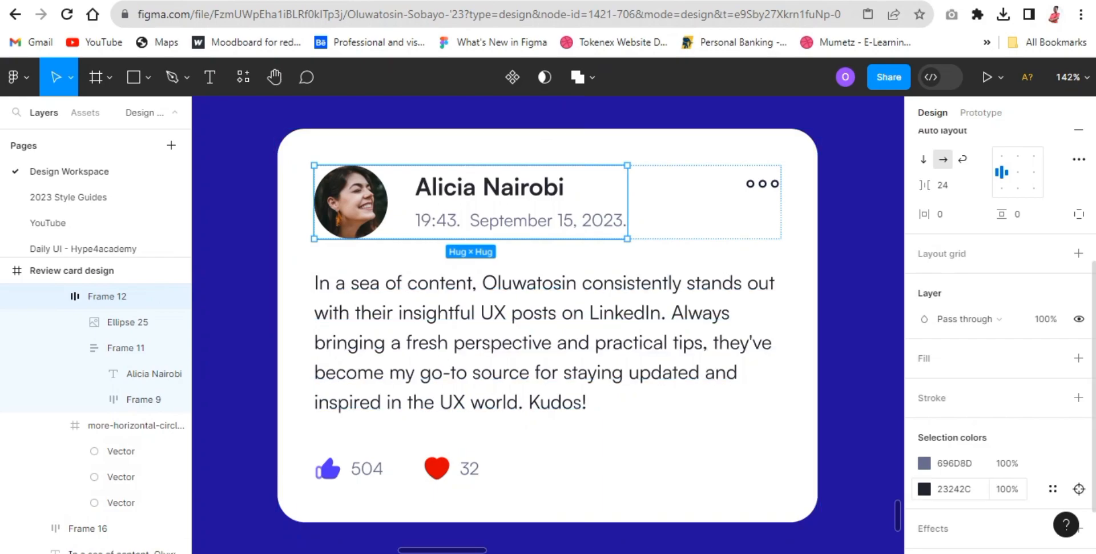
left_click(954, 489)
left_click(547, 341)
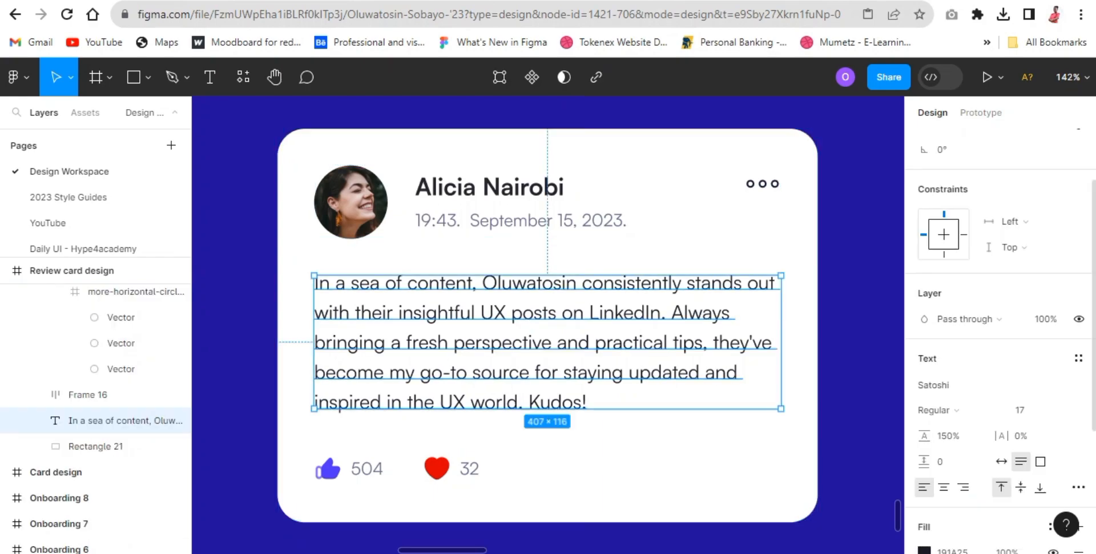
scroll(954, 484, "down", 1)
left_click(968, 471)
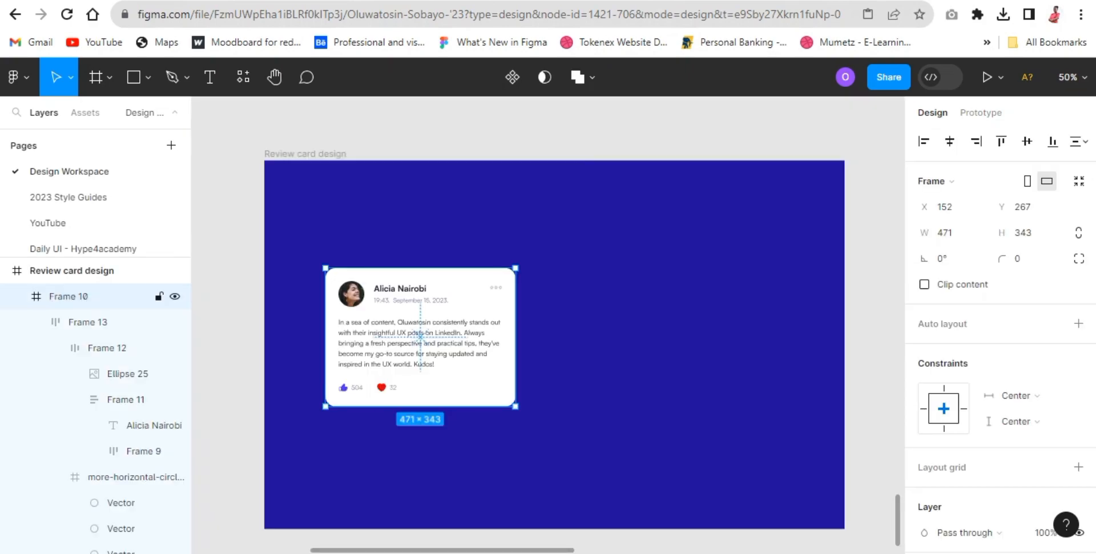
- Duplicate the review card beside the original, at X 668 and Y 267
left_click_drag(421, 335, 629, 336)
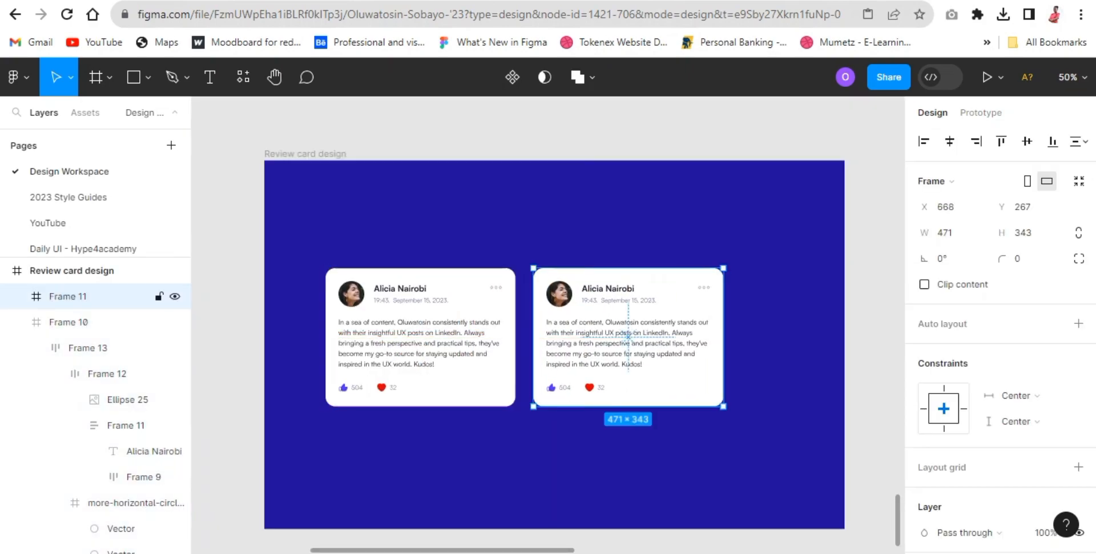
key("shift+2")
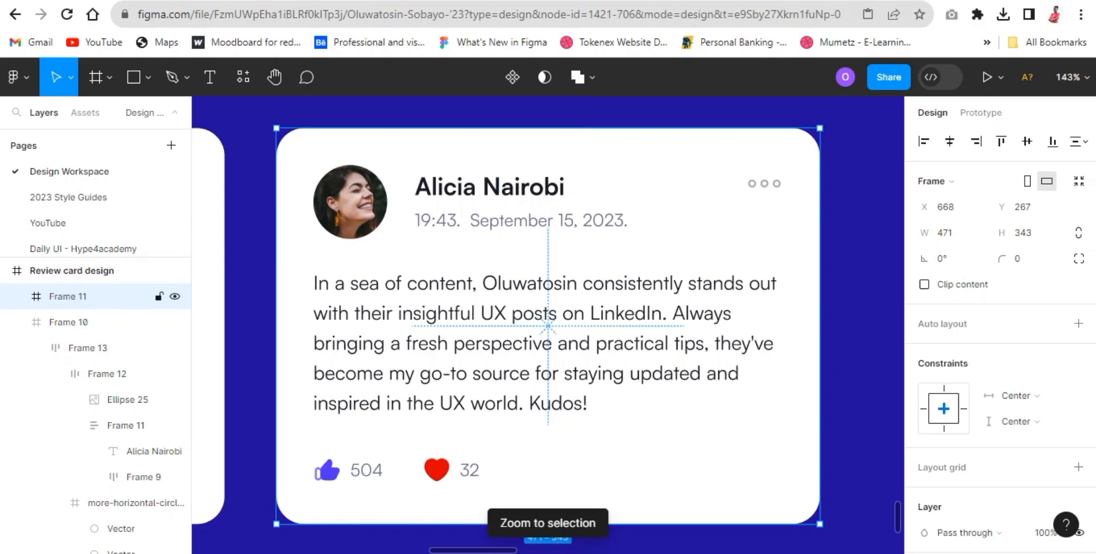
key("Return")
key("Return")
key("Return")
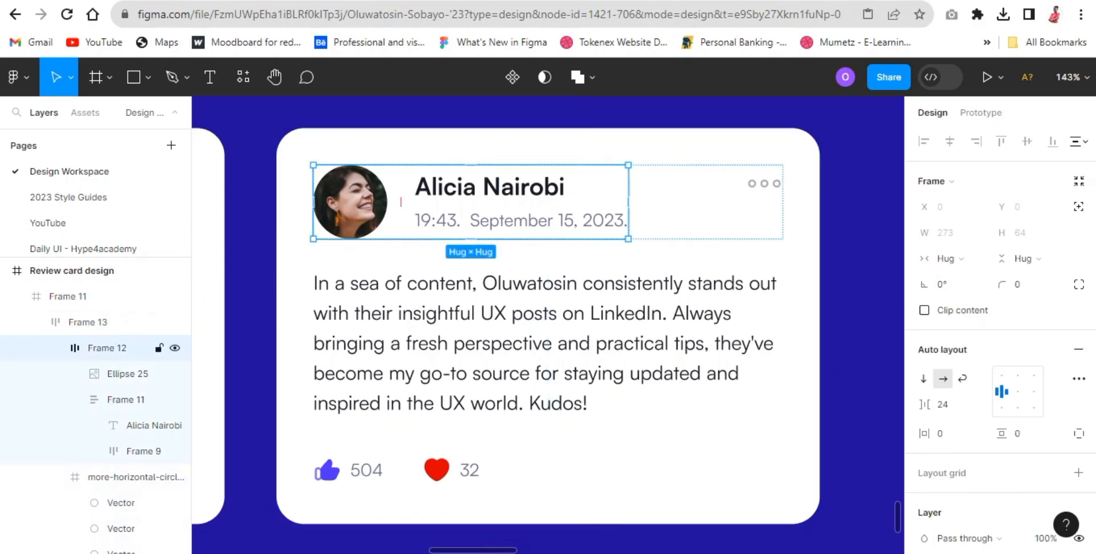
right_click(366, 202)
mouse_move(454, 444)
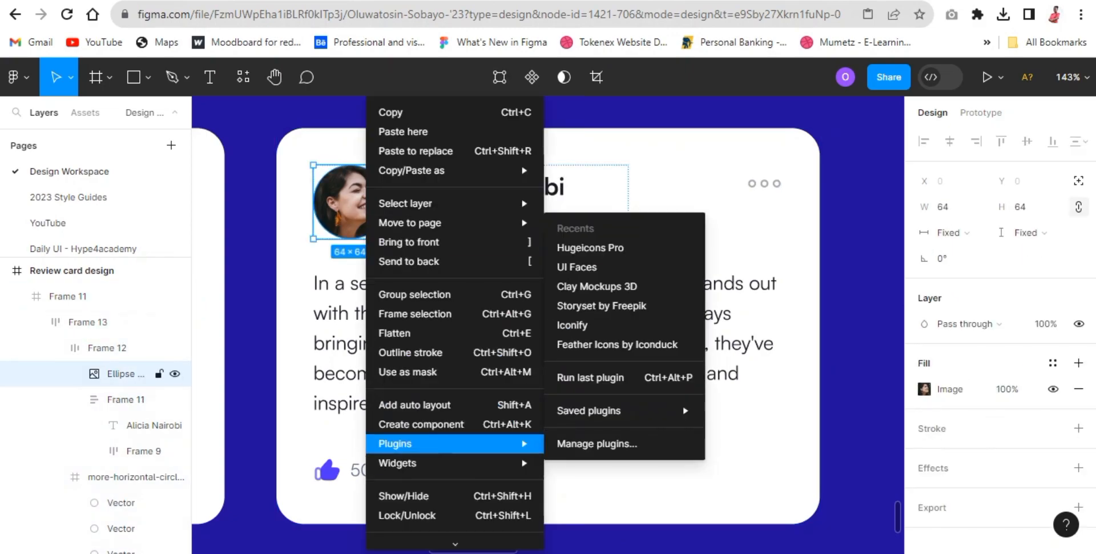
key("Escape")
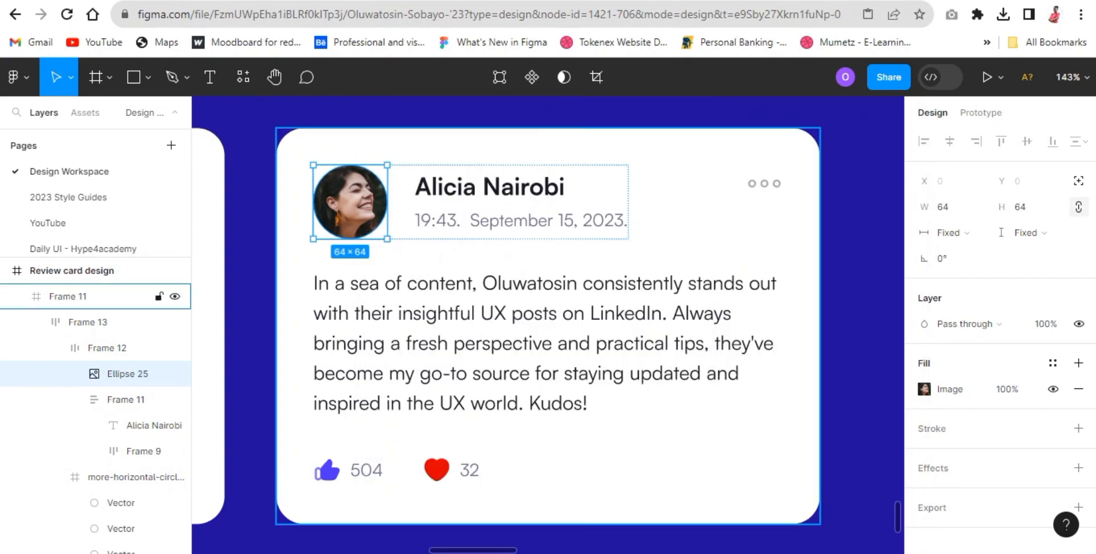
key("minus")
key("minus")
key("Escape")
left_click(340, 326)
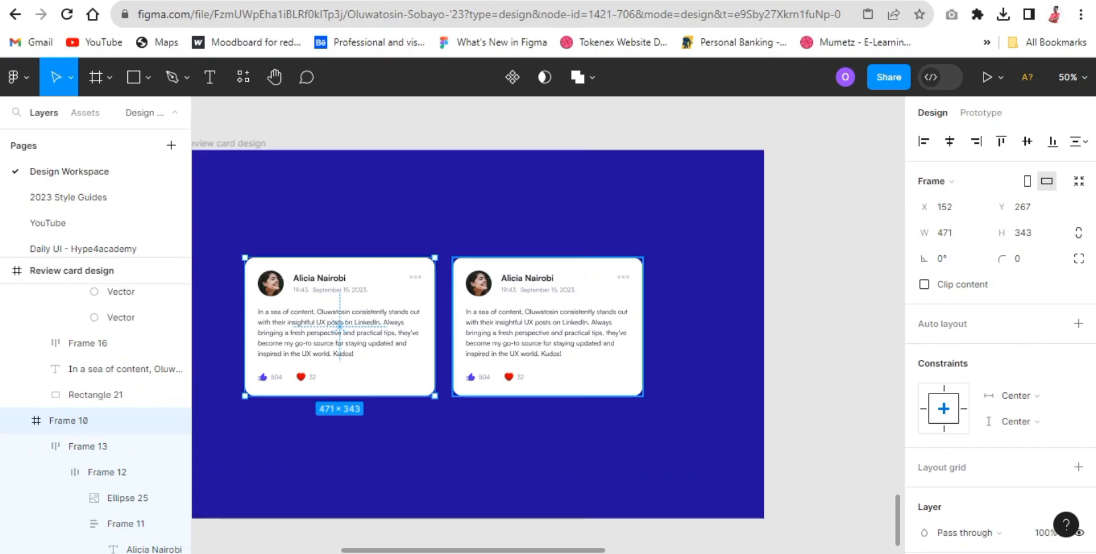
- Replace the duplicate card's avatar using the UI Faces plugin, filtered to a happy male face aged 18 to 40
left_click(548, 326)
key("shift+2")
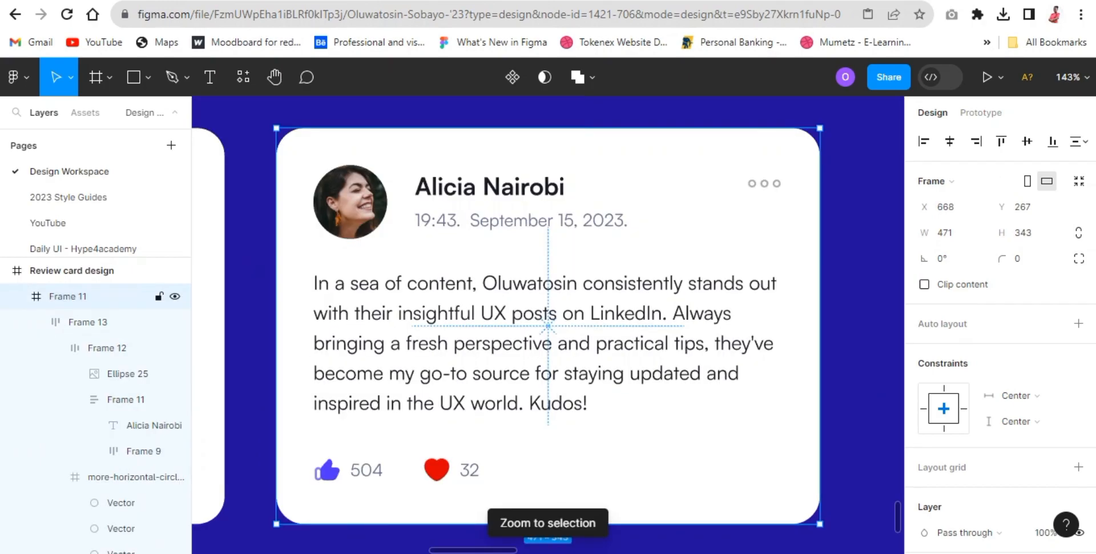
double_click(489, 202)
double_click(489, 201)
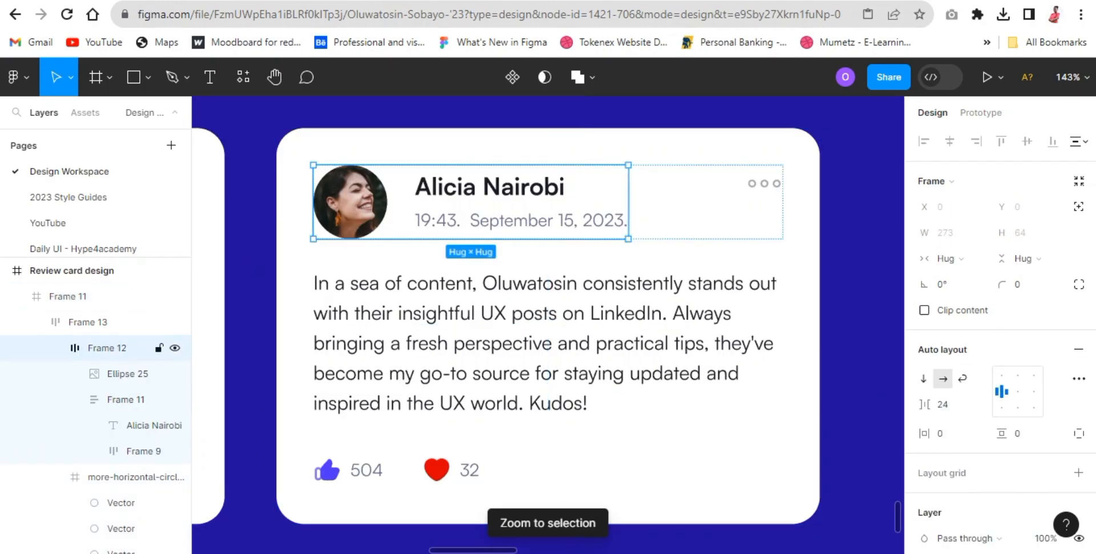
left_click(349, 202)
right_click(350, 203)
mouse_move(433, 443)
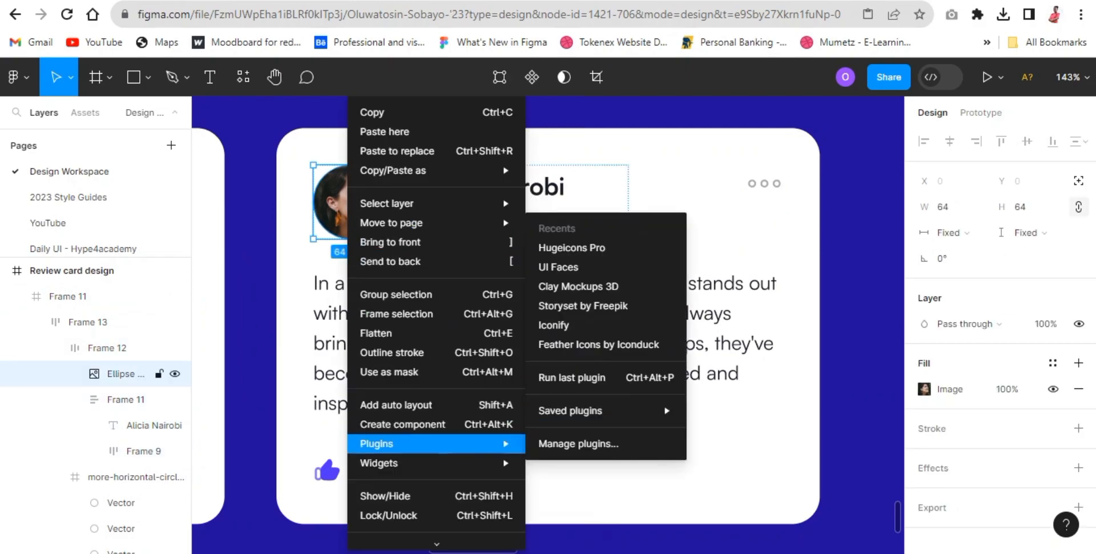
left_click(558, 267)
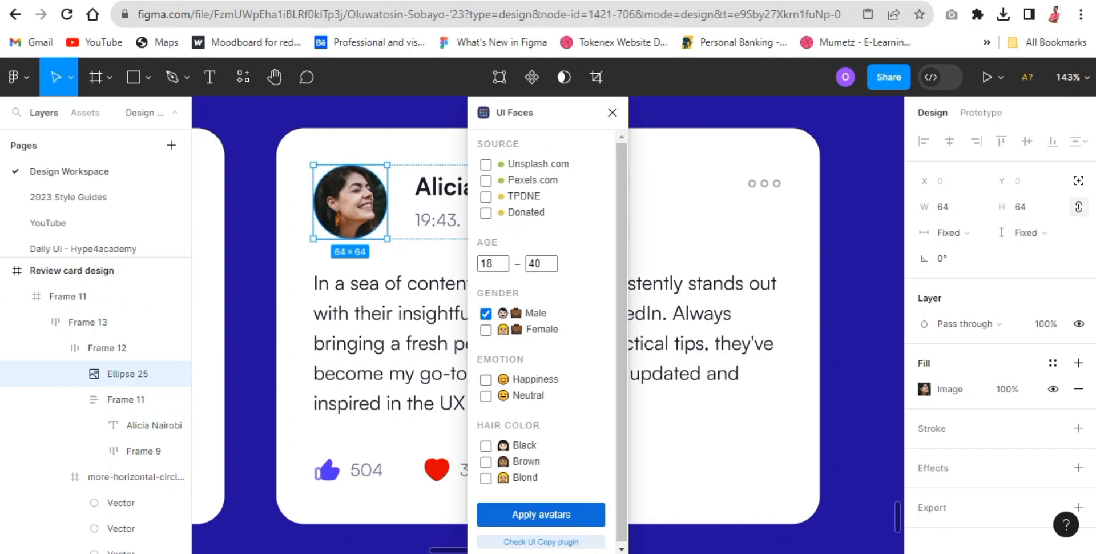
left_click(540, 514)
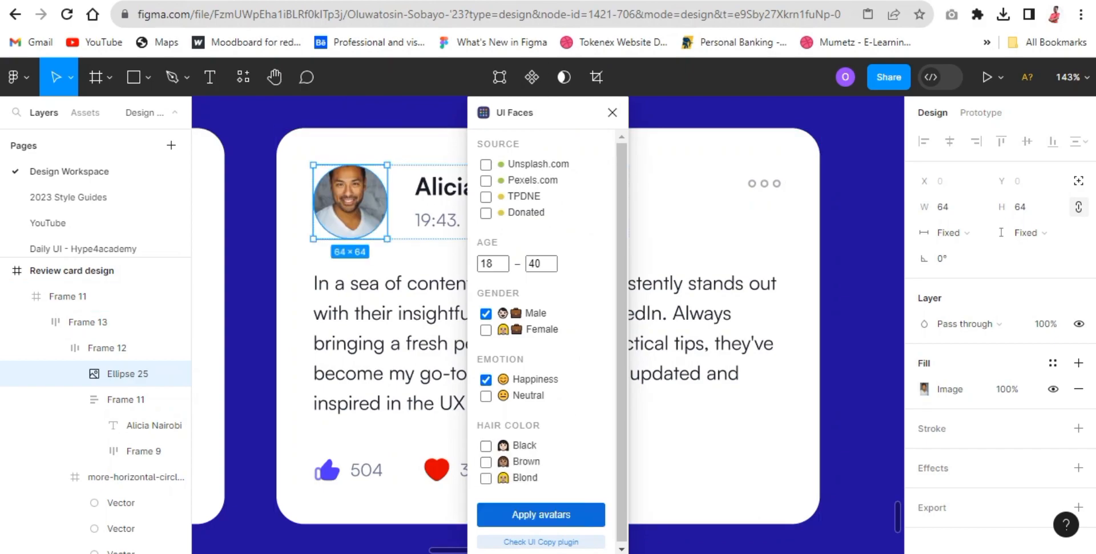
left_click(612, 113)
- Replace the reviewer's name on the duplicate card with a different sample first and last name
double_click(489, 187)
double_click(445, 187)
type("Jeff")
scroll(506, 193, "up", 1)
double_click(505, 193)
type("Clintz")
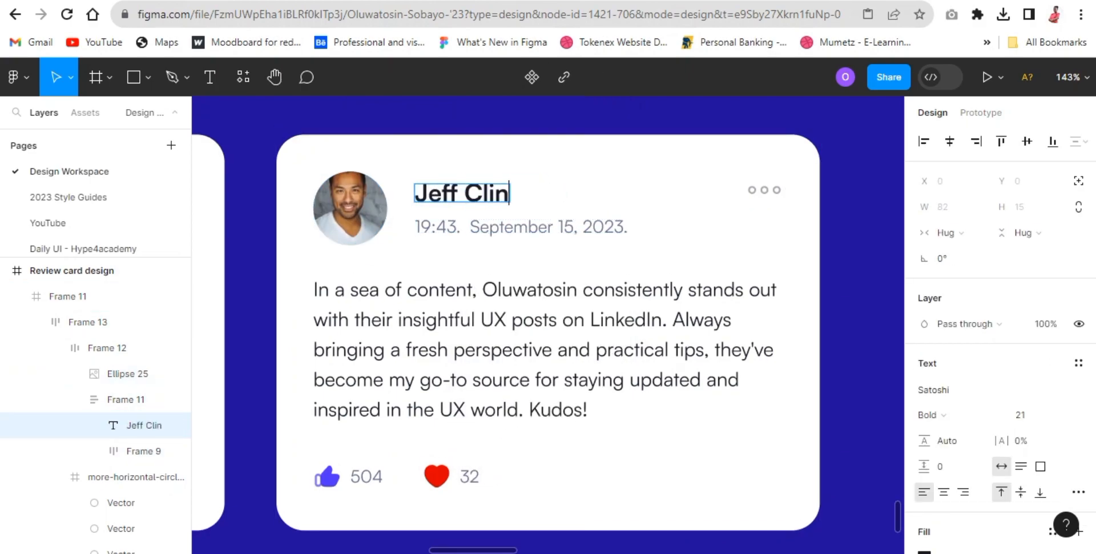
- Change the duplicate card's date to September 14, 2023 and its time to 12:12
left_click_drag(574, 226, 564, 227)
type("4")
left_click(431, 227)
key("BackSpace")
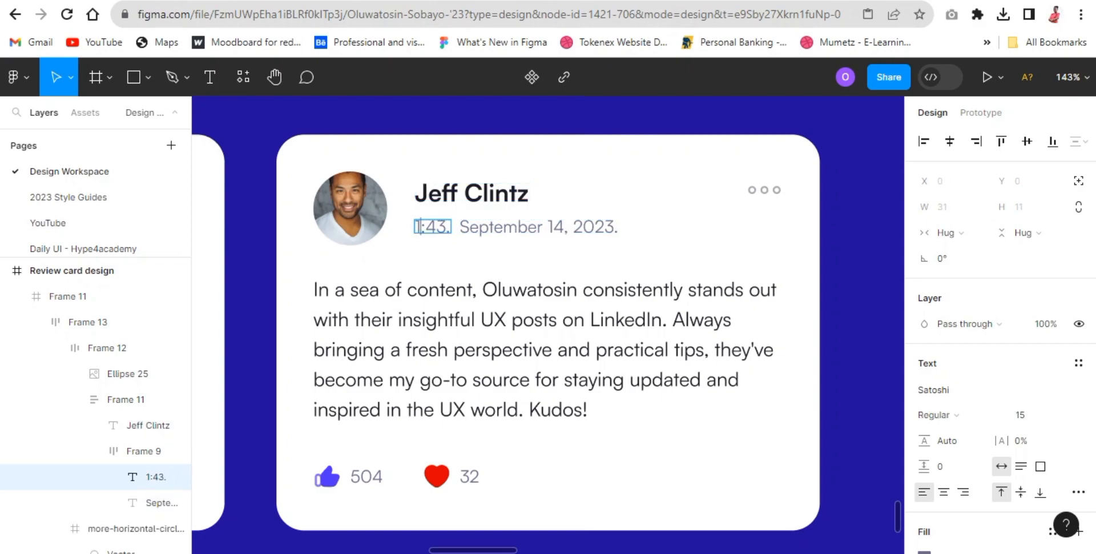
type("2")
double_click(446, 227)
type("12")
- Replace the duplicate card's paragraph with a thank-you review praising the consistent, informative UX content on LinkedIn that makes complex concepts accessible
left_click(548, 334)
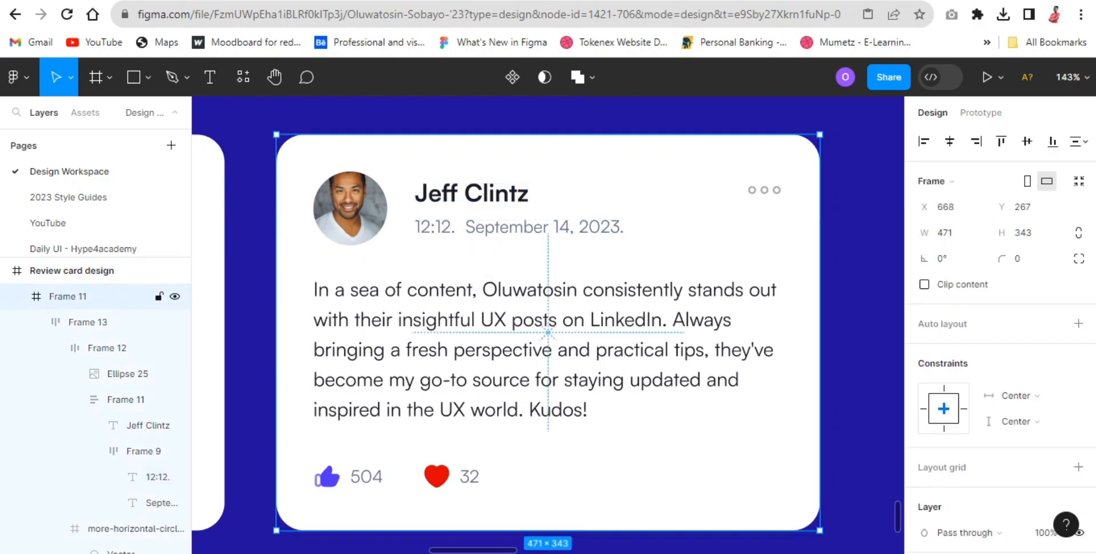
double_click(548, 334)
type("I can't thank Oluwatosin enough for the consistent stream of UX brilliance on LinkedIn. Their content is not just informative; it's a masterclass in making complex UX concepts accessible. Truly a thought leader in the field!")
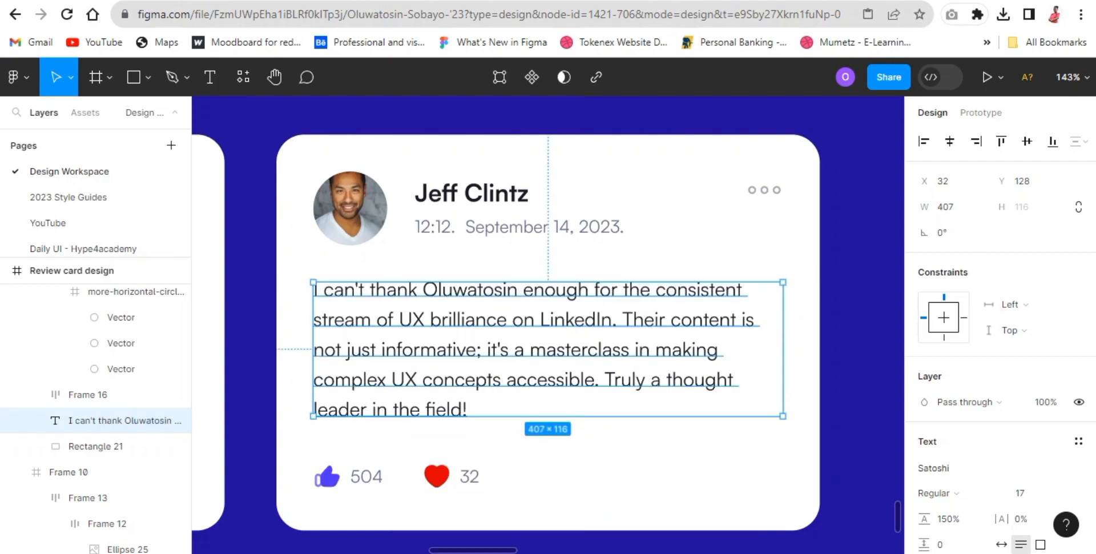
- Set the second card's reaction counts to 223 likes and 101 hearts
left_click(366, 476)
double_click(366, 476)
type("223")
double_click(470, 476)
type("101")
key("Escape")
- Group both review cards in a horizontal auto layout with 40 spacing and centre it vertically in the frame
key("shift+1")
key("Escape")
left_click(547, 328)
left_click(340, 328, "shift")
key("shift+a")
left_click(948, 404)
type("40")
double_click(546, 328)
key("minus")
key("shift+Return")
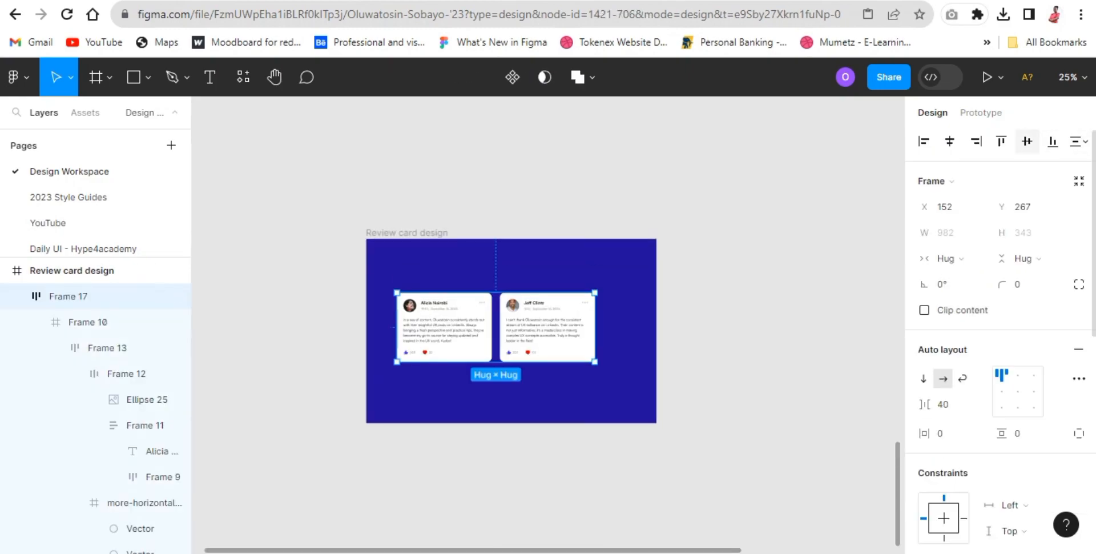
left_click(1027, 141)
- Duplicate the second card within the auto layout row and move the row to X 64
double_click(547, 328)
key("ctrl+d")
key("Escape")
left_click_drag(547, 331, 529, 331)
key("shift+2")
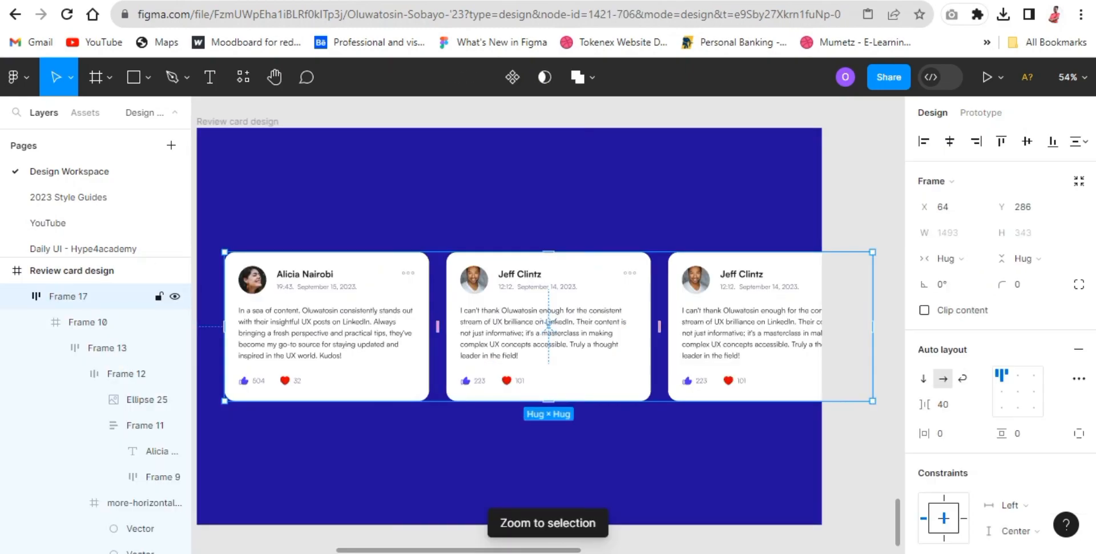
- Turn off content clipping on the Review card design frame
left_click(237, 121)
left_click(924, 284)
- Replace the third card's reviewer name with a different sample first and last name
left_click(821, 344)
double_click(821, 345)
key("shift+2")
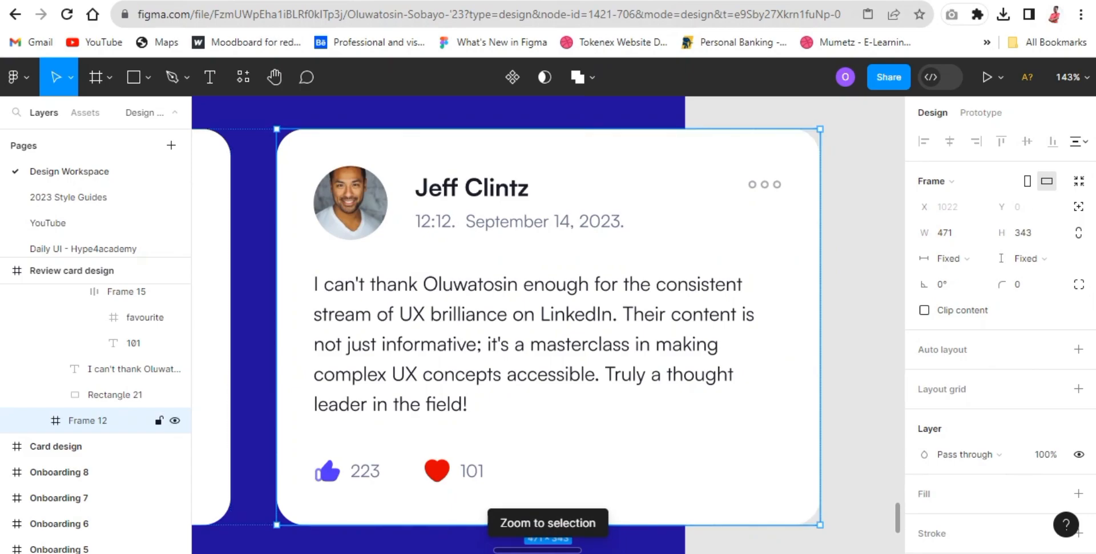
double_click(473, 186)
type("Georgie Cooper")
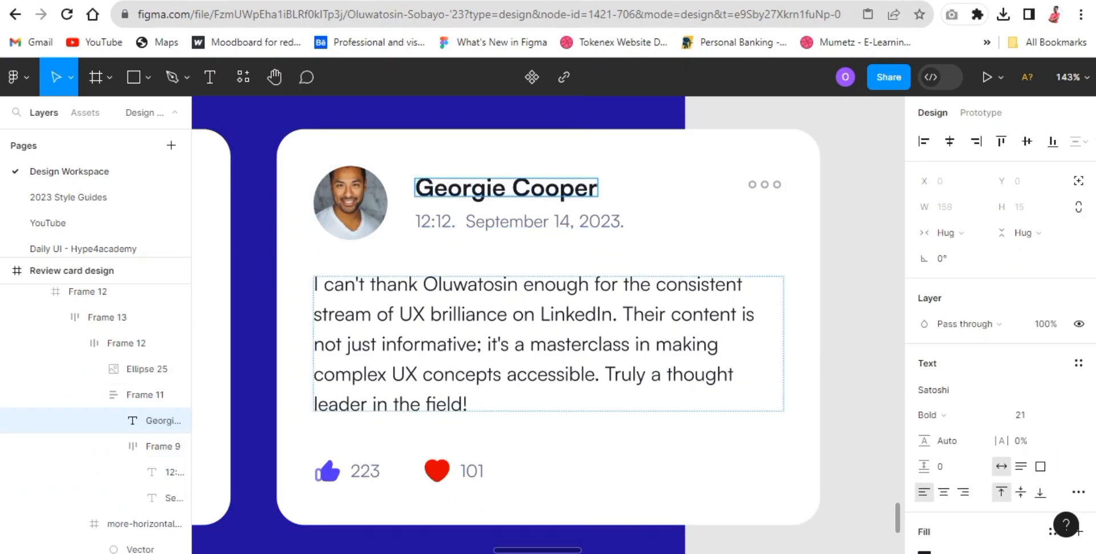
- Change the third card's time to 15:35
double_click(446, 222)
type("35")
left_click(562, 222)
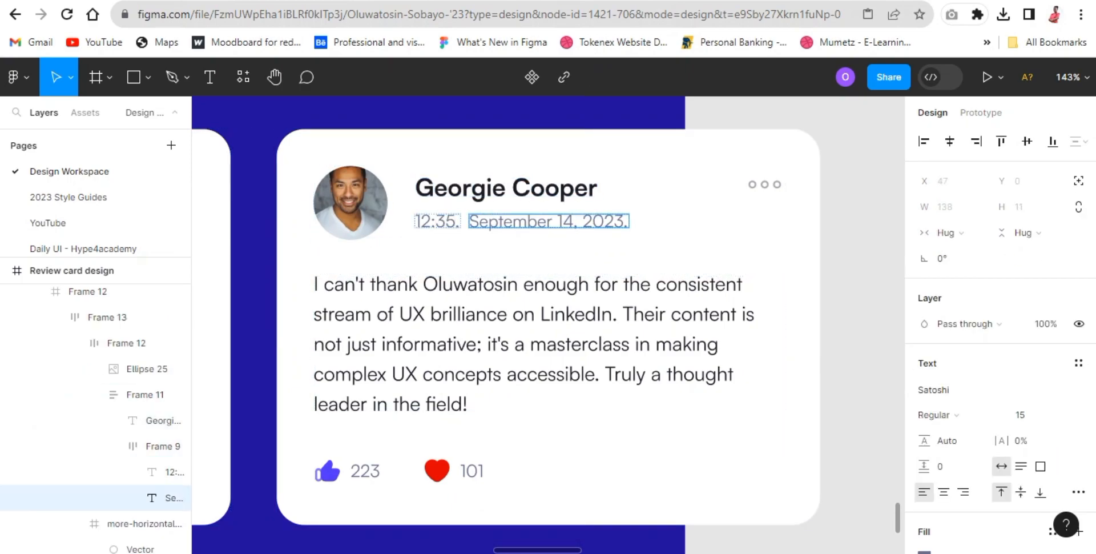
double_click(423, 222)
type("15")
- Replace the third card's paragraph with a review praising clear, creative UX wisdom, and set its reactions to 12k likes and 1k hearts
double_click(537, 315)
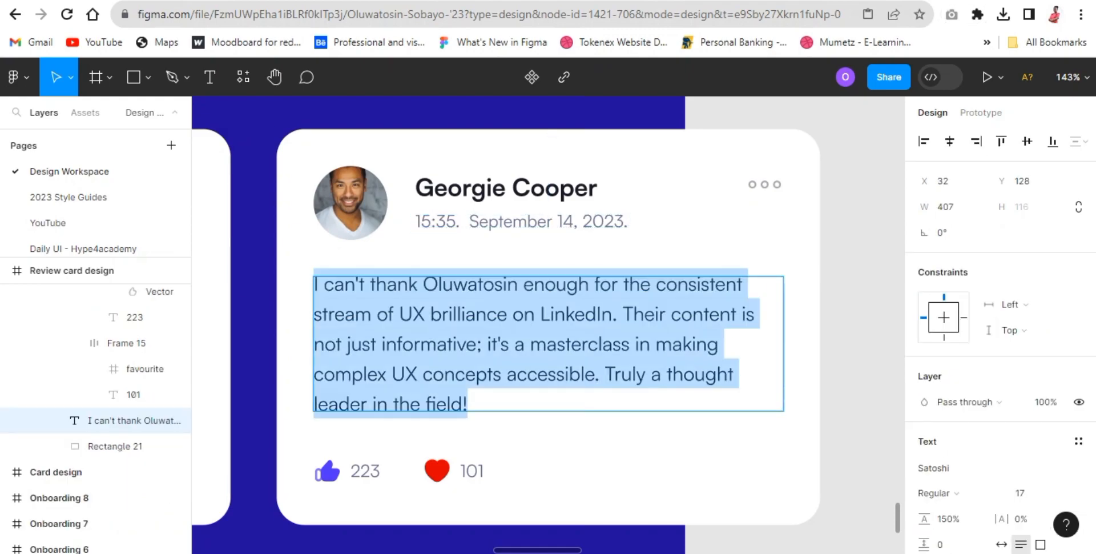
type("If you want UX wisdom delivered with clarity and creativity. Oluwatosin is the person to follow. Their LinkedIn content has been my daily dose of inspiration and learning. They make the UX journey exciting and understandable.")
double_click(364, 471)
type("12,")
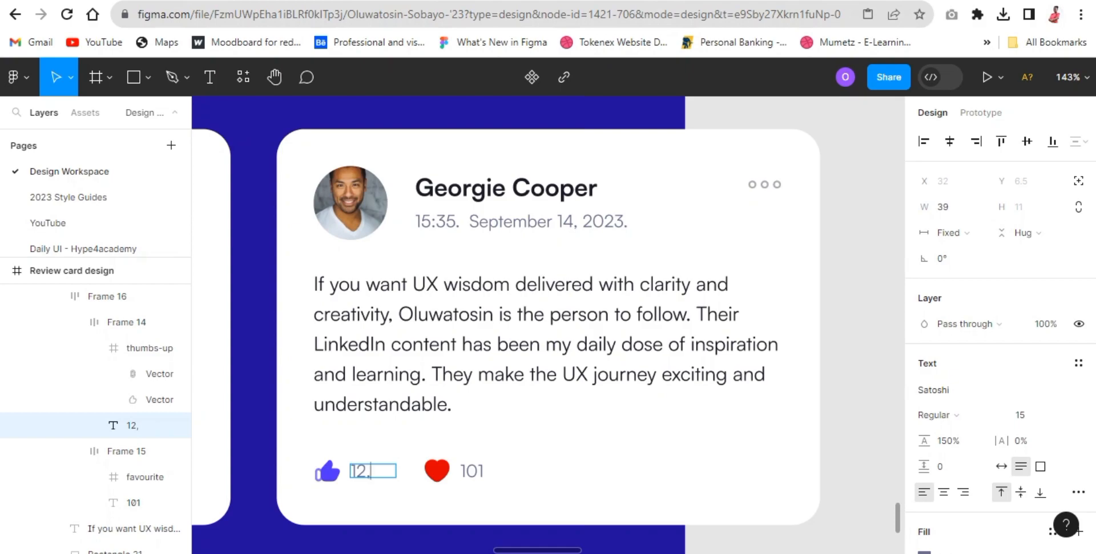
double_click(471, 470)
type("1k")
left_click(364, 471)
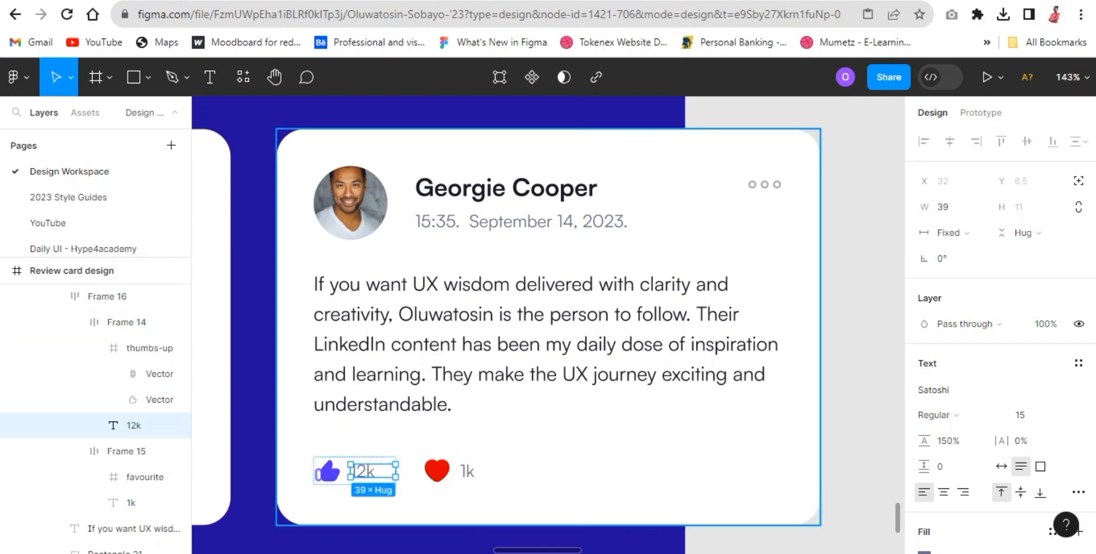
- Set the third card's reactions row to Auto spacing and narrow it so the heart sits closer to the likes
double_click(345, 470)
left_click(409, 470)
left_click(977, 404)
left_click(952, 424)
left_click_drag(491, 471, 470, 471)
left_click(514, 471)
- Duplicate the third card as a fourth and replace the reviewer's first name with a different sample name
key("minus")
key("minus")
key("ctrl+d")
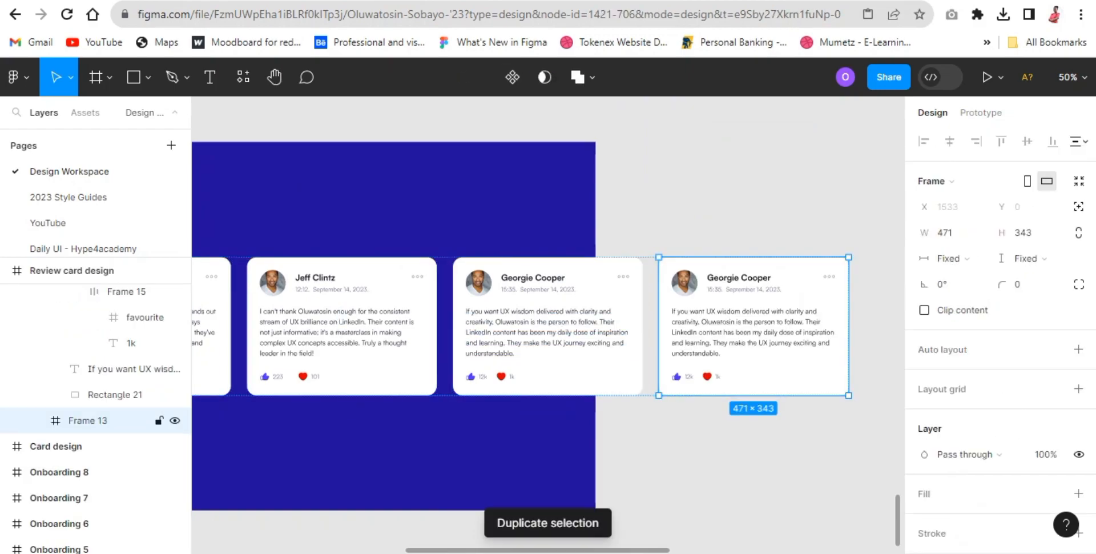
key("shift+2")
double_click(506, 194)
double_click(504, 188)
left_click_drag(505, 188, 415, 188)
type("Missy")
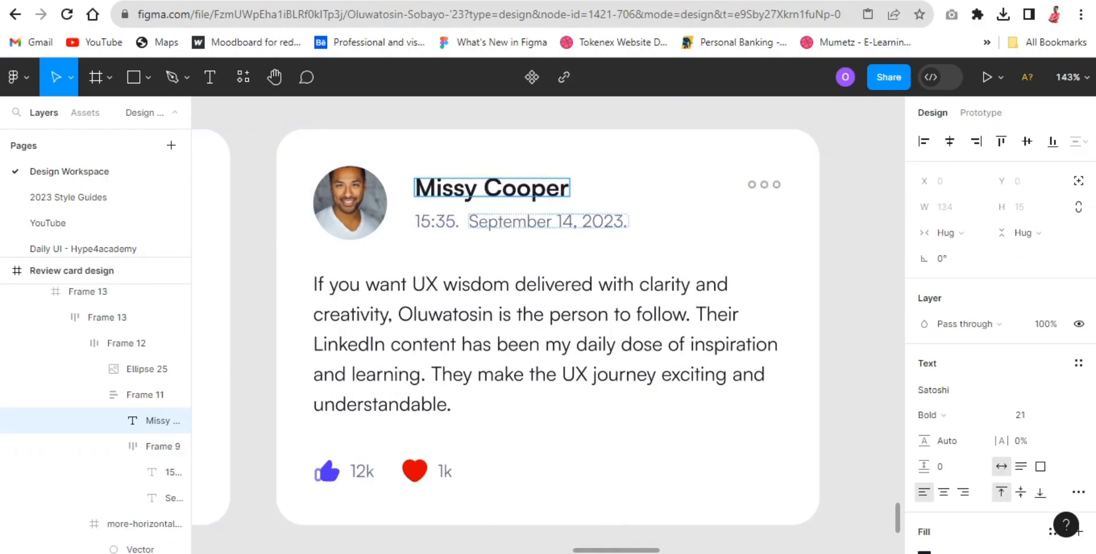
- Change the fourth card's date to September 12, 2023 and its time to 10:20
left_click(573, 221)
key("BackSpace")
type("2")
double_click(437, 221)
type("10:20.")
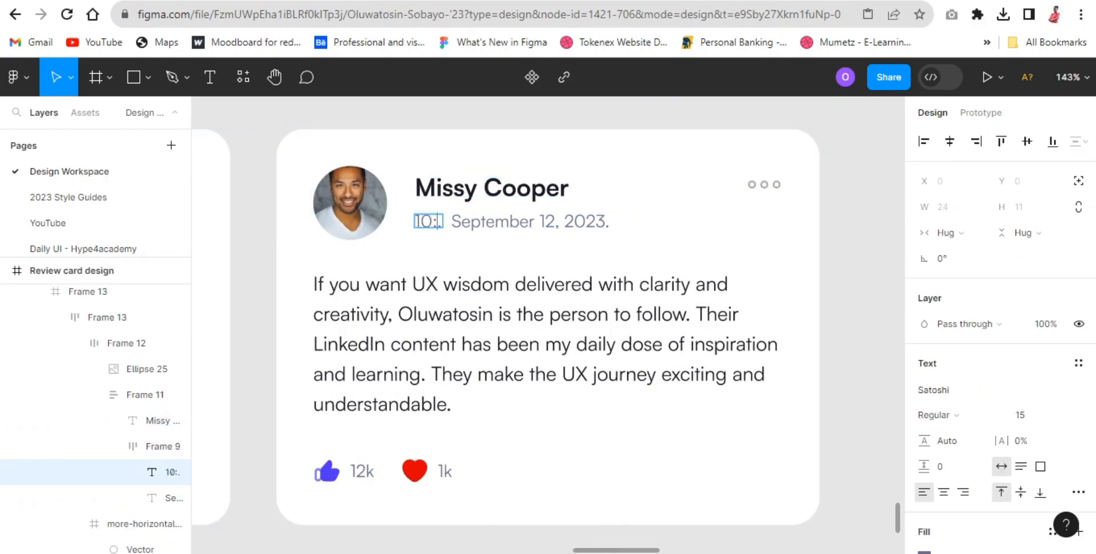
double_click(434, 314)
- Replace the fourth card's avatar using the UI Faces plugin, filtered to a female face aged 18 to 40
double_click(349, 202)
key("Escape")
right_click(346, 207)
mouse_move(400, 443)
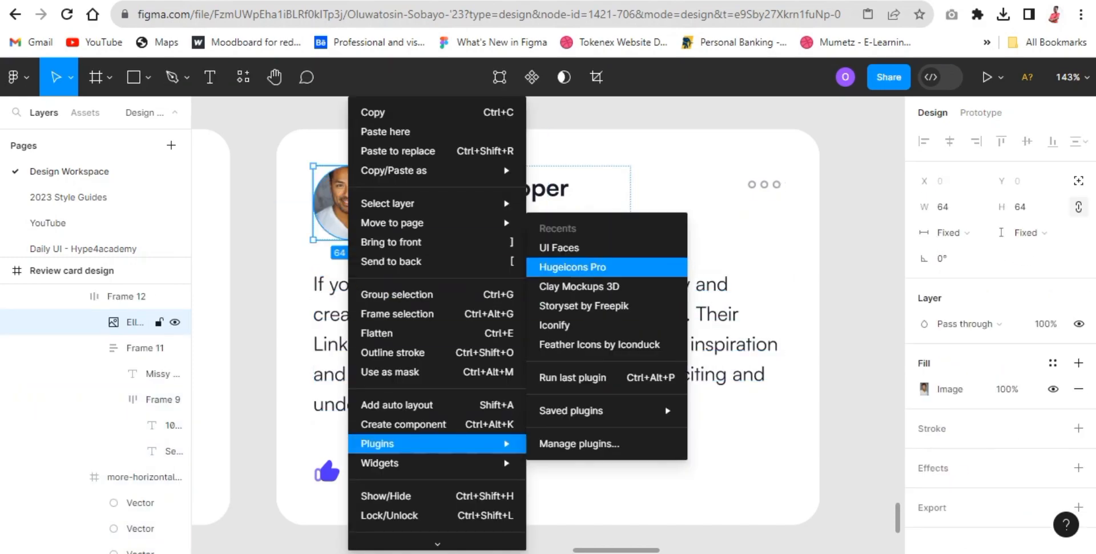
left_click(556, 249)
left_click(541, 515)
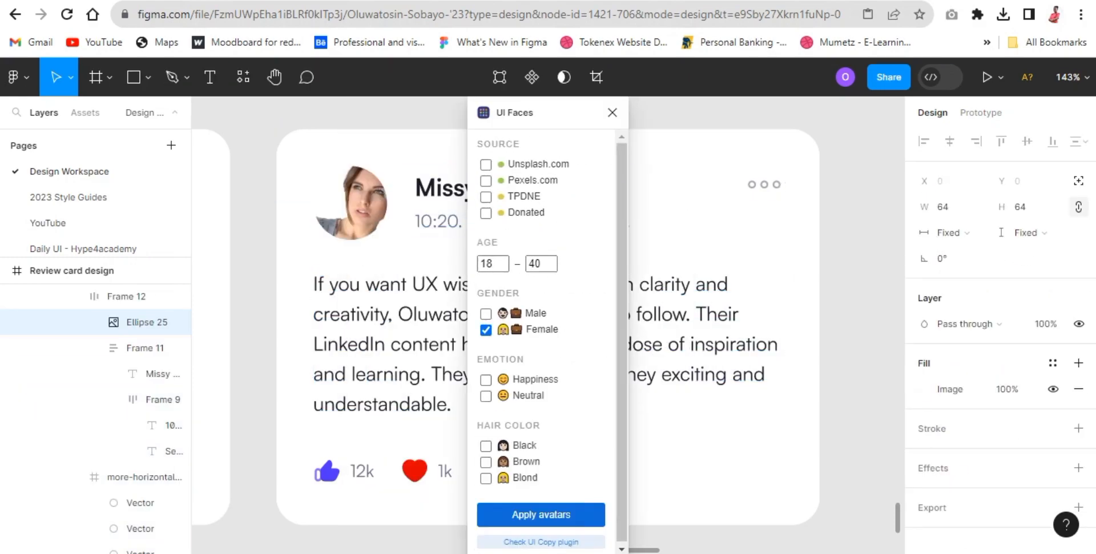
left_click(541, 514)
left_click(541, 515)
left_click(612, 112)
- Replace the fourth card's paragraph with a review praising the rare blend of expertise and approachability in sharing UX insights on LinkedIn
double_click(550, 313)
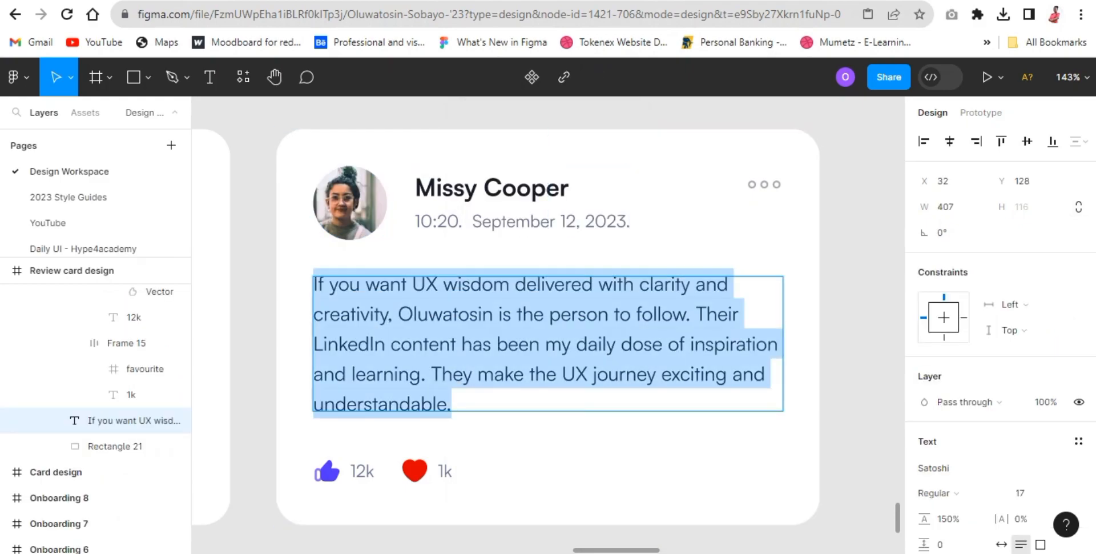
type("It's rare to find someone who blends expertise and approachability as seamlessly as Oluwatosin. Their commitment to sharing valuable UX insights on LinkedIn has significantly enriched my understanding of user experience. A must-follow for anyone in the field!")
key("Escape")
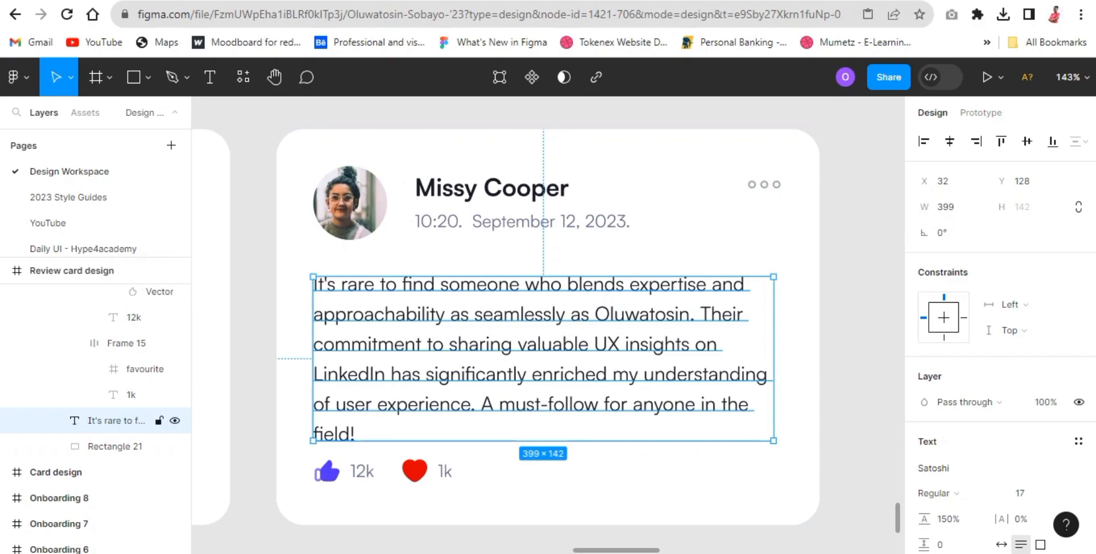
- Widen the fourth card's paragraph slightly and delete its closing sentence about being a must-follow
left_click_drag(774, 308, 783, 308)
left_click(688, 203, "shift")
left_click(481, 374)
double_click(482, 405)
left_click_drag(481, 405, 356, 434)
key("BackSpace")
key("Escape")
- Compare the gap between paragraph and reactions row on the fourth and third cards
left_click(392, 470, "shift")
scroll(548, 324, "left", 10)
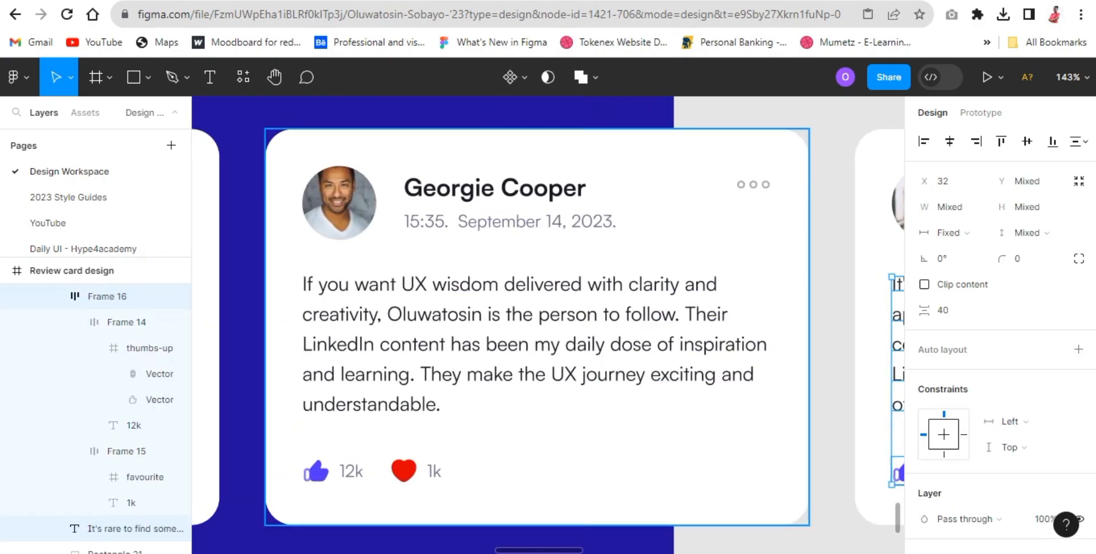
left_click(534, 344)
left_click(404, 471, "shift")
left_click(628, 440)
scroll(537, 325, "right", 10)
scroll(537, 326, "left", 3)
left_click(613, 256)
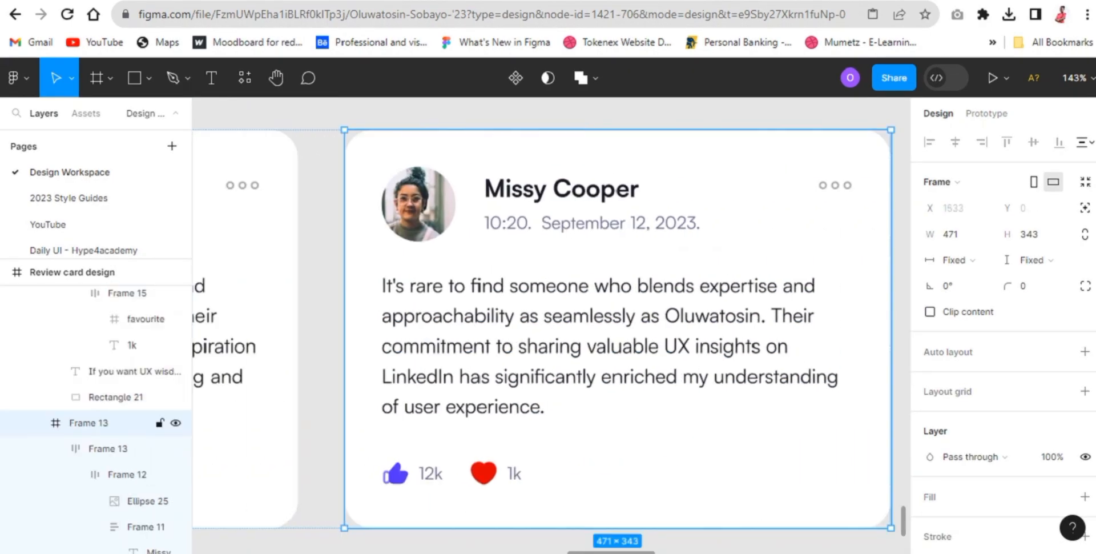
- Set the fourth card's reactions to 45k likes and 10.3k hearts, and widen the reactions row to space them out
left_click(430, 474, "ctrl")
double_click(430, 473)
type("45k")
left_click(514, 473)
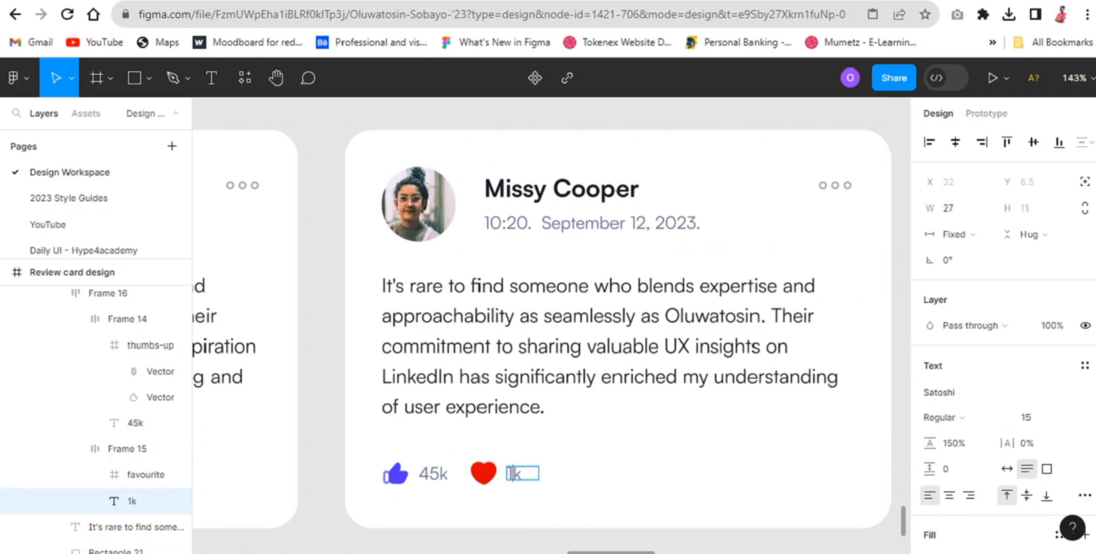
type(".3")
key("Escape")
key("Escape")
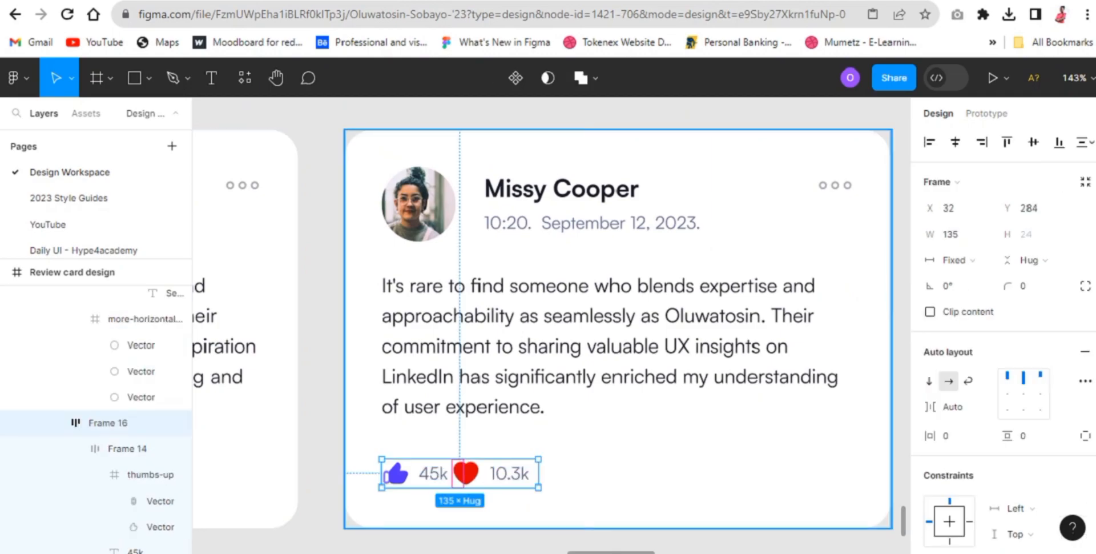
left_click_drag(539, 473, 558, 473)
key("Escape")
- Turn on content clipping for the Review card design frame
key("minus")
key("minus")
key("minus")
scroll(551, 325, "left", 3)
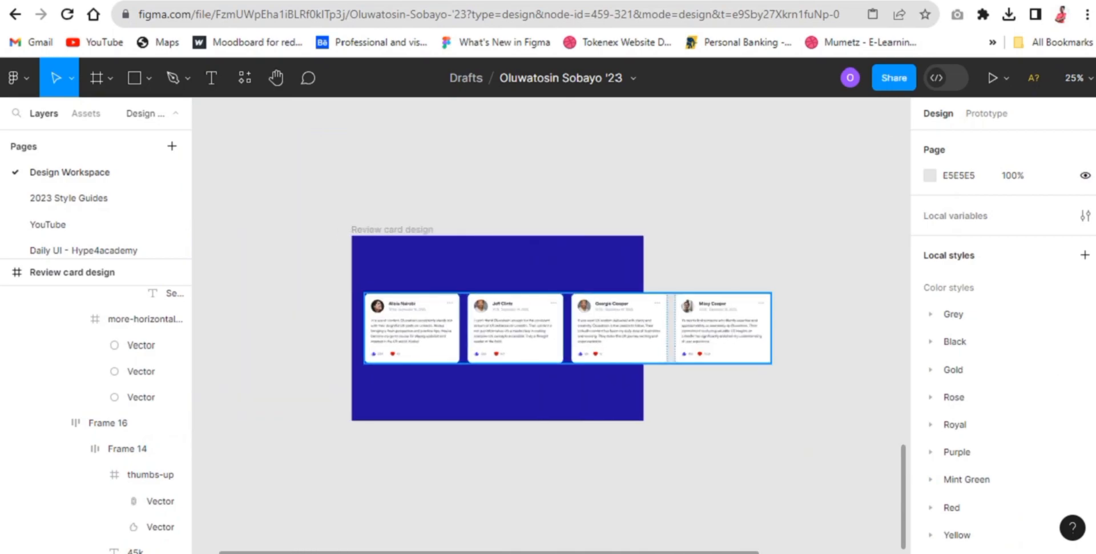
left_click(568, 328)
key("Escape")
key("shift+2")
left_click(930, 286)
- Place a copy of the Review card design frame below the original
left_click(69, 297)
left_click(72, 272)
left_click(68, 297)
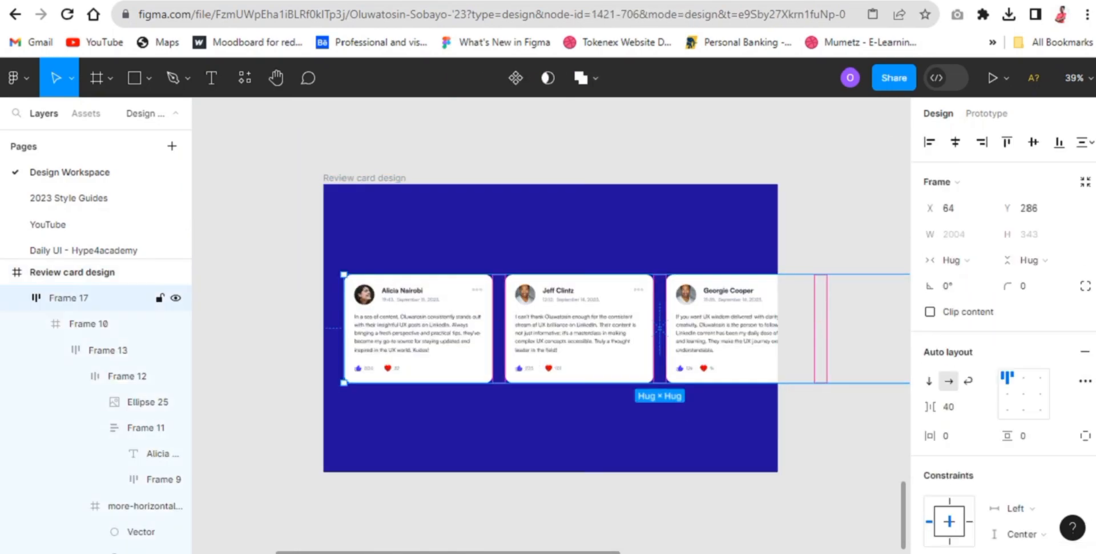
left_click(364, 178)
left_click_drag(497, 343, 497, 516, "alt")
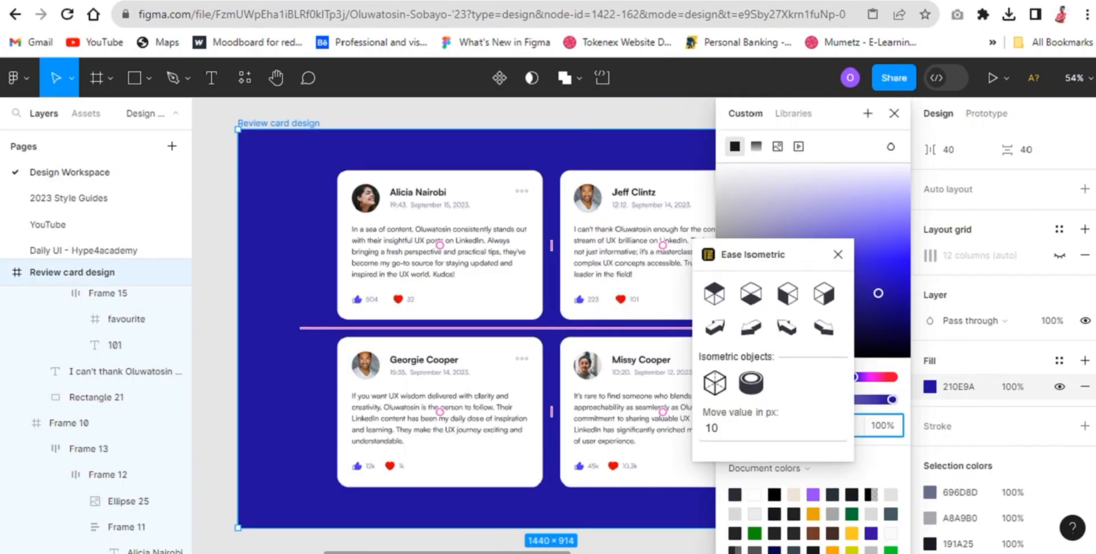
- Change the background fill of the two-by-two review card frame to DFDEE5
left_click_drag(879, 293, 736, 184)
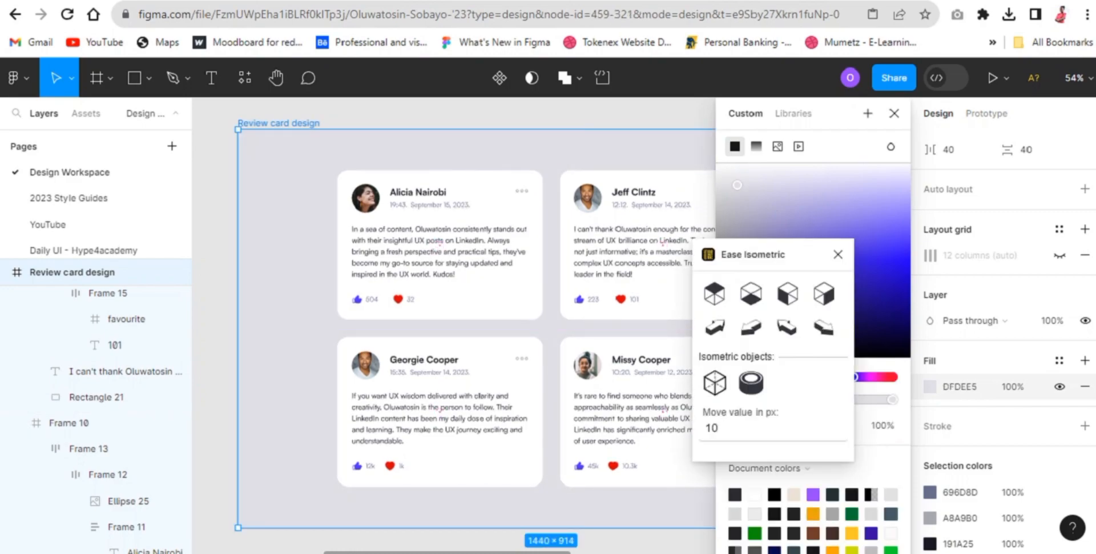
key("Escape")
- Duplicate the first card's white background rectangle and send the copy behind the original
double_click(439, 197)
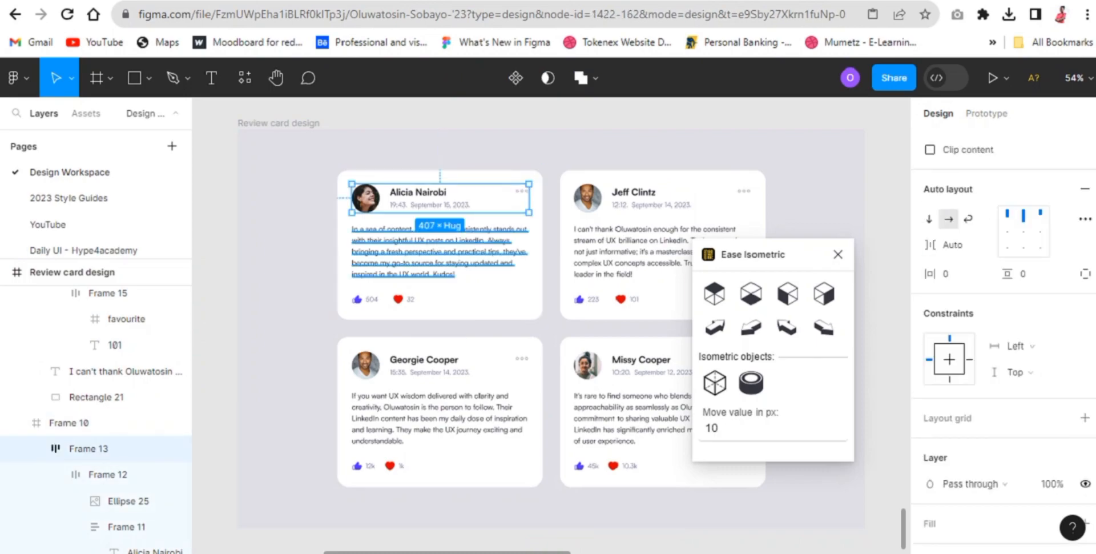
double_click(469, 291)
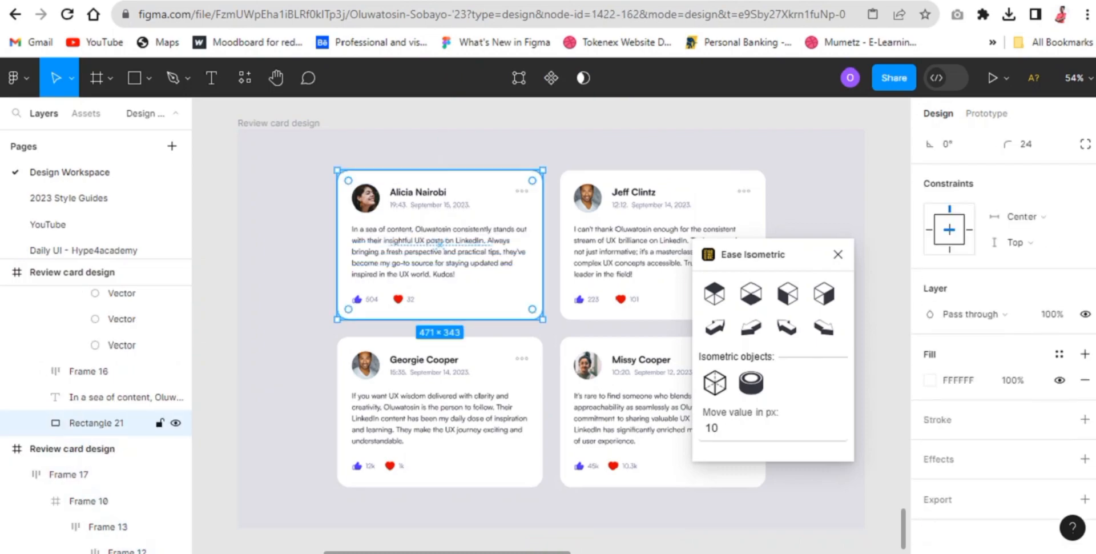
key("ctrl+d")
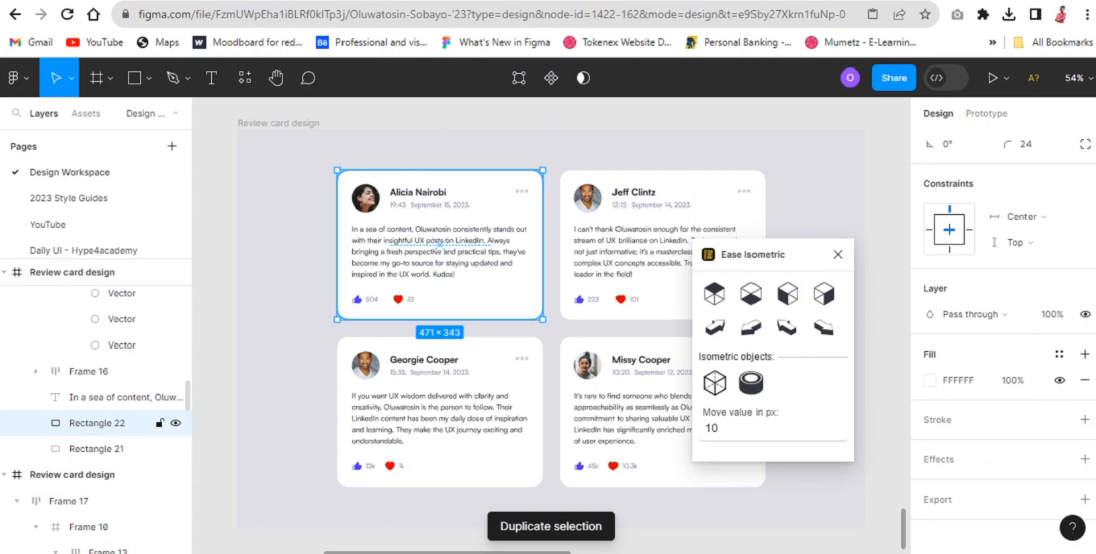
key("ctrl+bracketleft")
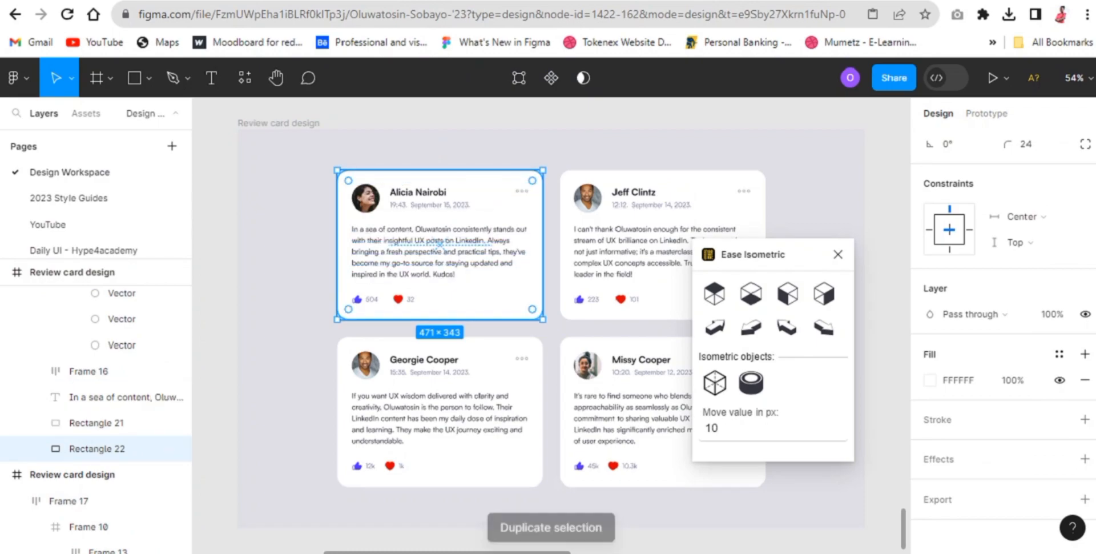
- Shrink the copied rectangle to about 453 × 324 and centre it horizontally behind the first card
left_click_drag(439, 170, 439, 178)
left_click_drag(543, 249, 535, 249)
left_click(955, 142)
scroll(1003, 343, "down", 3)
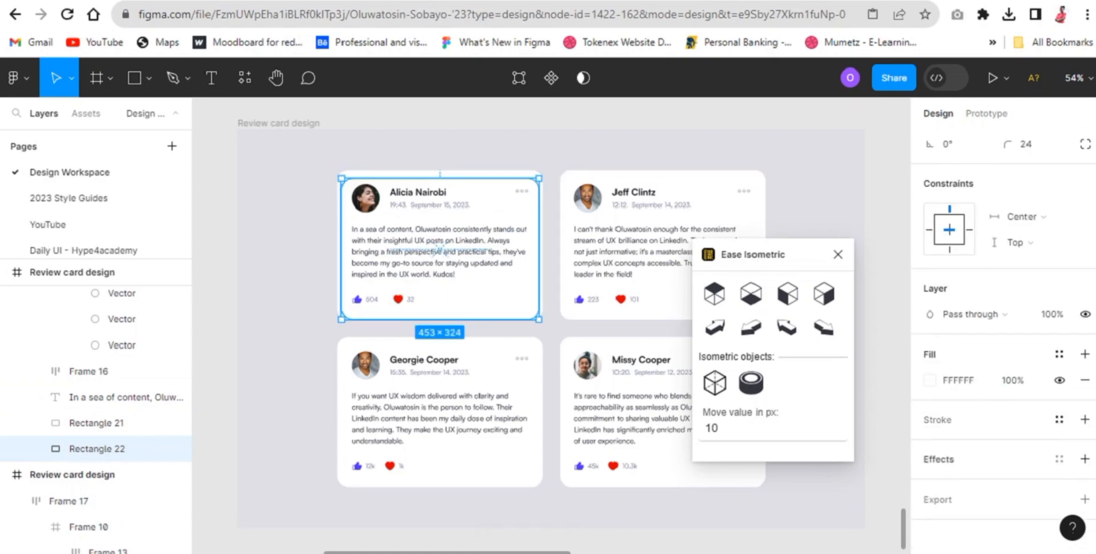
- Sample the frame's background colour as the copied rectangle's fill and darken it to 625992
left_click(930, 380)
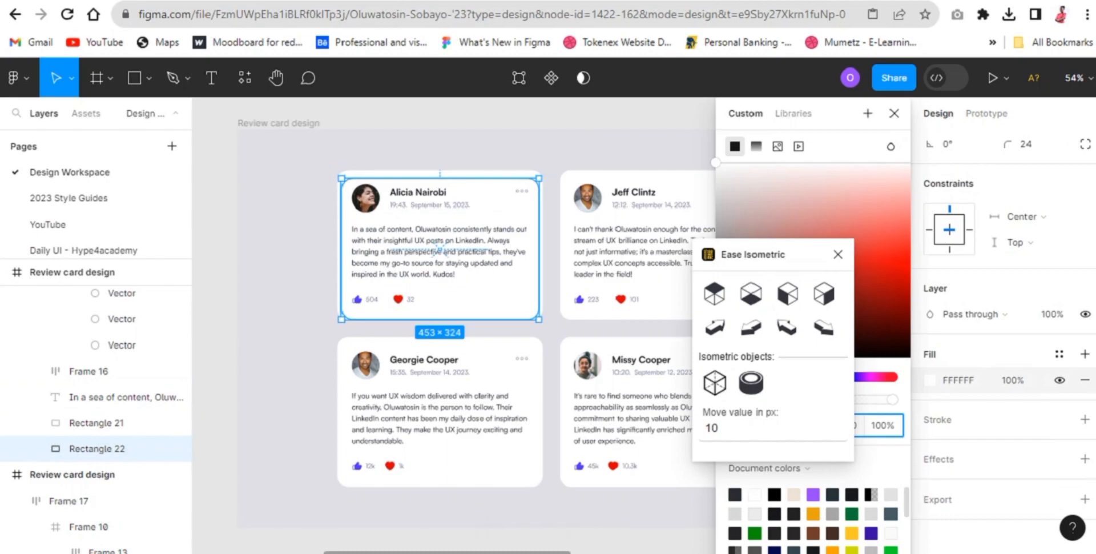
left_click(838, 254)
left_click(738, 389)
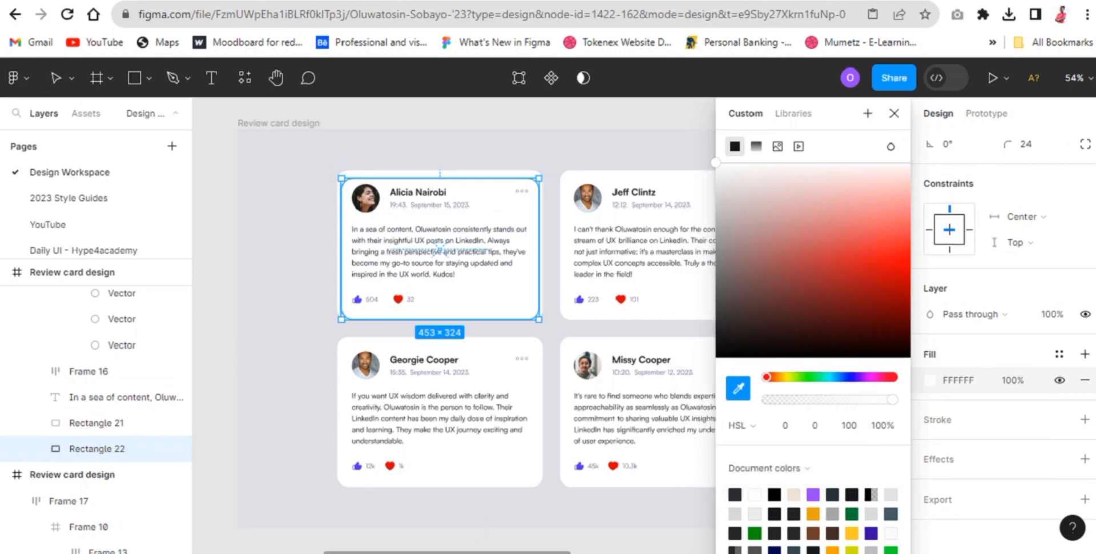
left_click(551, 250)
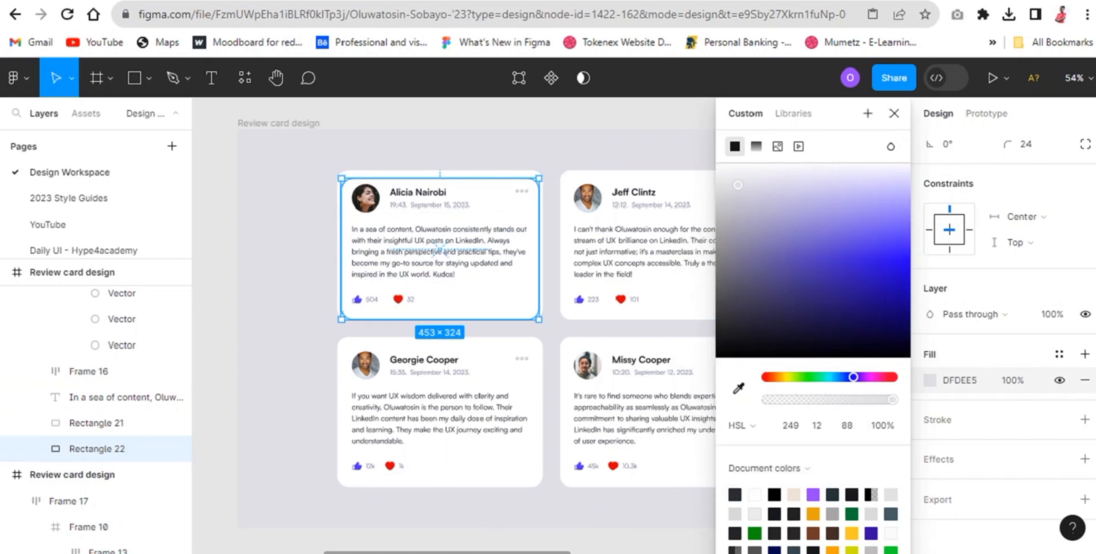
left_click(763, 267)
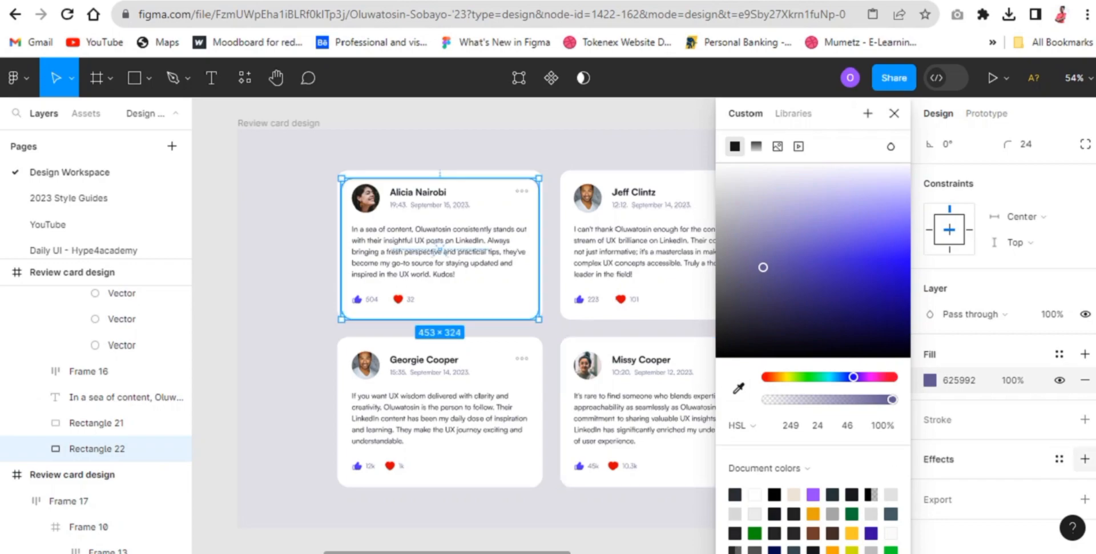
- Add a layer blur of 32 to the copied rectangle behind the first card
left_click(1084, 459)
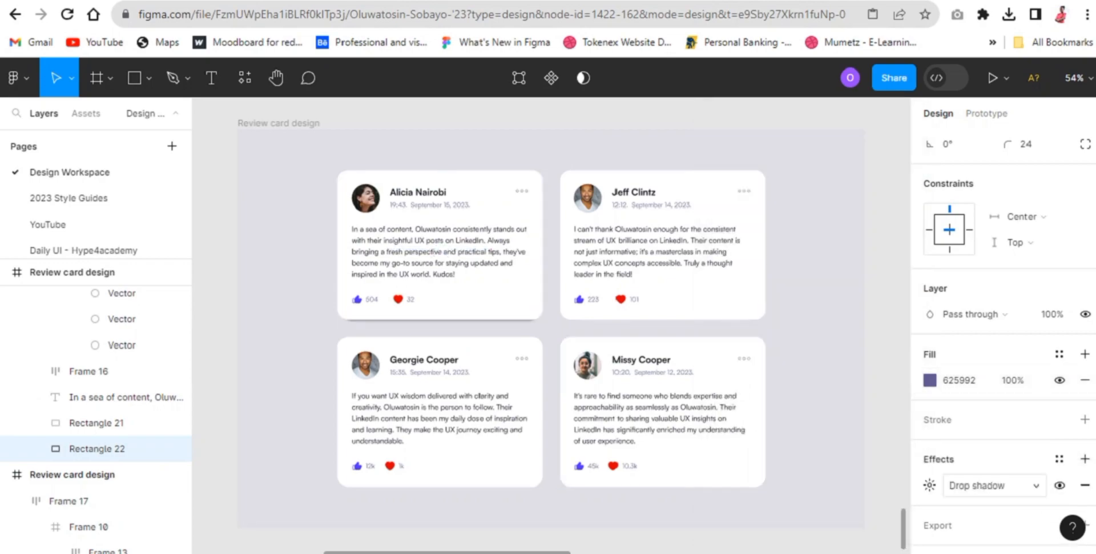
left_click(994, 486)
left_click(991, 502)
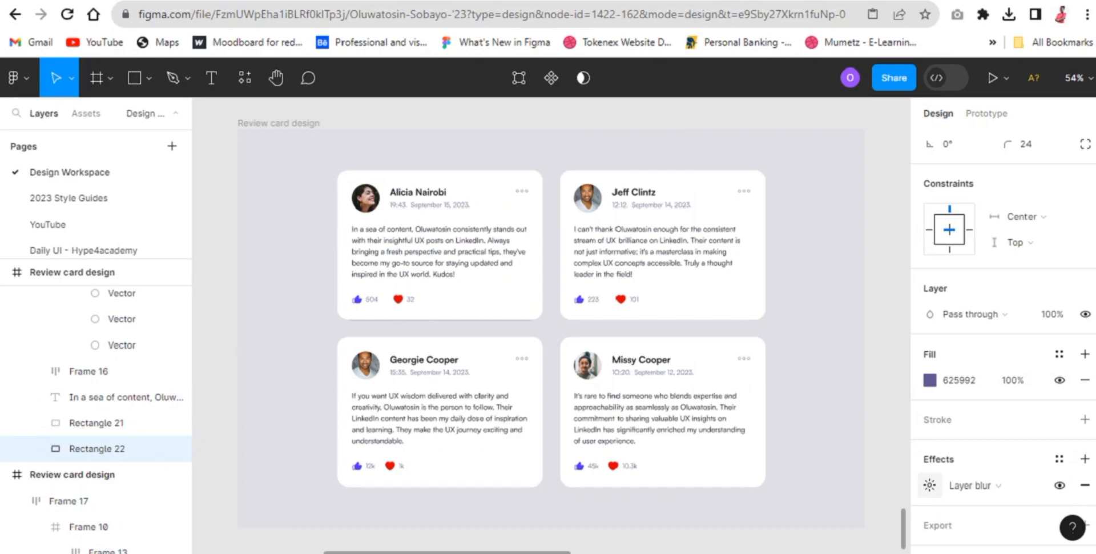
left_click(929, 484)
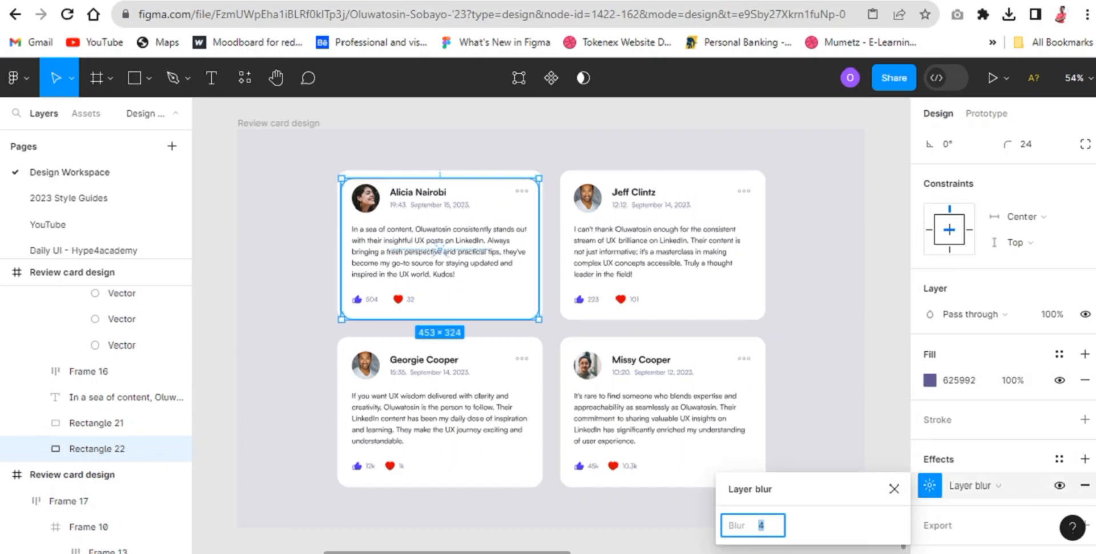
key("Return")
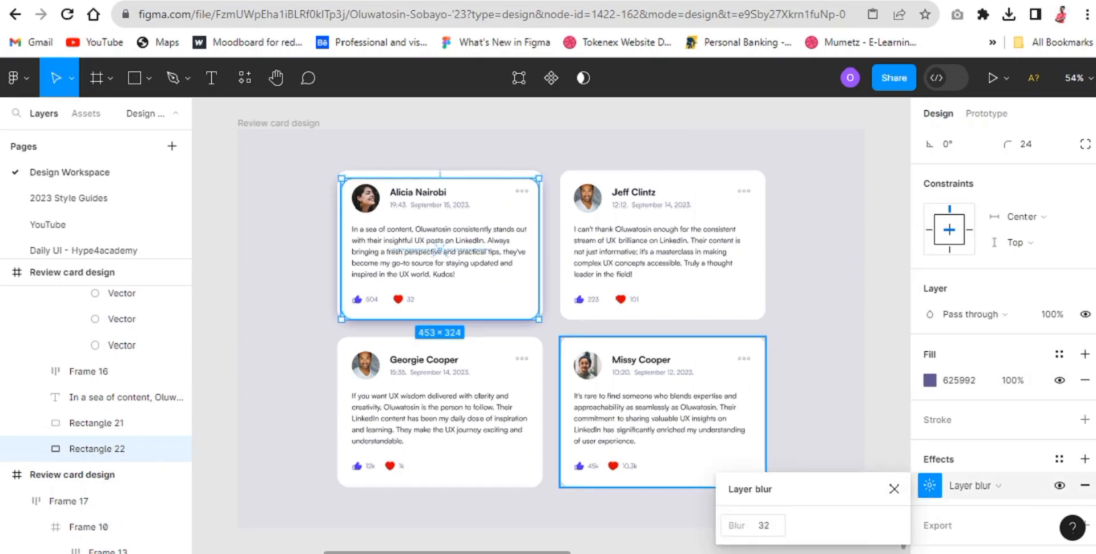
- Lighten the copied rectangle's fill to C9C8D2 and set its layer blur to 40
left_click(930, 380)
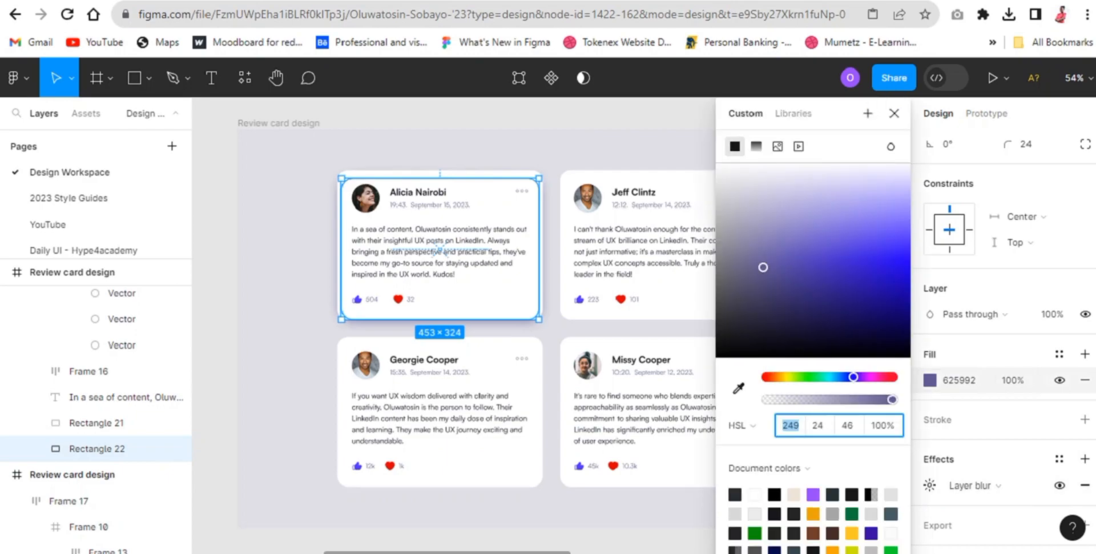
left_click_drag(763, 267, 736, 200)
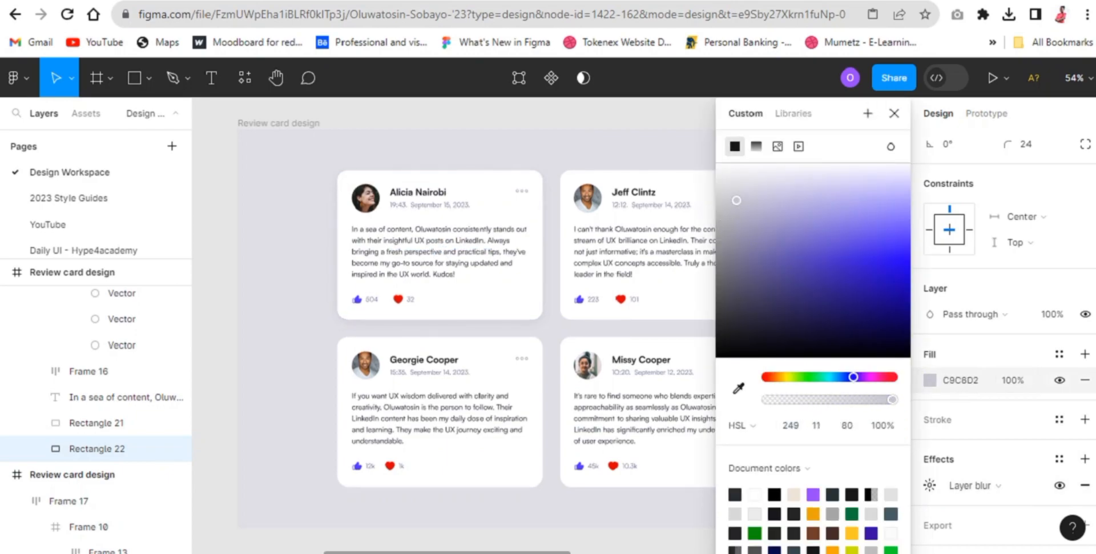
left_click(929, 485)
type("40")
key("Return")
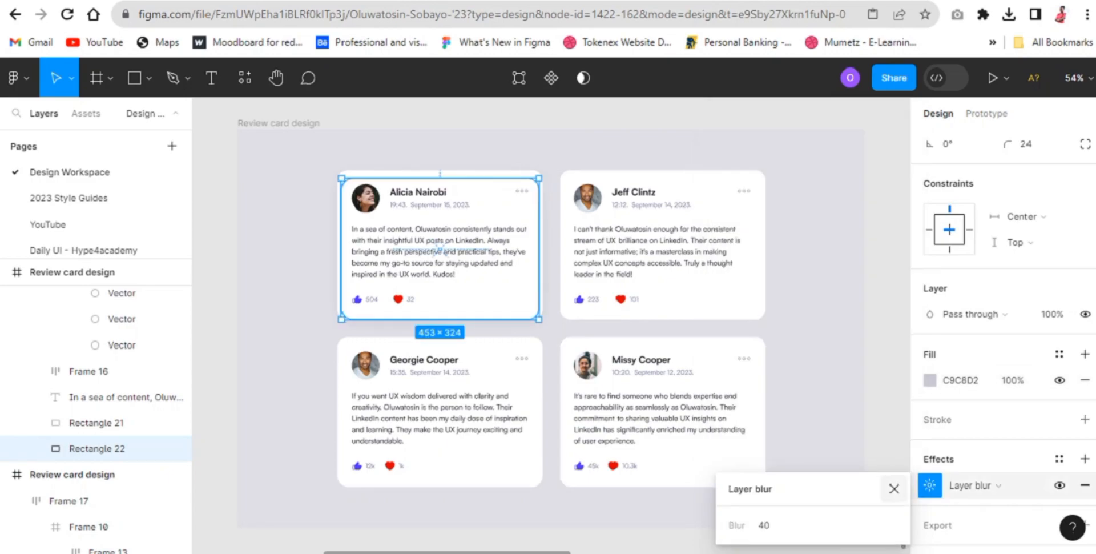
left_click(895, 488)
key("Escape")
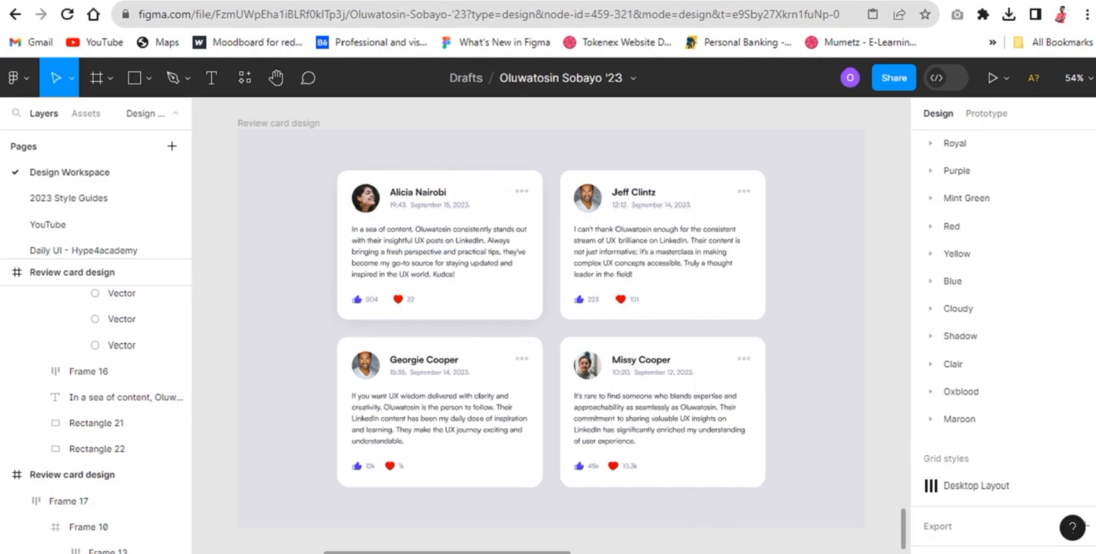
- Copy the blurred shadow rectangle into the second card and send it behind the card's content
left_click(96, 448)
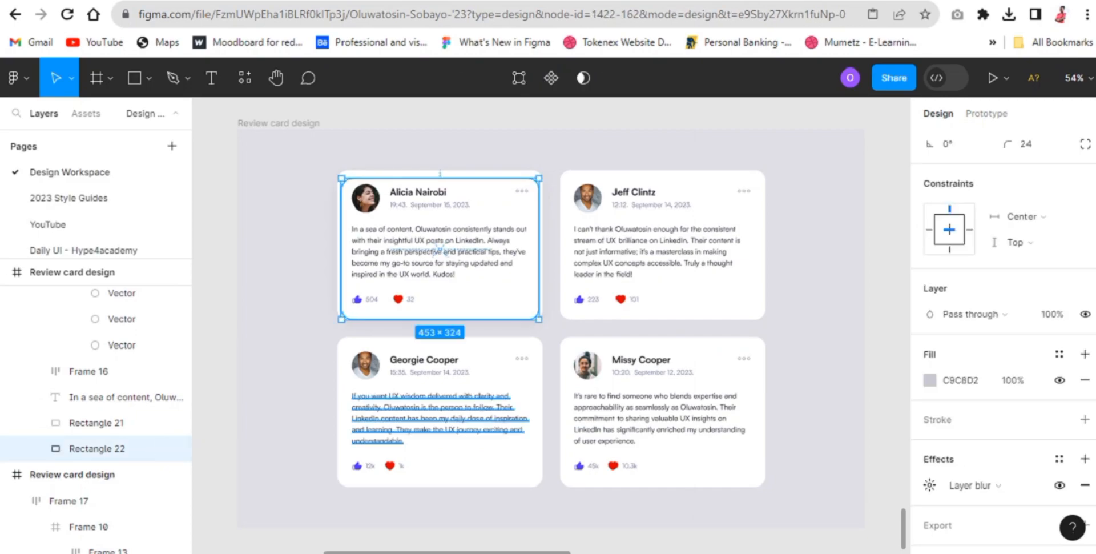
left_click(656, 285)
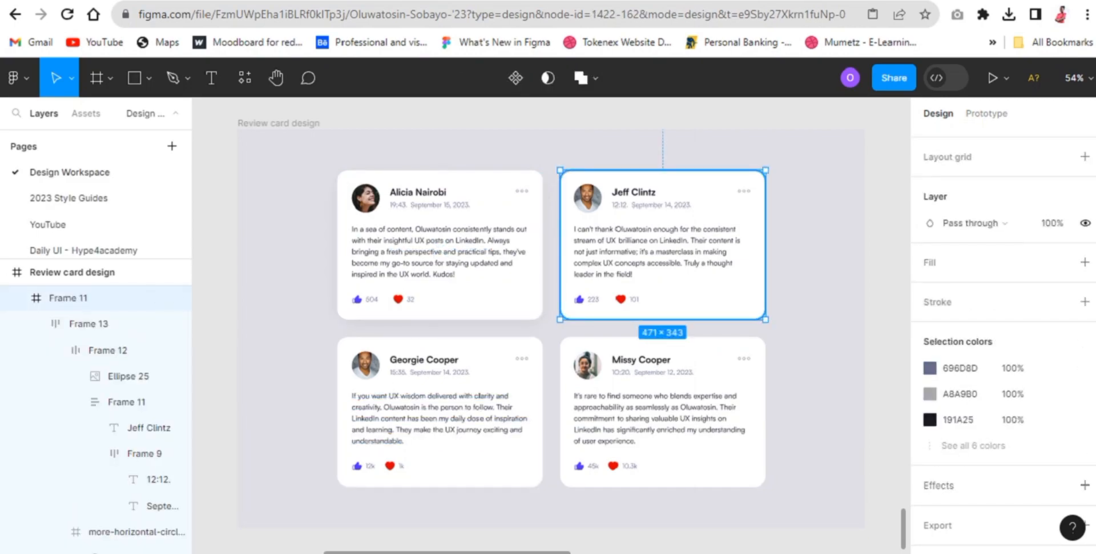
double_click(657, 285)
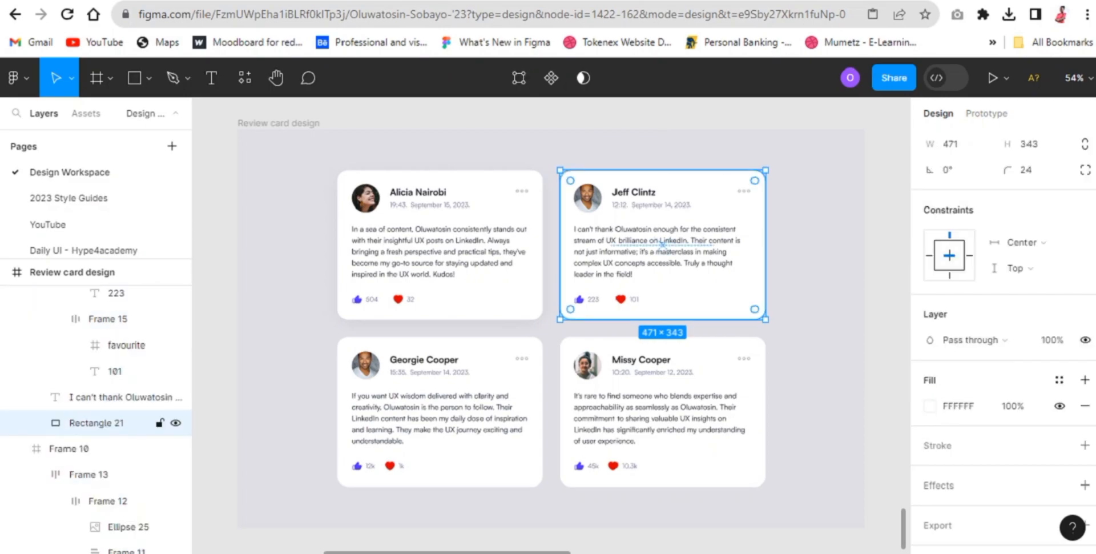
key("Escape")
left_click(662, 244)
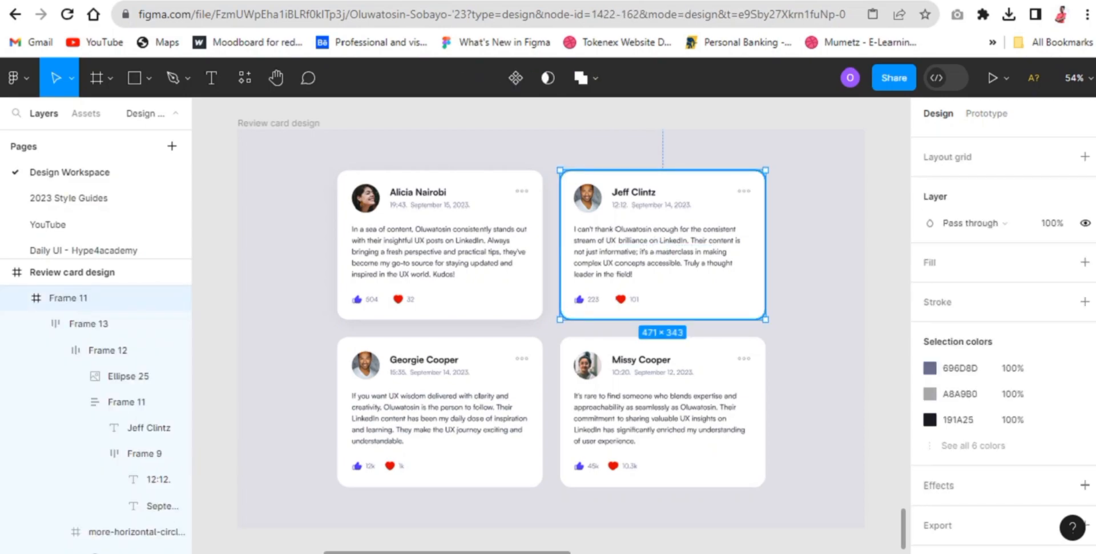
key("ctrl+v")
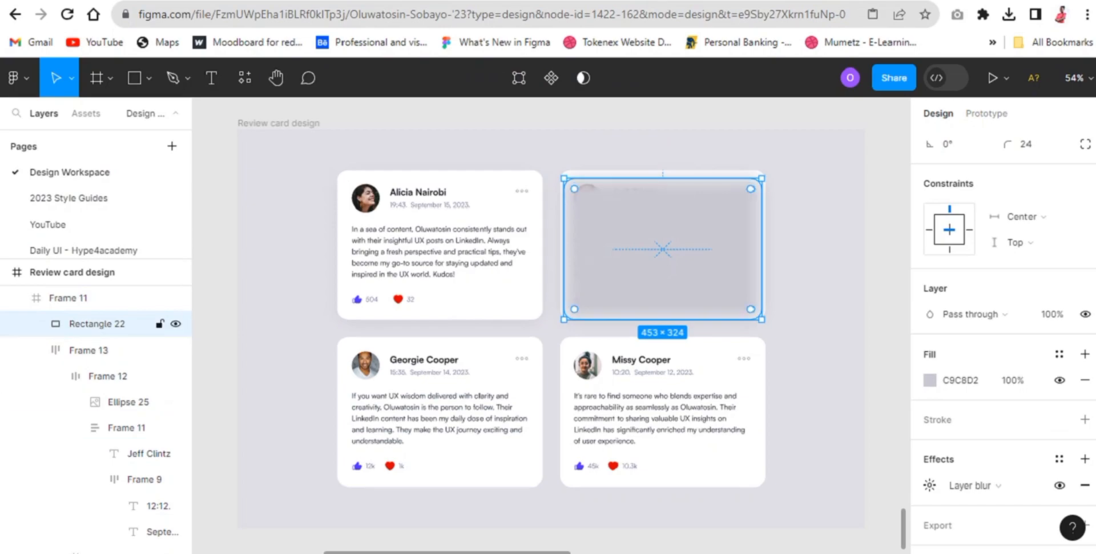
right_click(621, 243)
left_click(662, 262)
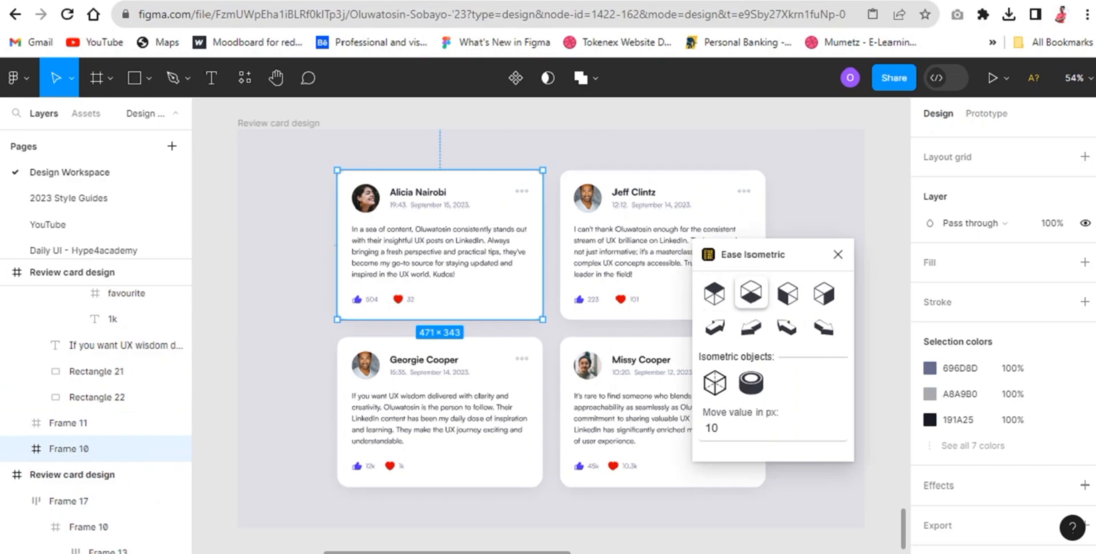
- Apply Ease Isometric's top-face projection to each of the four review cards and close the plugin
left_click(714, 293)
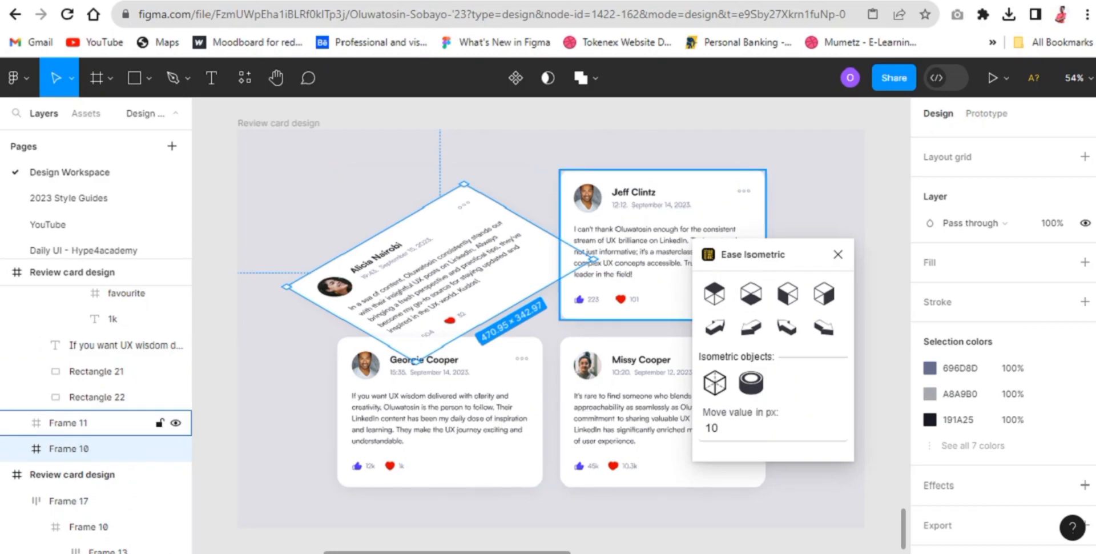
left_click(663, 244)
left_click(715, 293)
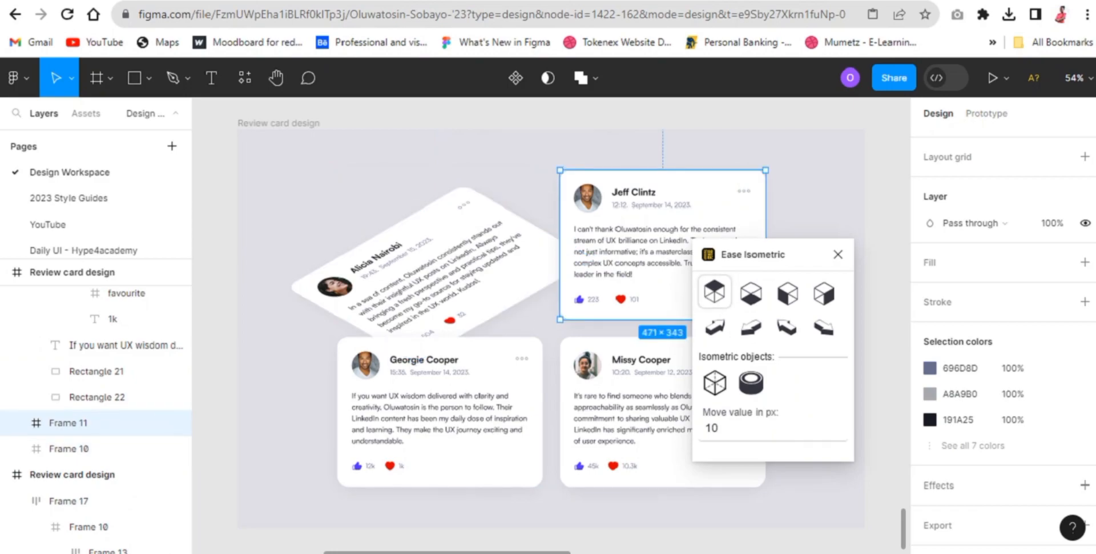
left_click(440, 411)
left_click(714, 292)
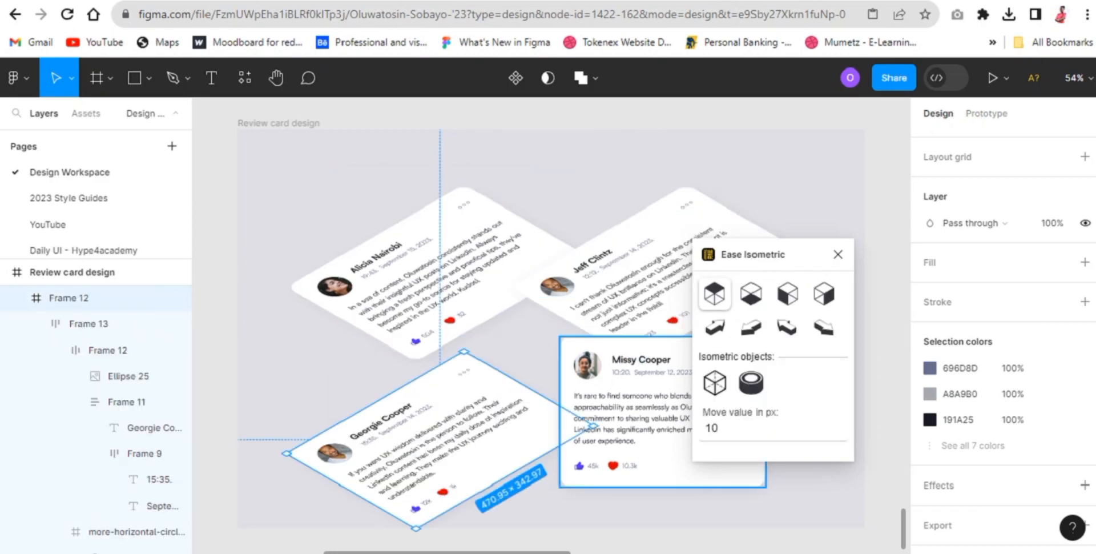
left_click(628, 411)
left_click(714, 292)
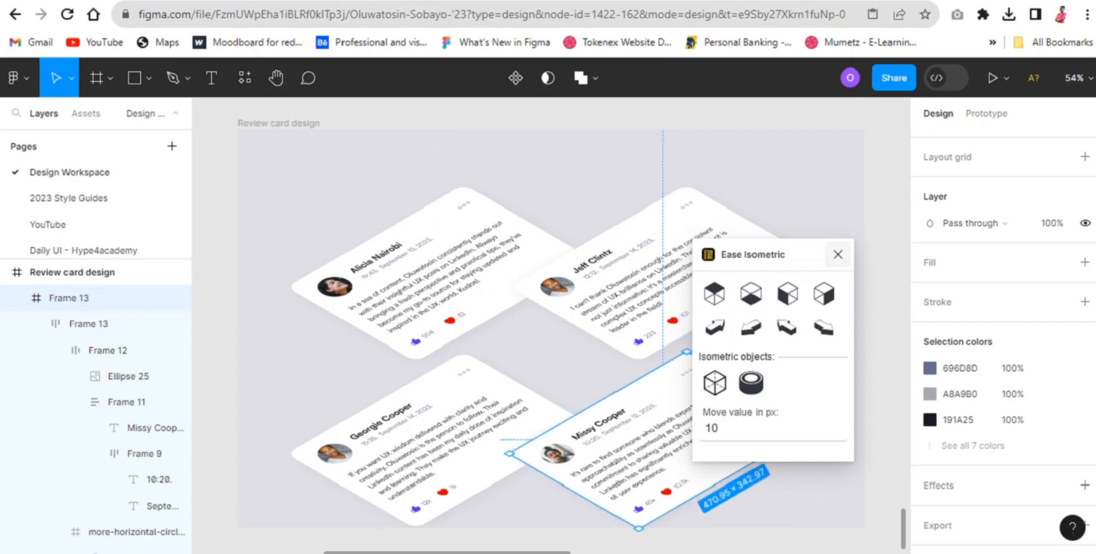
left_click(838, 255)
- Spread the four isometric cards apart across the frame and resize the first card's shadow rectangle to about 453 × 343
left_click_drag(439, 273, 397, 209)
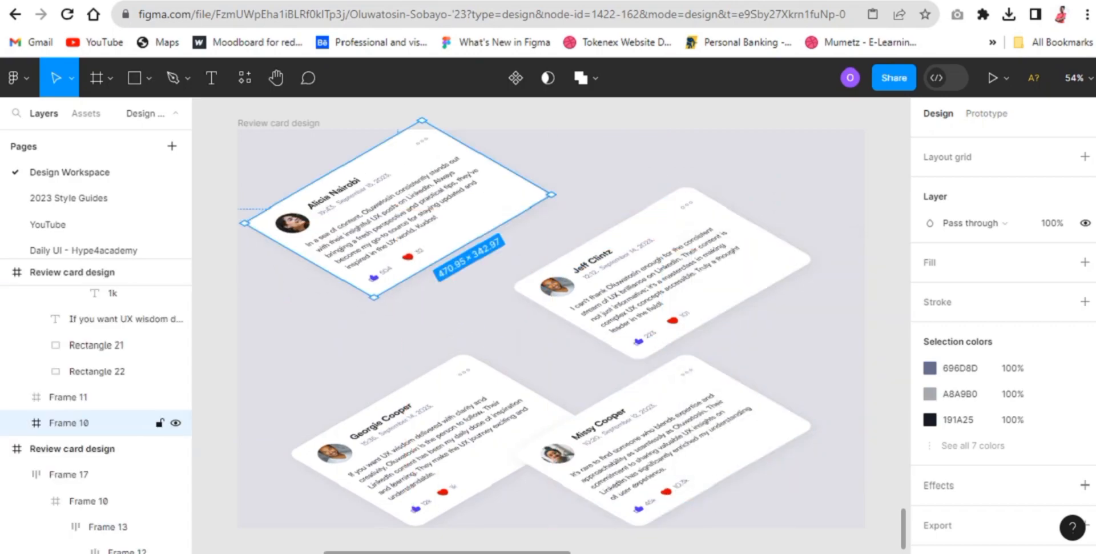
left_click_drag(440, 440, 386, 396)
left_click_drag(662, 273, 625, 279)
left_click_drag(662, 440, 716, 436)
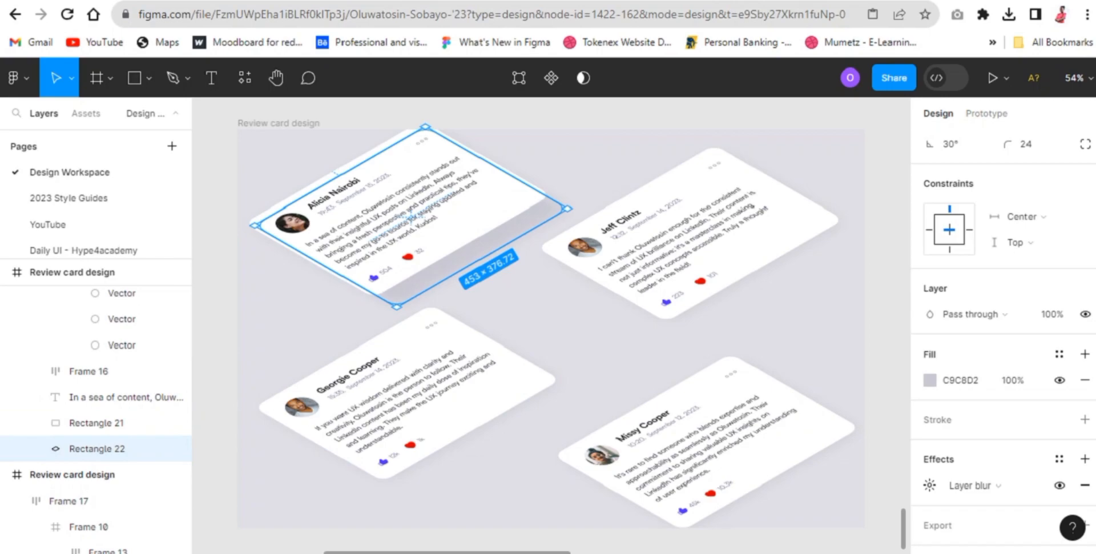
left_click_drag(482, 258, 469, 251)
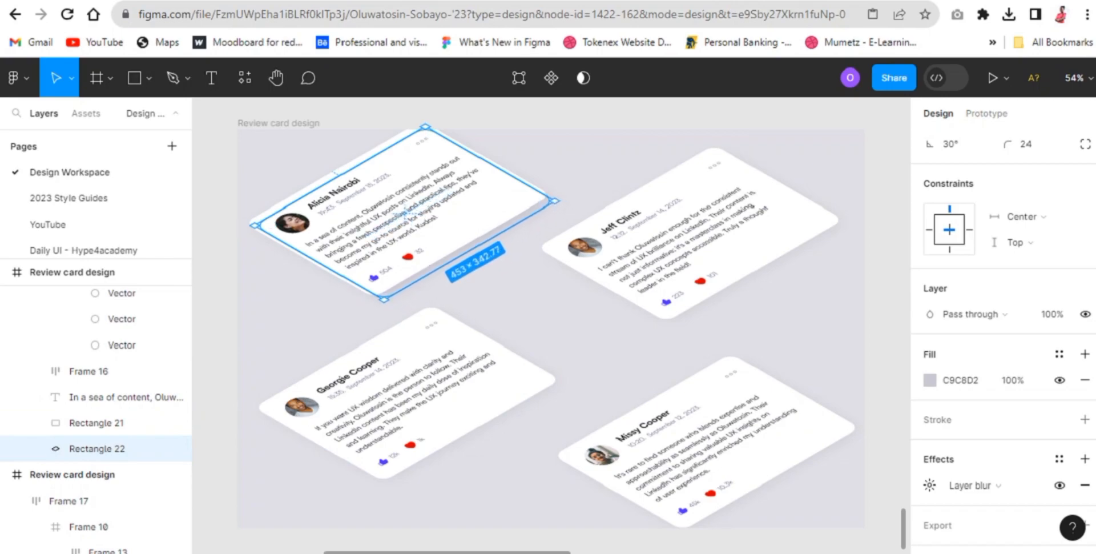
key("Escape")
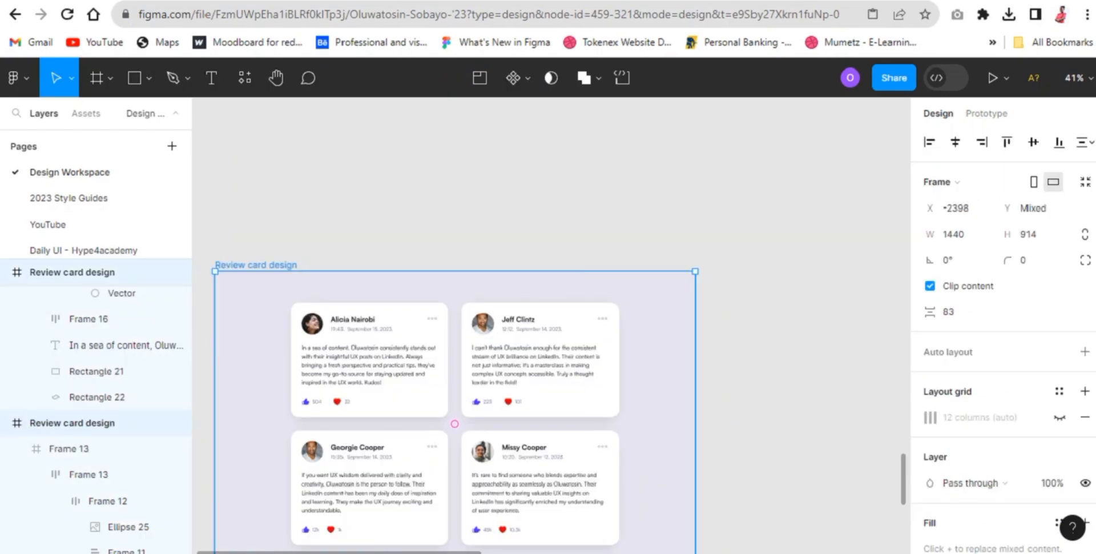
- Rename the flat two-by-two card frame as Review card design 1 and open the isometric frame's name for editing
scroll(455, 326, "down", 5)
scroll(455, 325, "down", 3)
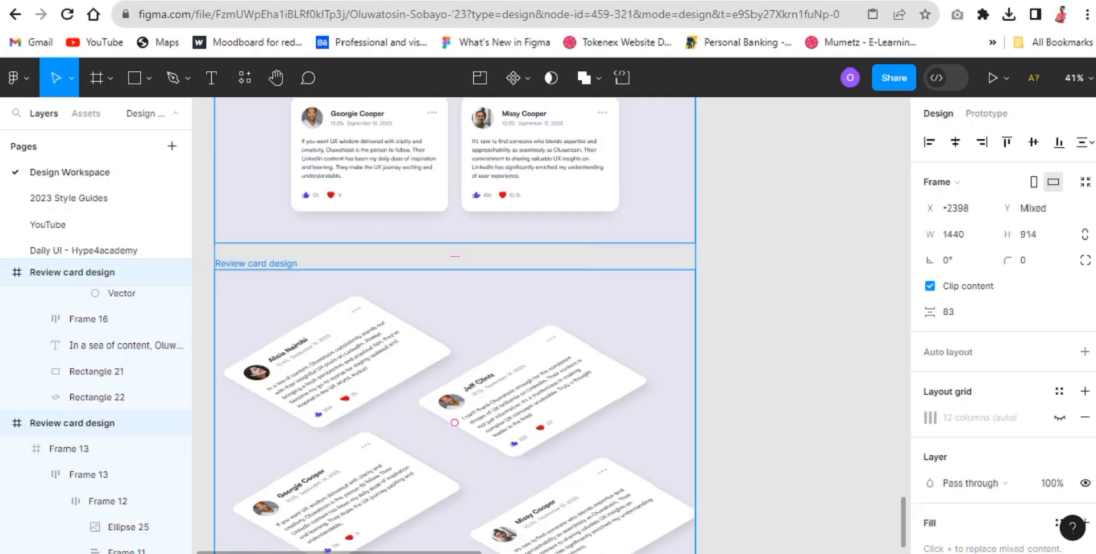
scroll(365, 434, "up", 4)
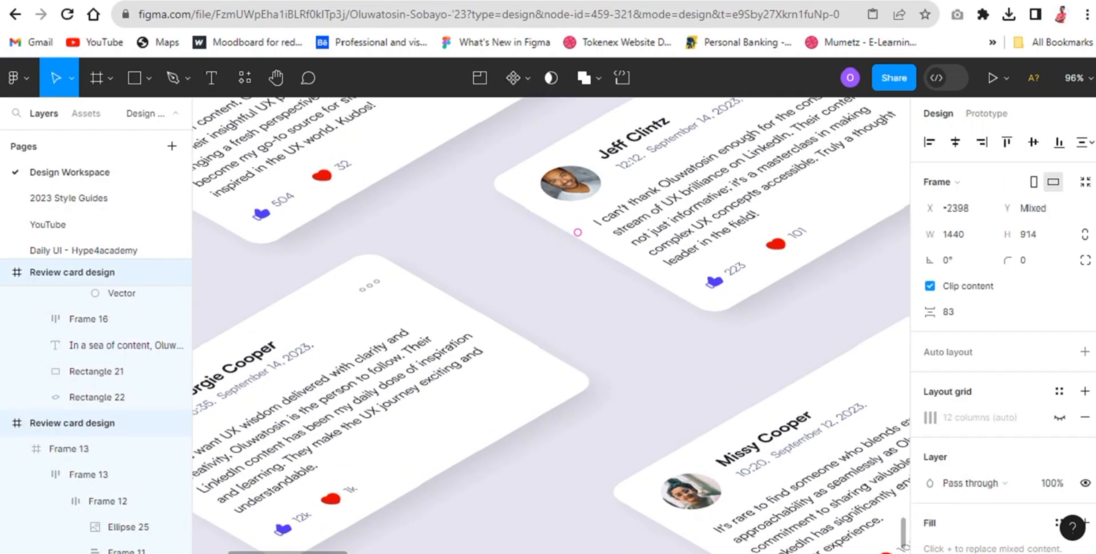
scroll(361, 447, "down", 3)
scroll(476, 332, "down", 2)
scroll(479, 328, "up", 6)
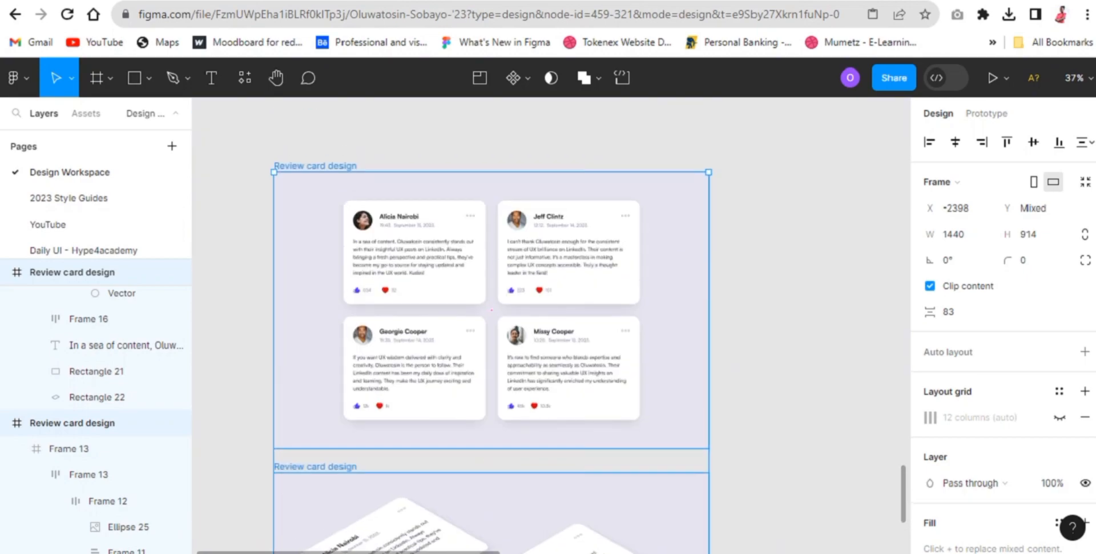
key("Escape")
left_click(315, 165)
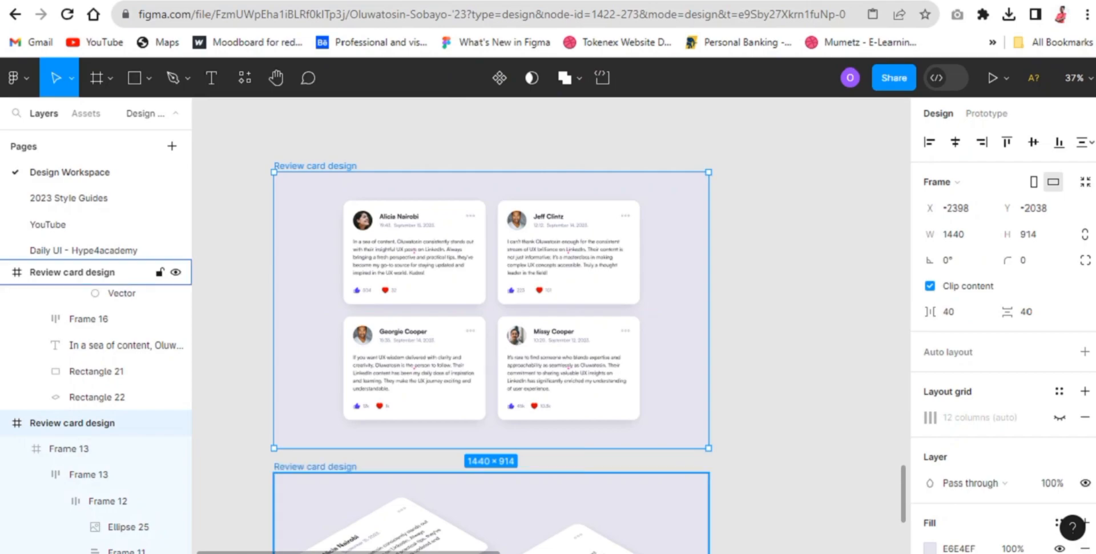
double_click(315, 165)
left_click(357, 165)
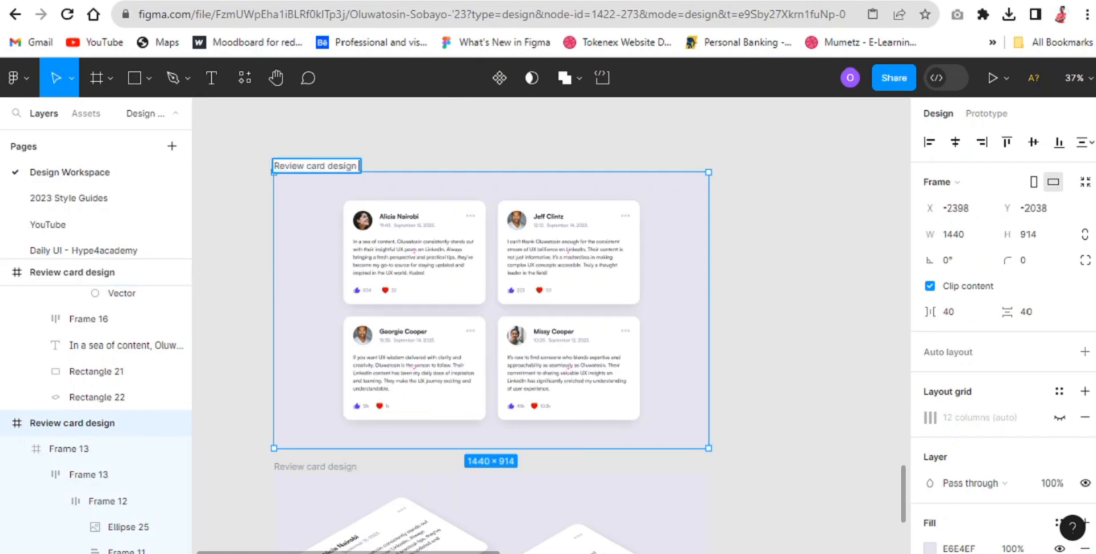
double_click(315, 466)
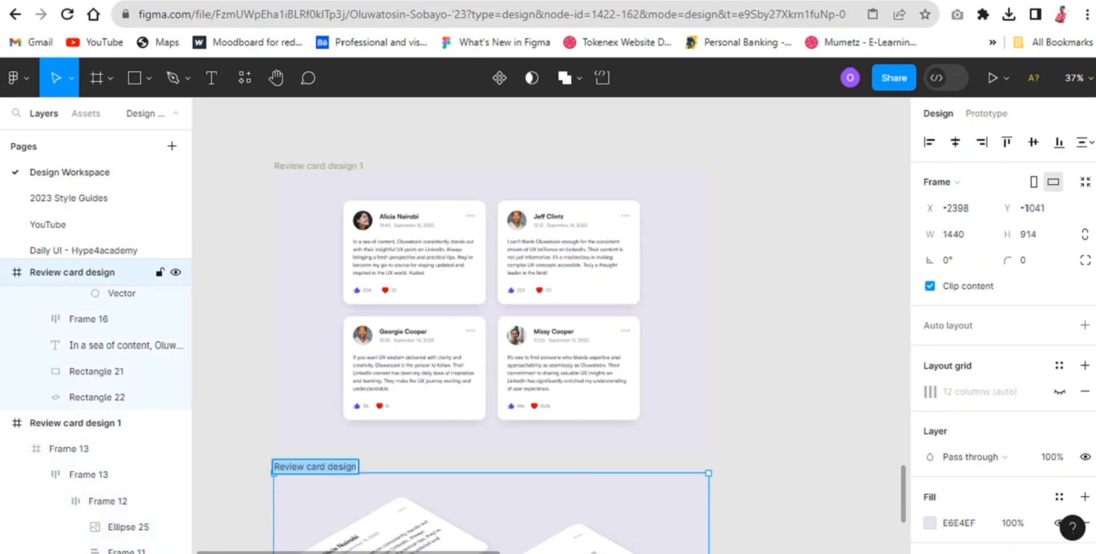
left_click(357, 466)
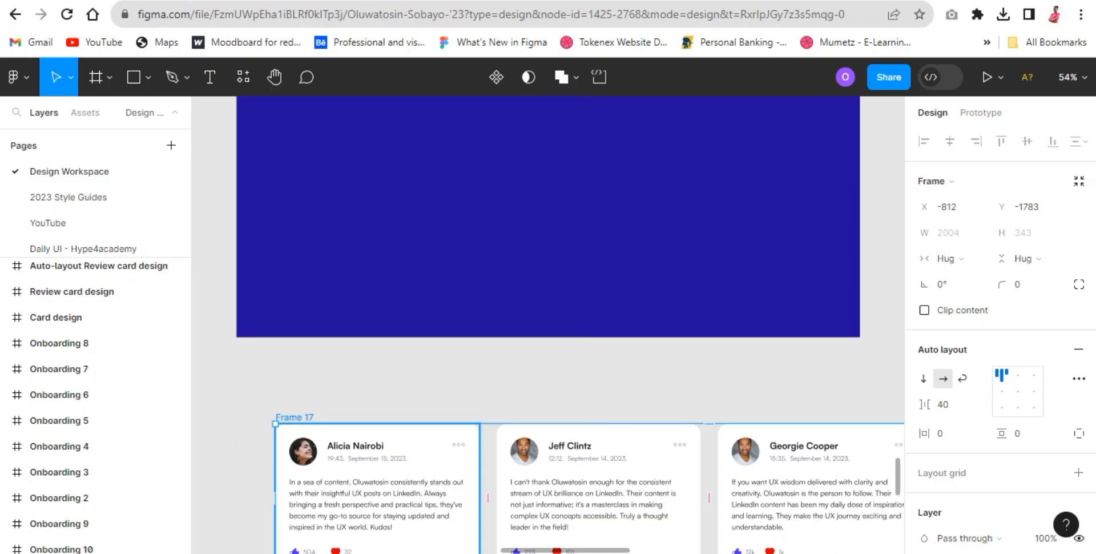
- Copy the first card's header row with avatar, name and date into the blue Auto-layout Review card design frame and centre it horizontally
scroll(548, 343, "down", 2)
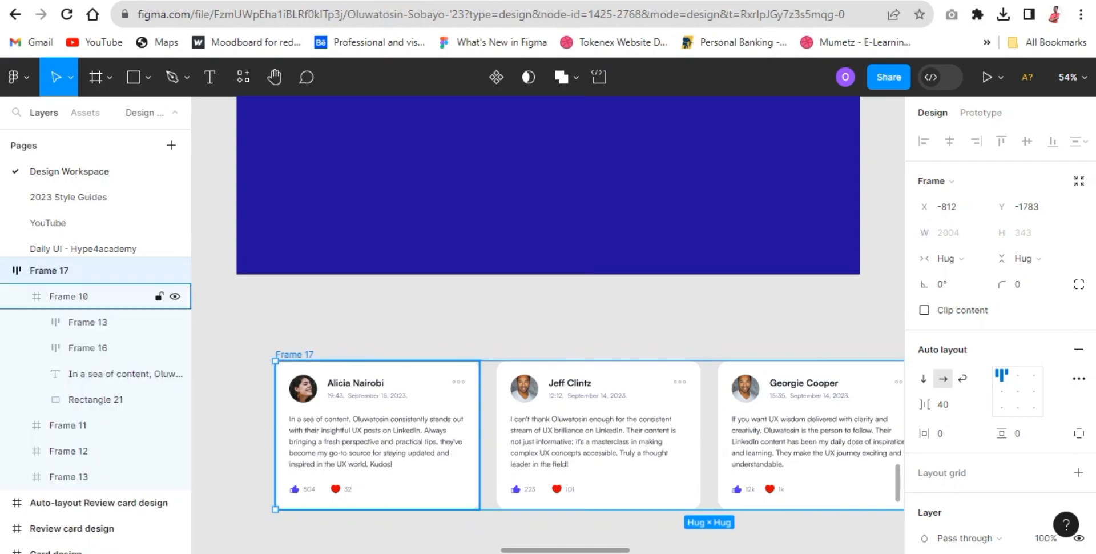
triple_click(424, 388)
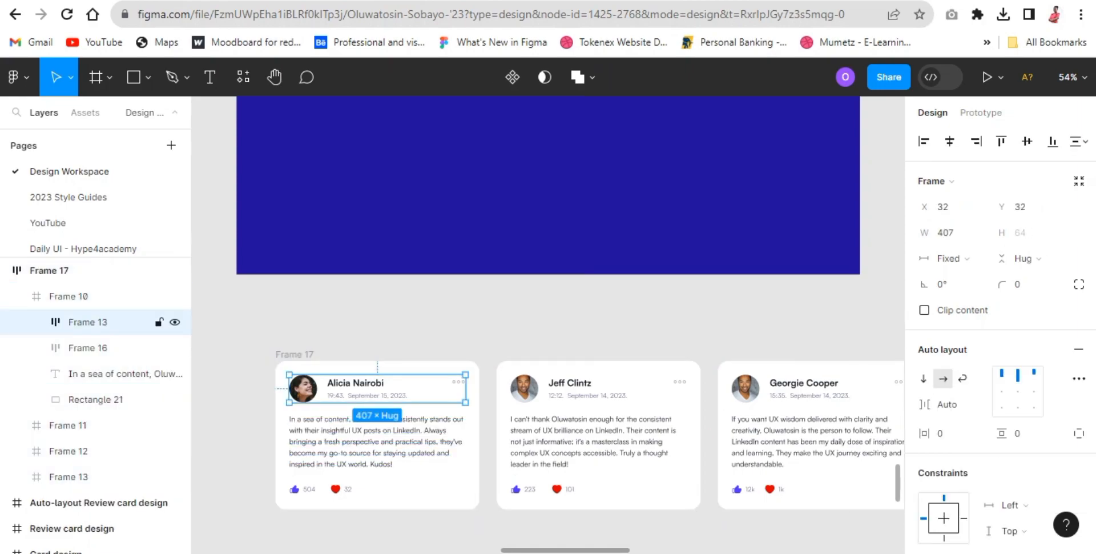
left_click_drag(365, 388, 448, 140)
scroll(548, 324, "up", 2)
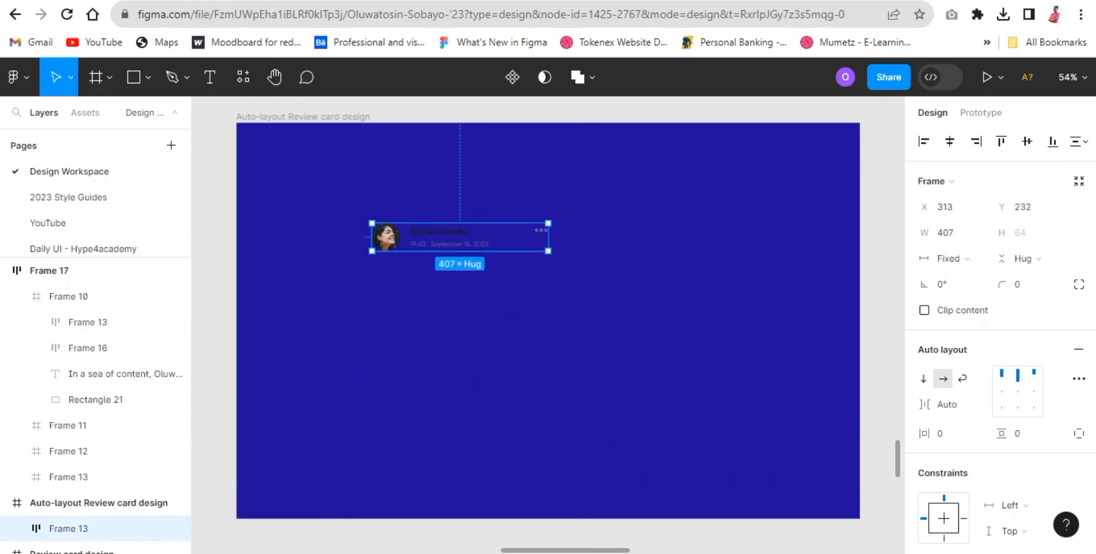
left_click_drag(460, 237, 558, 230)
left_click(950, 141)
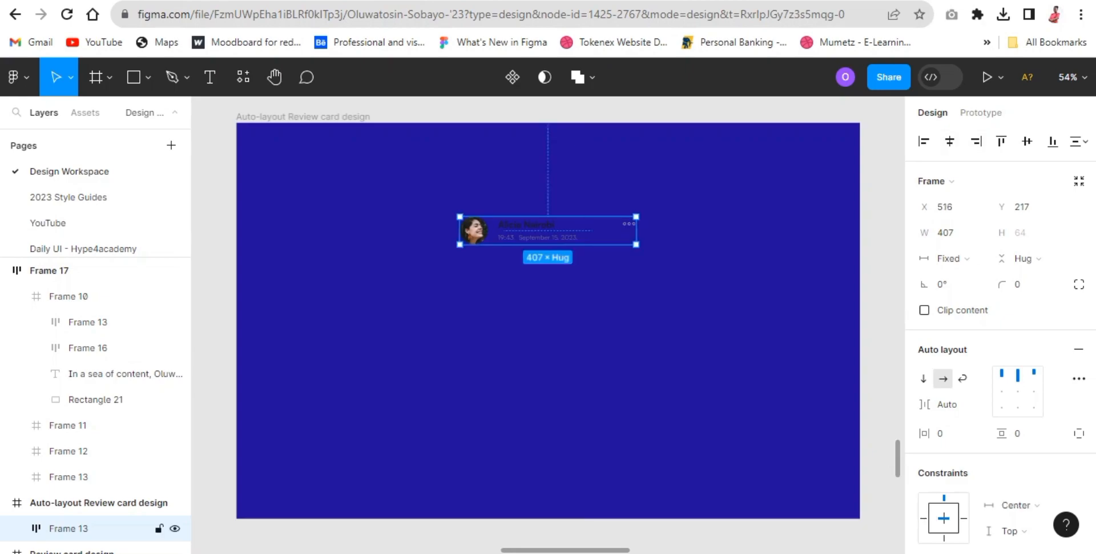
- Copy the first card's review text into the blue Auto-layout Review card design frame, placing it 32 below the header row
scroll(571, 400, "down", 5)
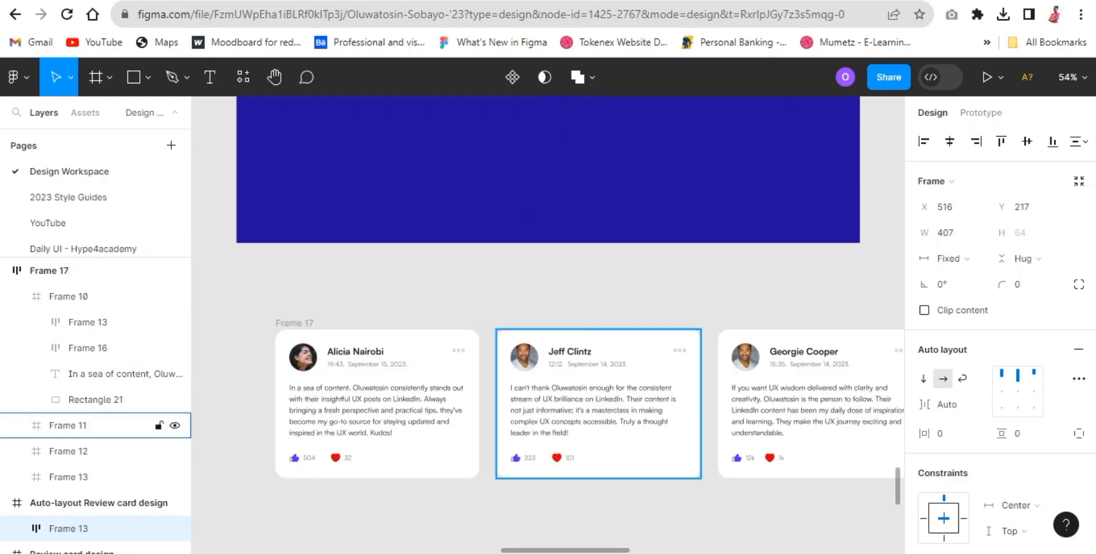
scroll(571, 399, "up", 8)
scroll(549, 326, "down", 2)
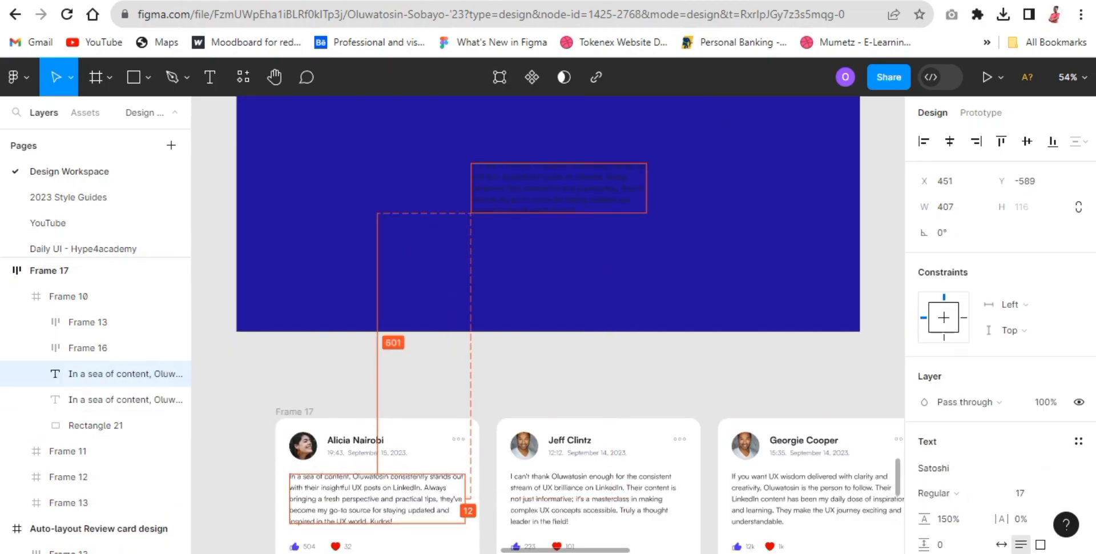
left_click_drag(558, 189, 603, 173)
scroll(603, 173, "up", 5)
scroll(603, 337, "up", 1)
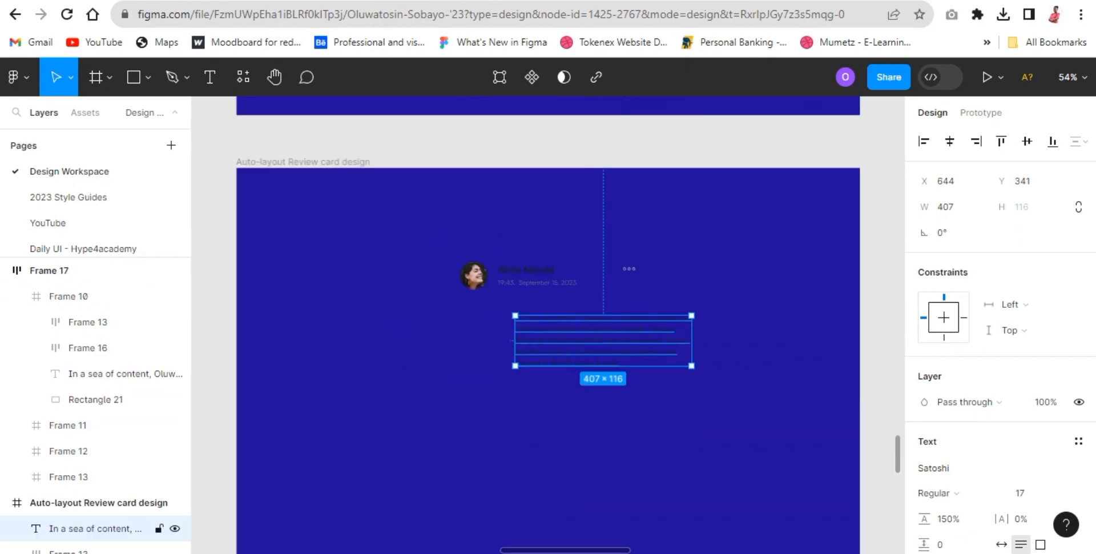
left_click_drag(603, 341, 547, 334)
left_click(547, 276, "shift")
left_click(950, 310)
type("32")
left_click(685, 400)
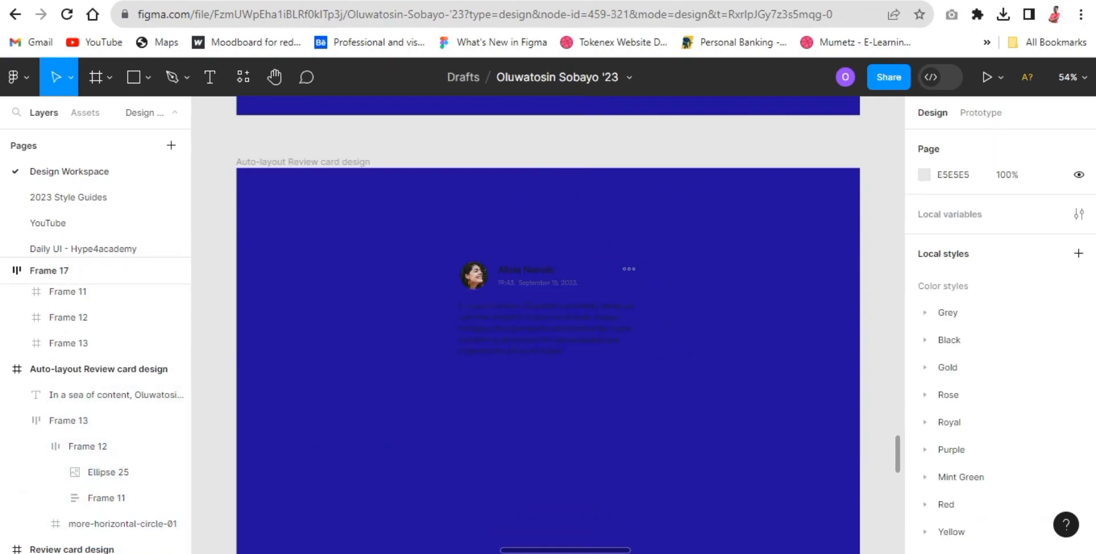
- Copy the first card's likes-and-hearts row into the blue frame, left-align it with the review text and set their spacing to 40
scroll(598, 434, "down", 5)
double_click(323, 516)
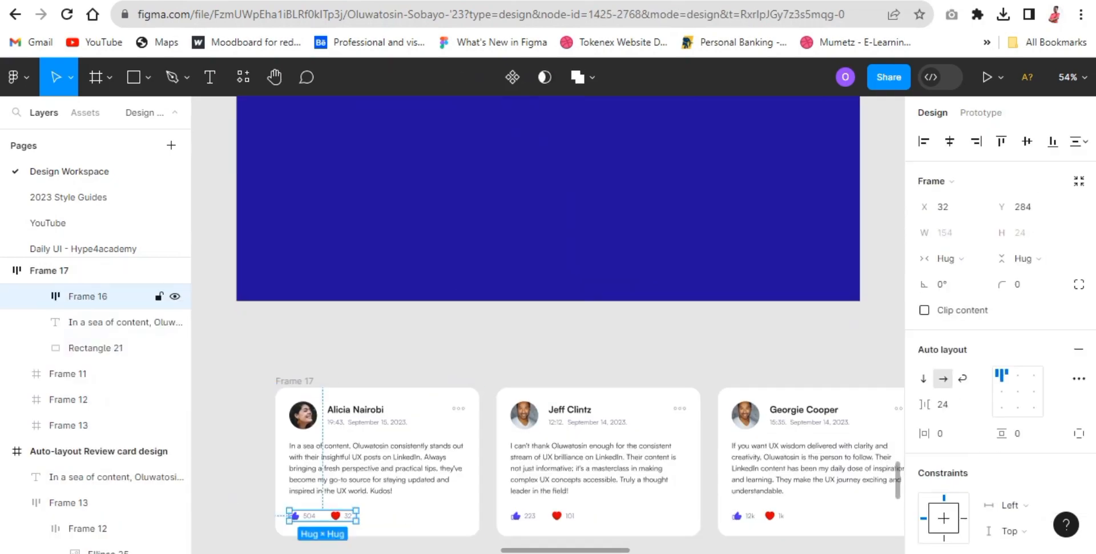
left_click_drag(323, 516, 494, 311)
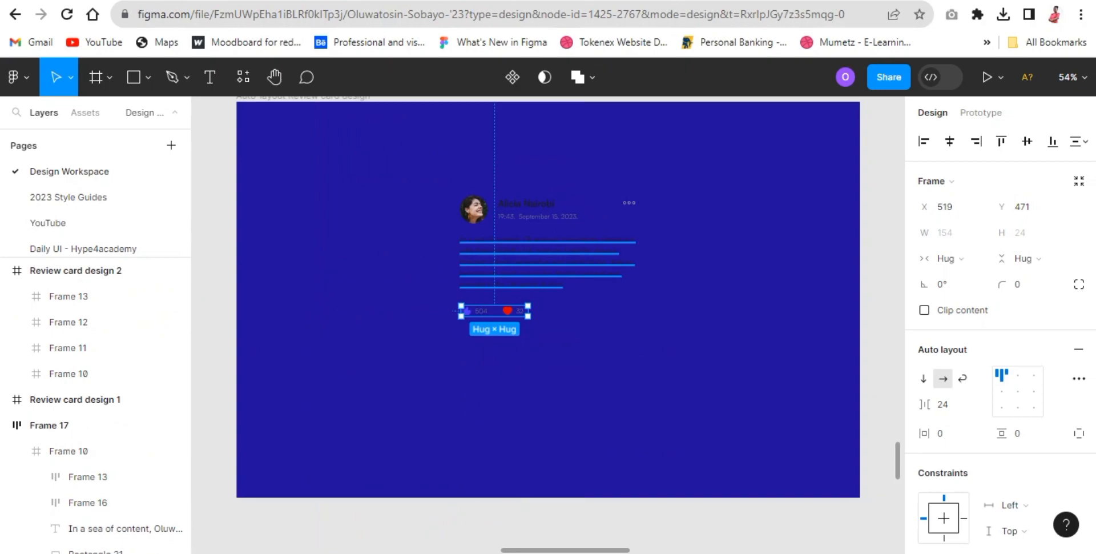
left_click(547, 262, "shift")
left_click(924, 141)
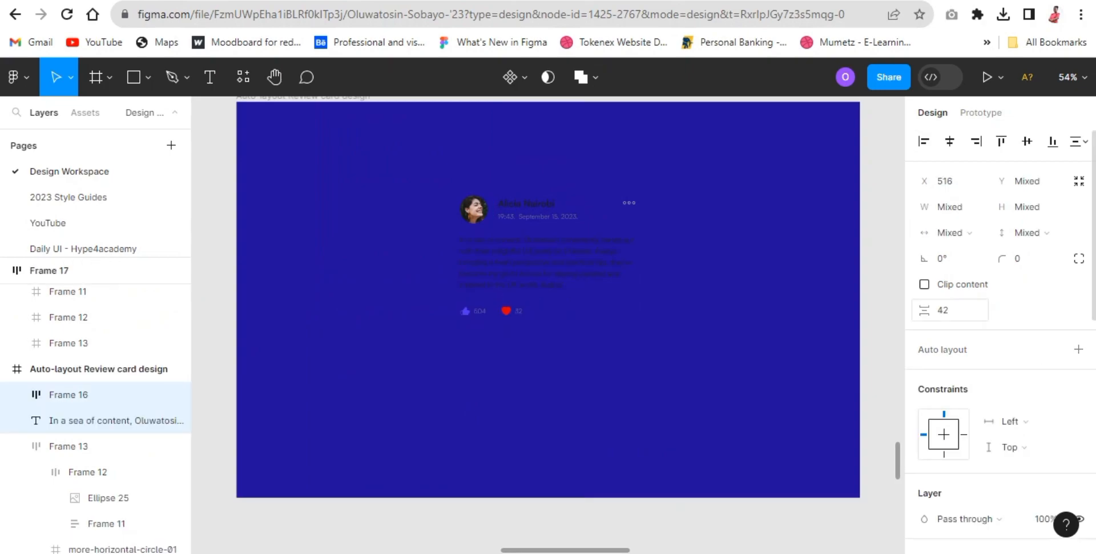
left_click(950, 310)
type("40")
key("Return")
key("Escape")
- Wrap the header row and review text in an auto layout, and nest it with the reactions row in an outer auto layout
left_click(68, 446)
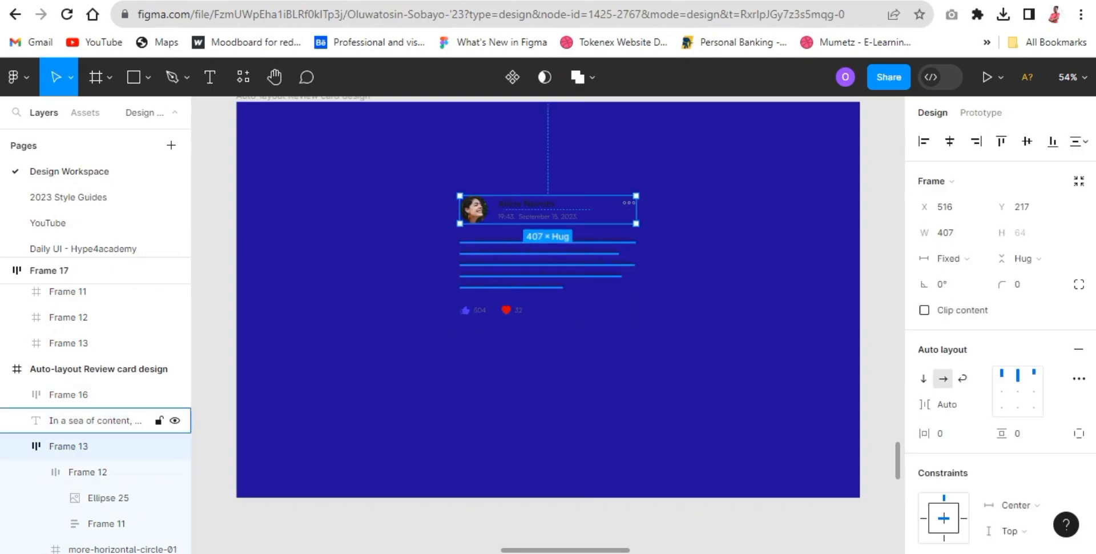
left_click(95, 420, "shift")
key("shift+a")
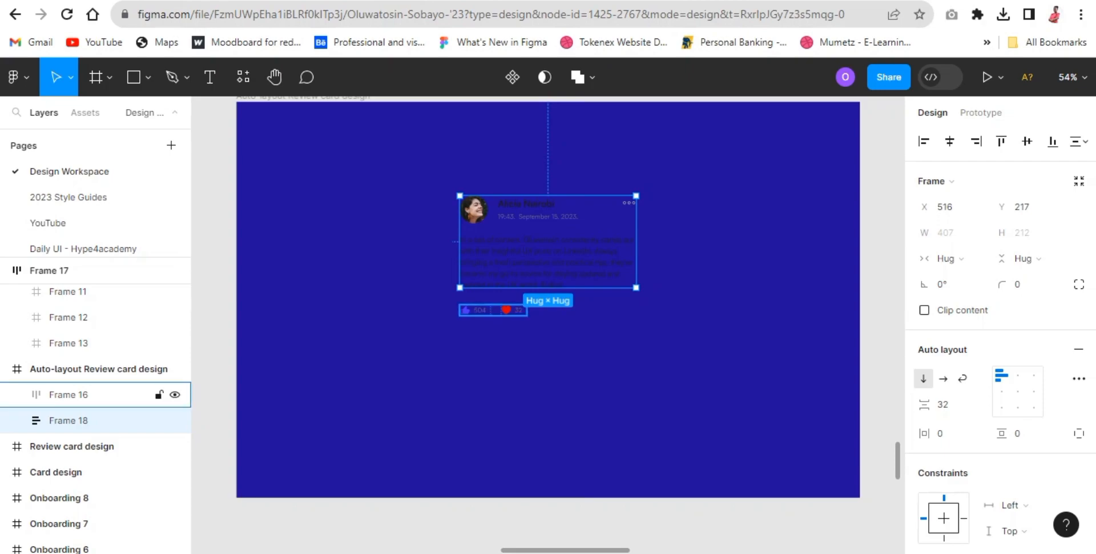
left_click(69, 394, "shift")
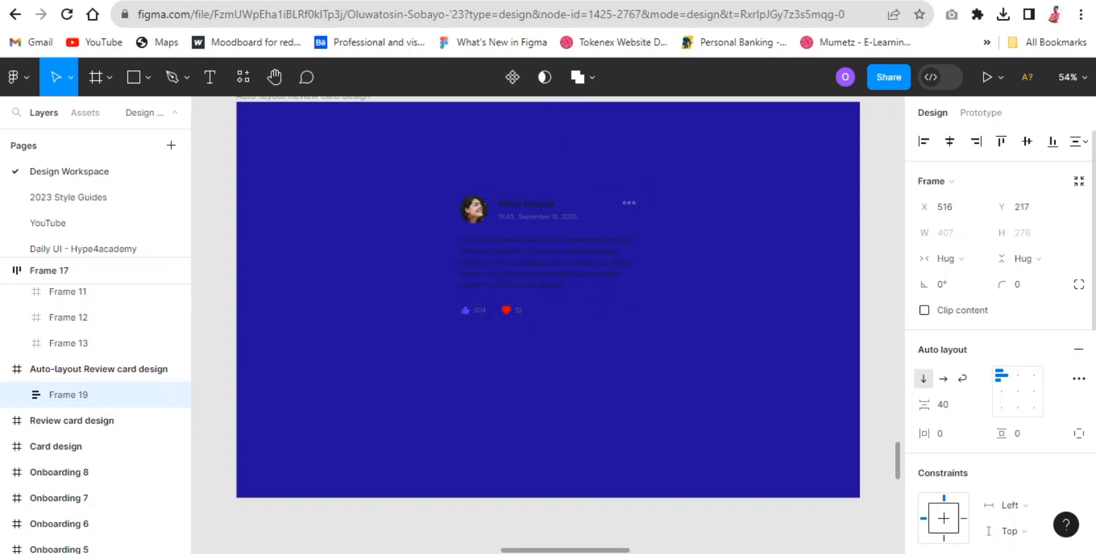
key("shift+a")
- Set the outer auto-layout frame's horizontal and vertical padding to 32
left_click(948, 433)
type("32")
key("Tab")
type("3")
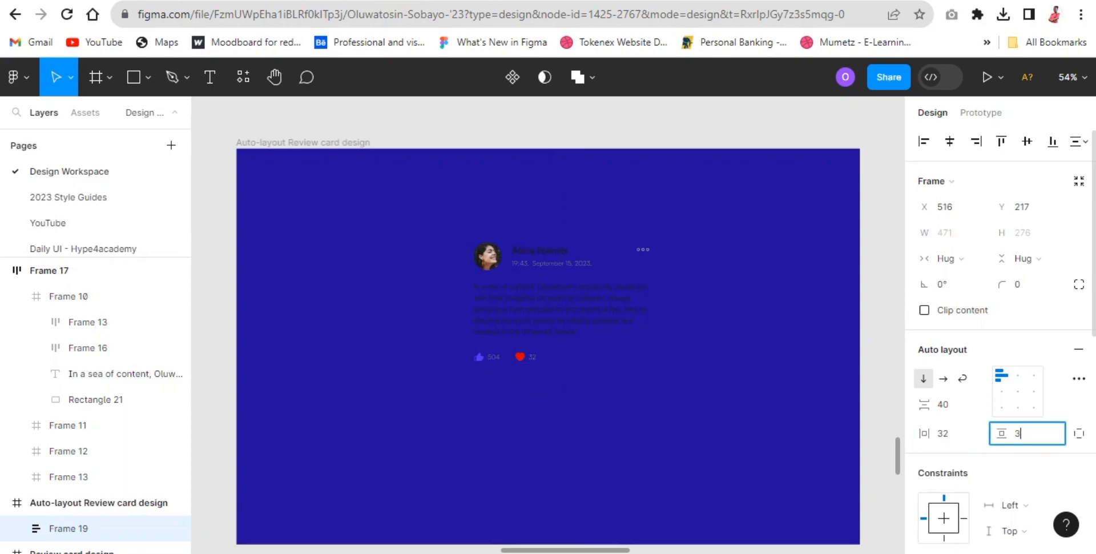
type("2")
key("Escape")
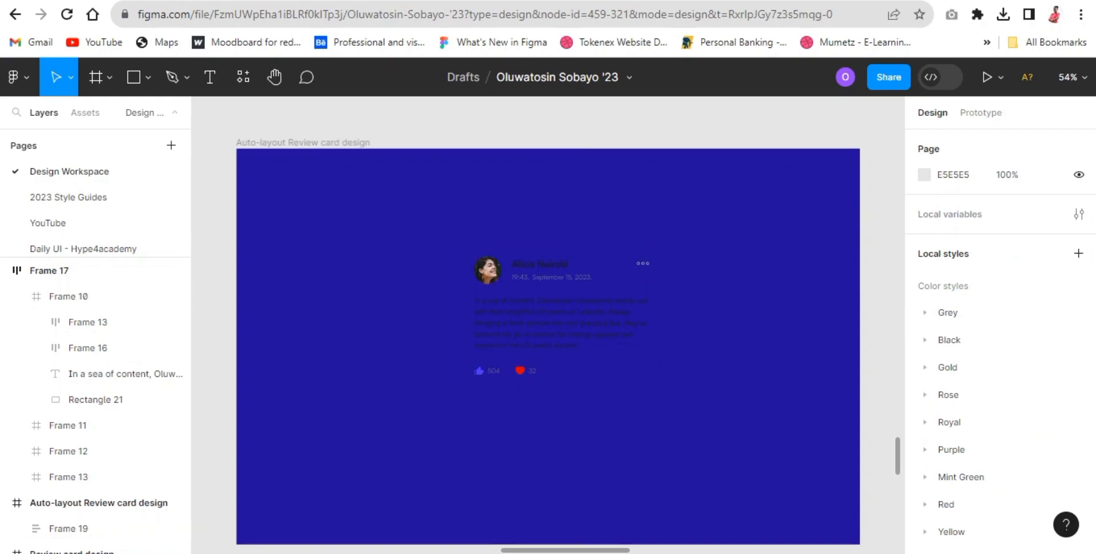
- Add a white FFFFFF fill to the auto-layout card frame
scroll(1001, 394, "down", 6)
left_click(562, 315)
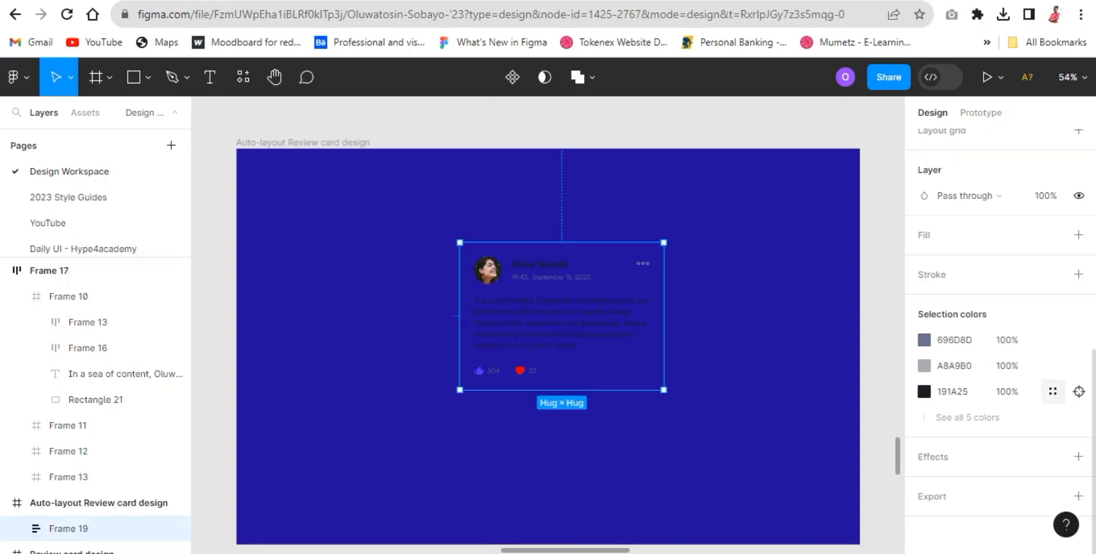
left_click(1078, 235)
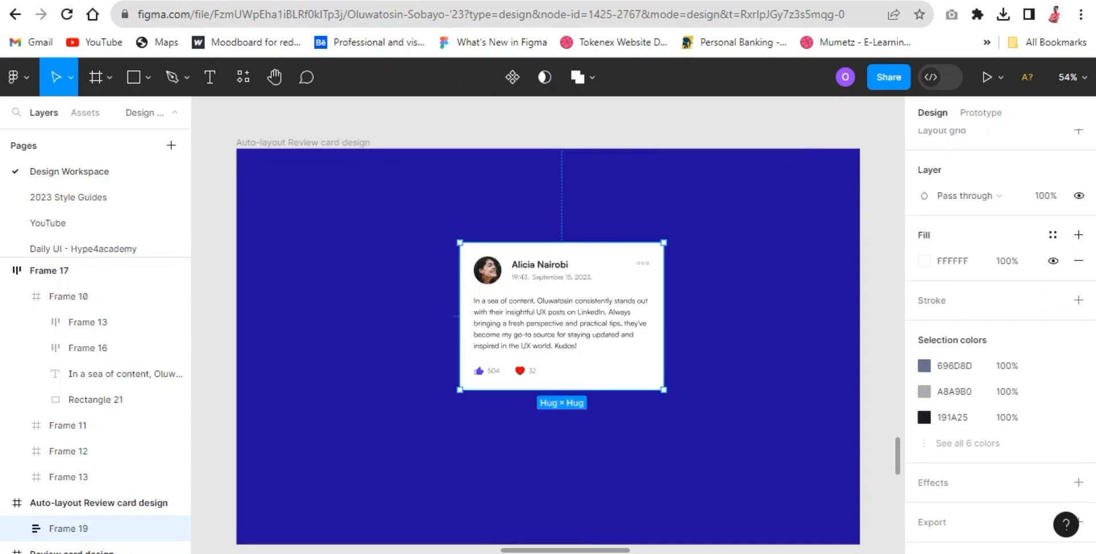
scroll(548, 320, "down", 5)
scroll(548, 320, "up", 5)
scroll(1001, 331, "up", 5)
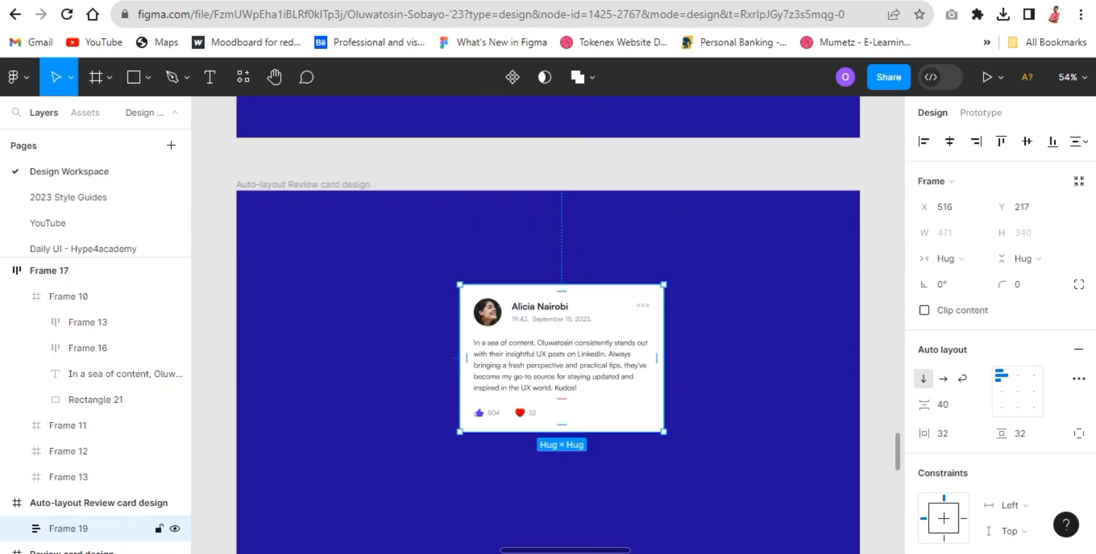
- Check the corner radius of the original card's background rectangle and set the auto-layout card's corner radius to 24
scroll(548, 325, "down", 5)
left_click(376, 388)
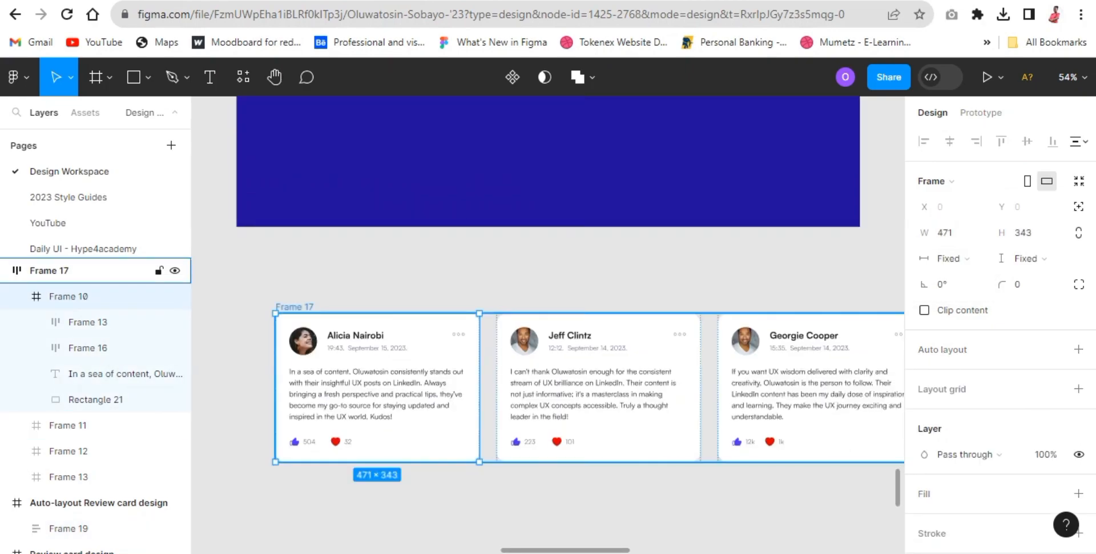
left_click(88, 322)
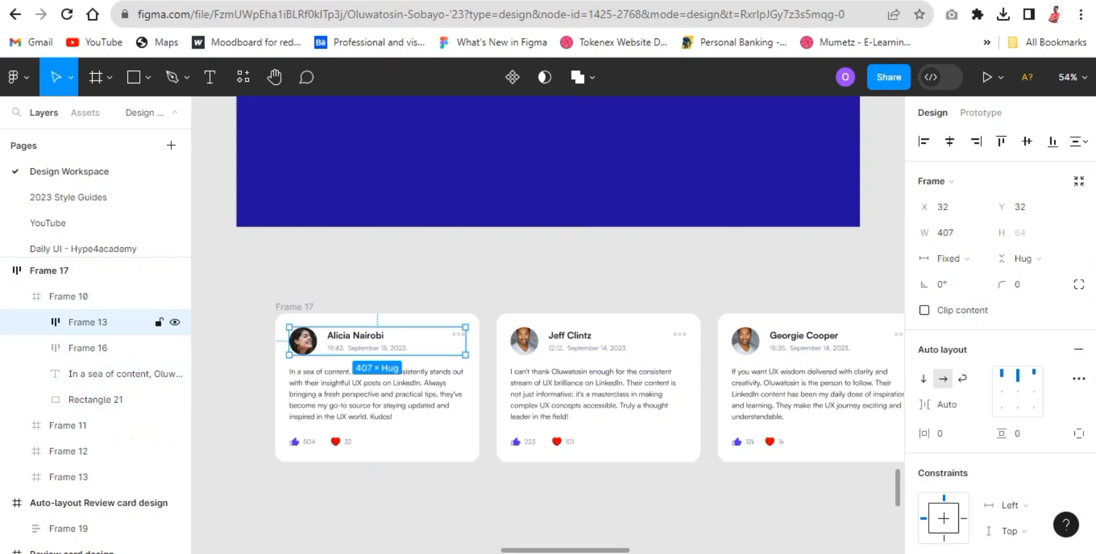
left_click(68, 296)
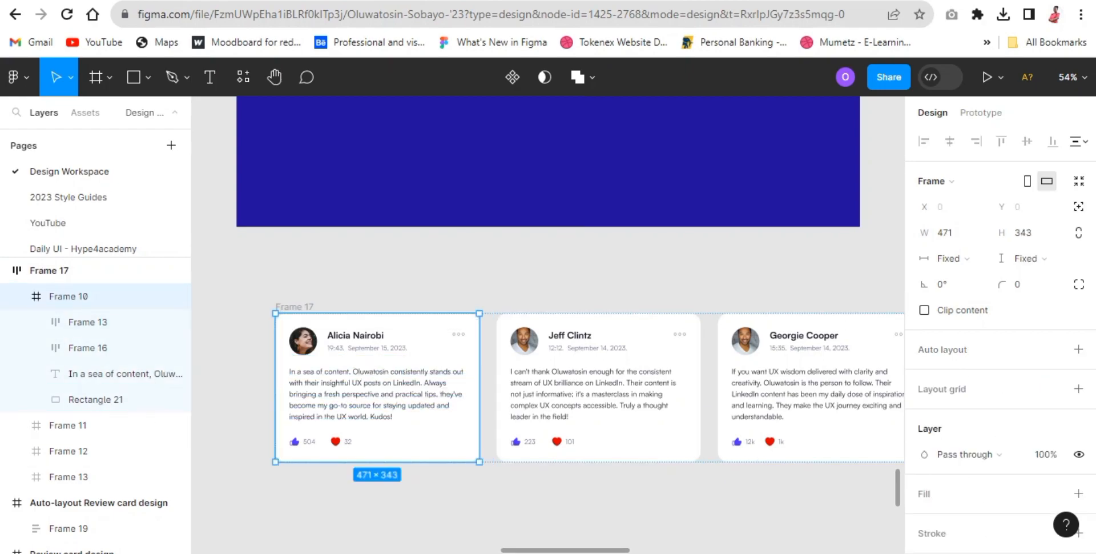
left_click(95, 399)
scroll(563, 388, "up", 7)
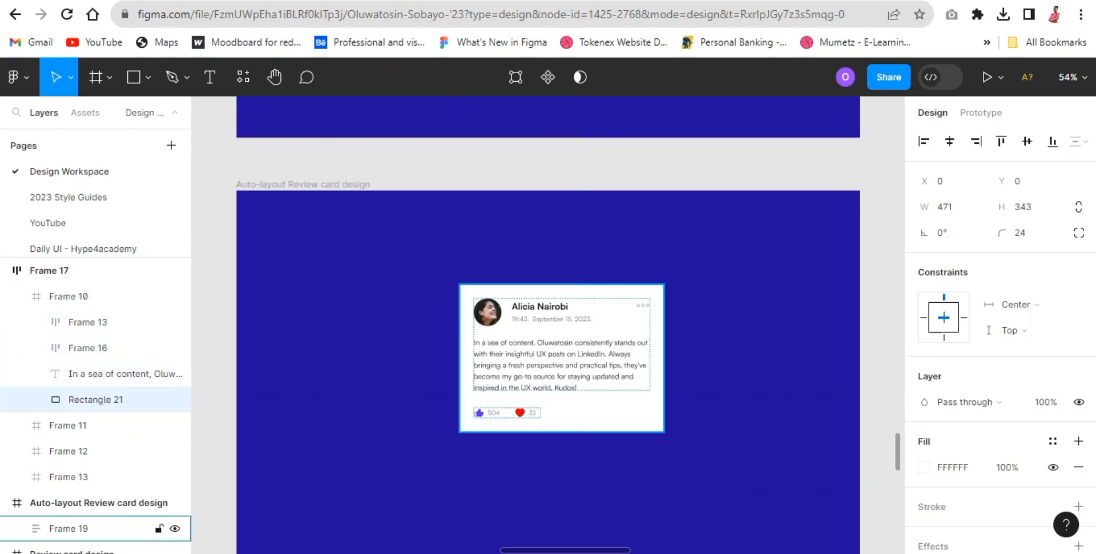
left_click(562, 342)
left_click(1027, 284)
key("Return")
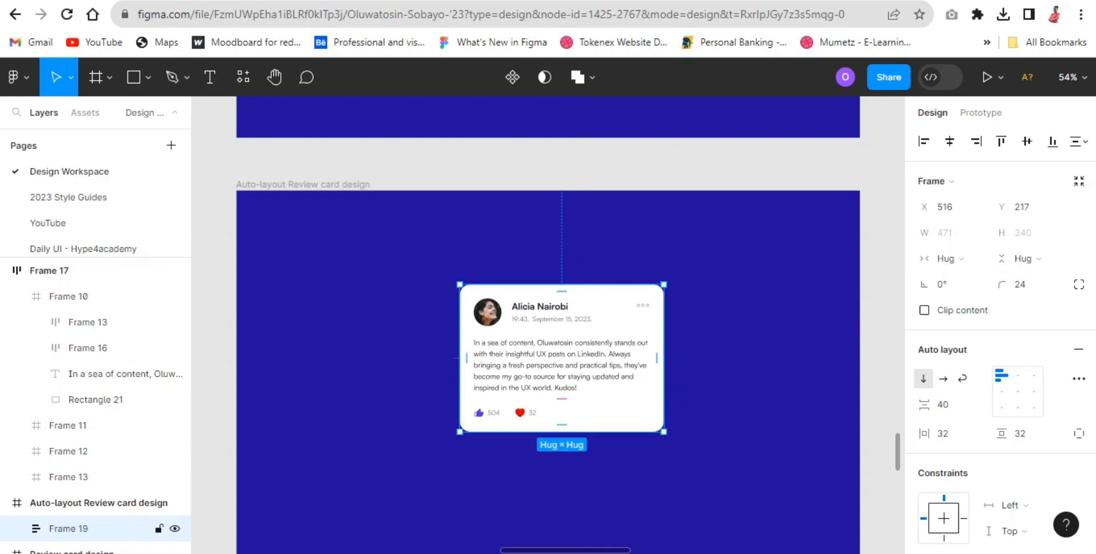
- Duplicate the auto-layout card side by side, wrap both copies in an auto layout and open its spacing value for editing
left_click_drag(562, 356, 615, 388)
left_click(393, 388, "shift")
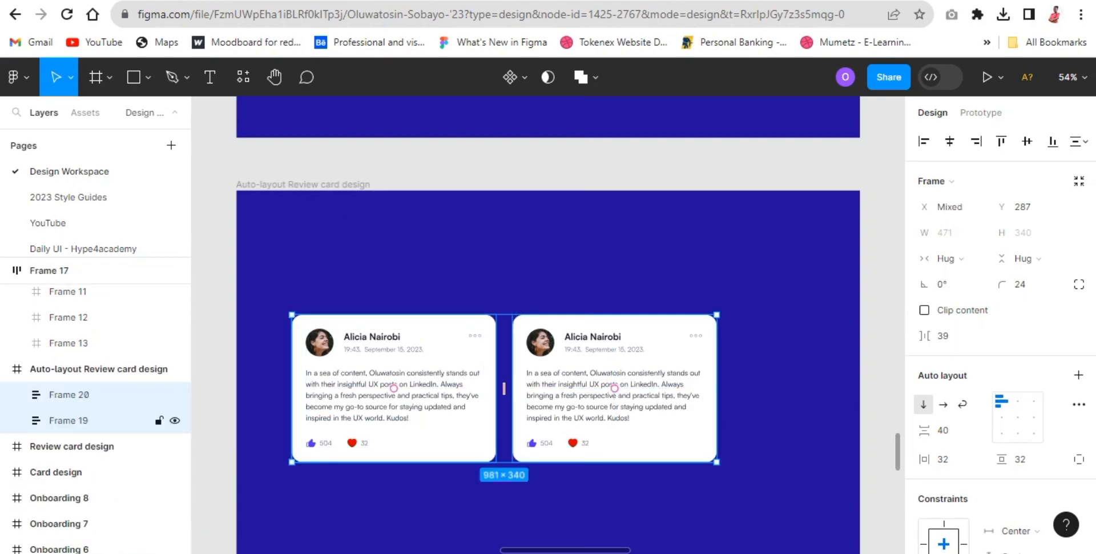
key("shift+a")
left_click(950, 404)
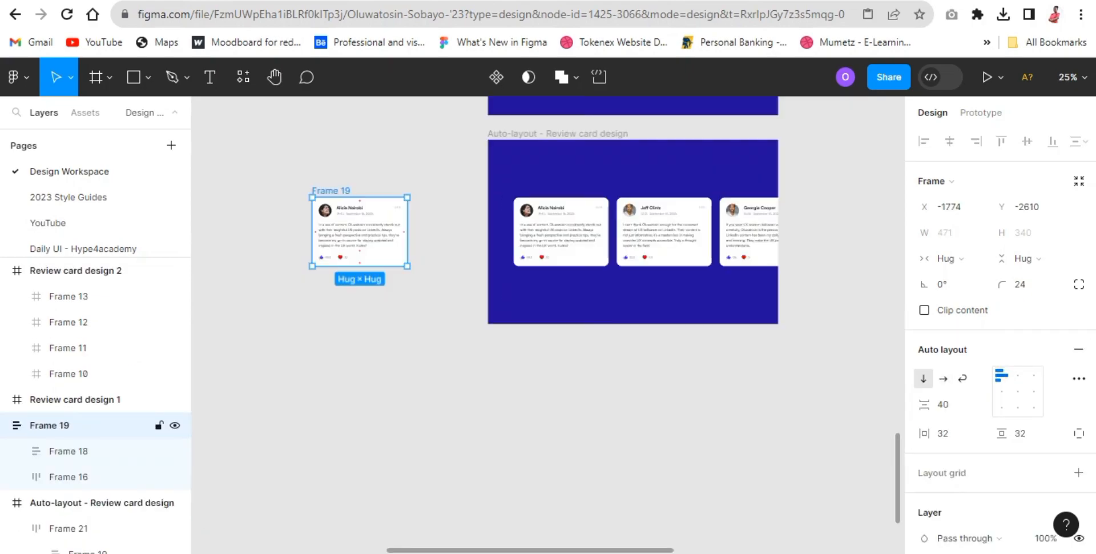
- Paste the grey 384 × 304 rectangle outside the standalone card's auto layout, place it just below the card and group the two
key("ctrl+v")
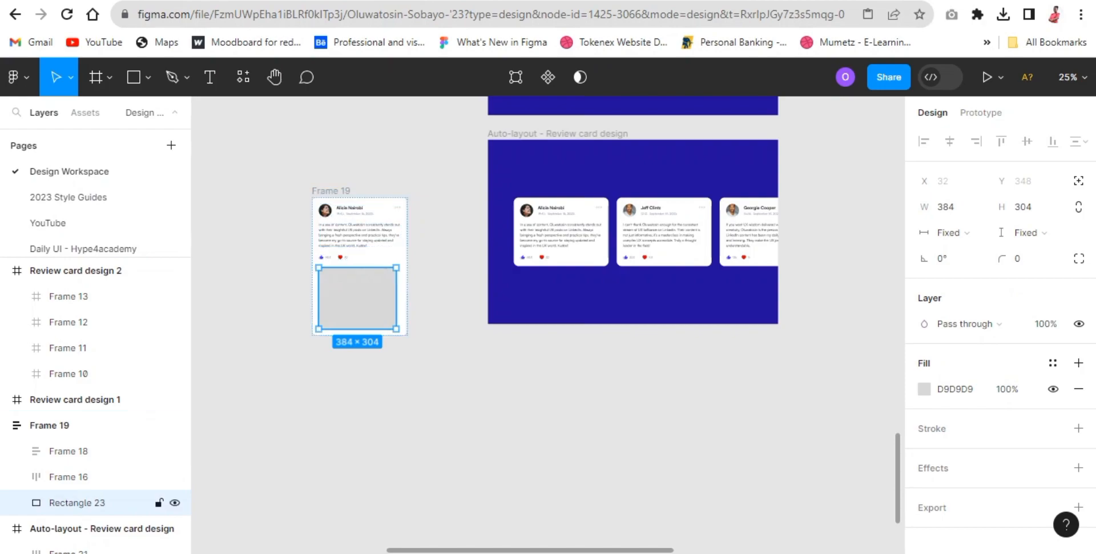
key("Delete")
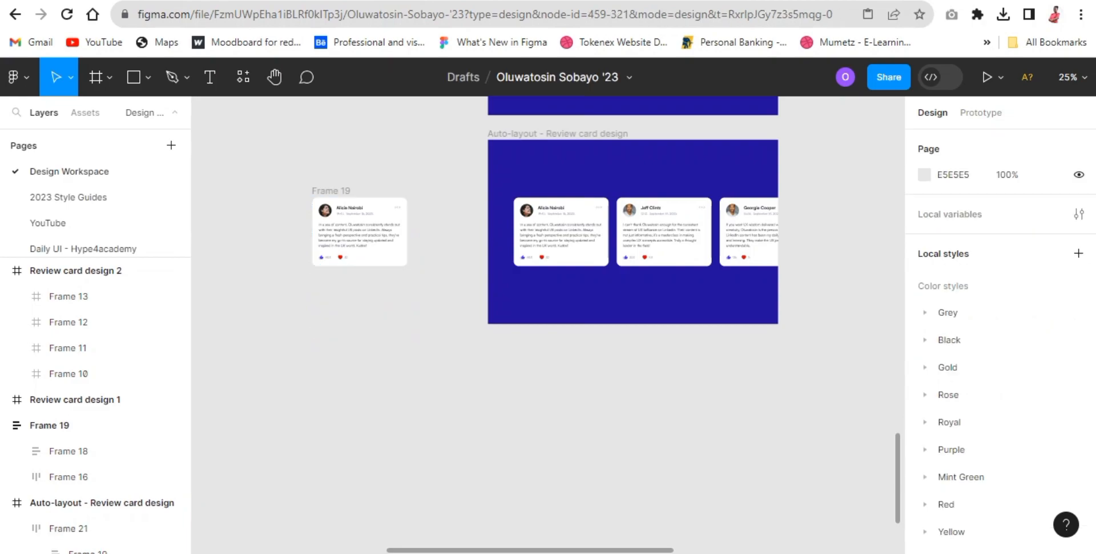
key("ctrl+v")
mouse_move(358, 295)
left_mouse_down()
mouse_move(360, 312)
mouse_move(360, 302)
left_mouse_up()
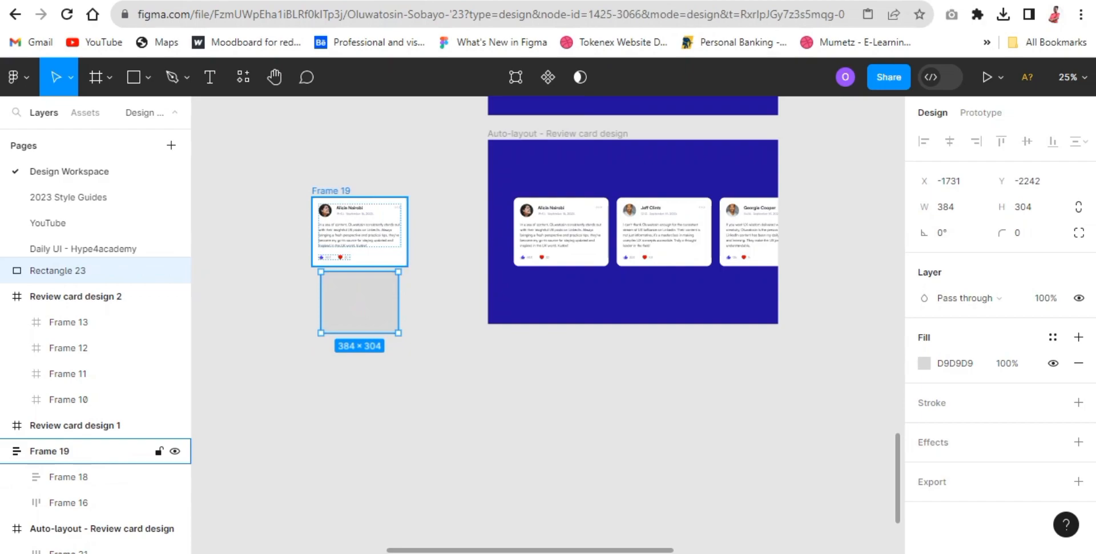
left_click(85, 452, "shift")
key("ctrl+g")
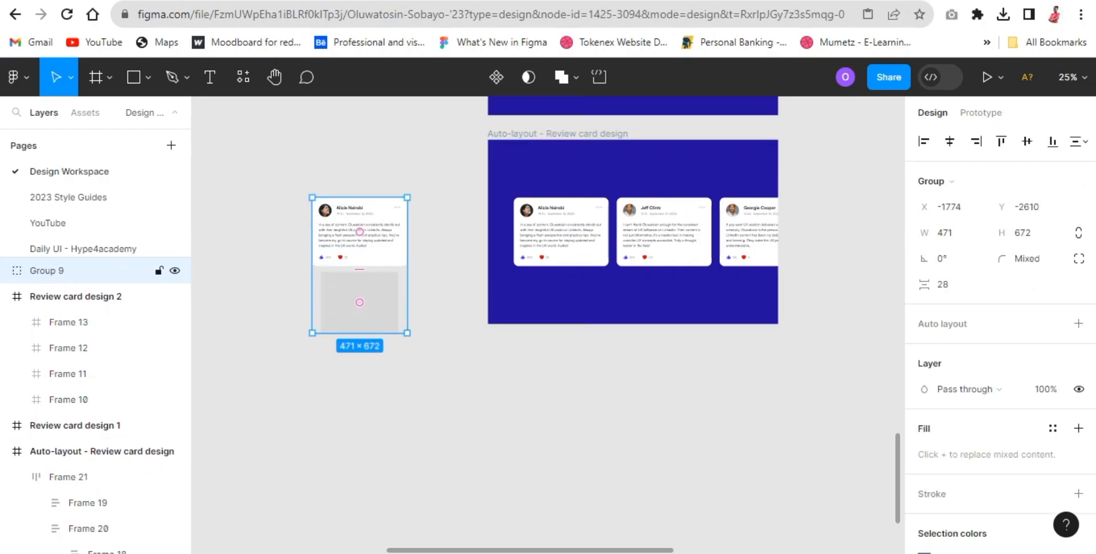
- Align the grey rectangle with the bottom edge of the card inside the group
double_click(359, 302)
mouse_move(360, 302)
left_mouse_down()
mouse_move(356, 261)
mouse_move(360, 302)
left_mouse_up()
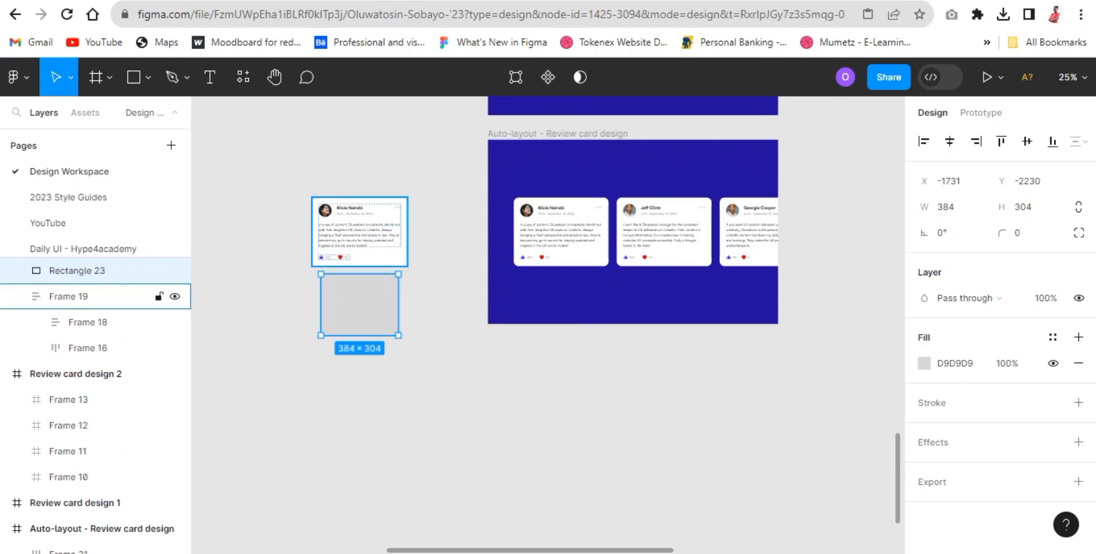
left_click(86, 296, "shift")
left_click(1001, 141)
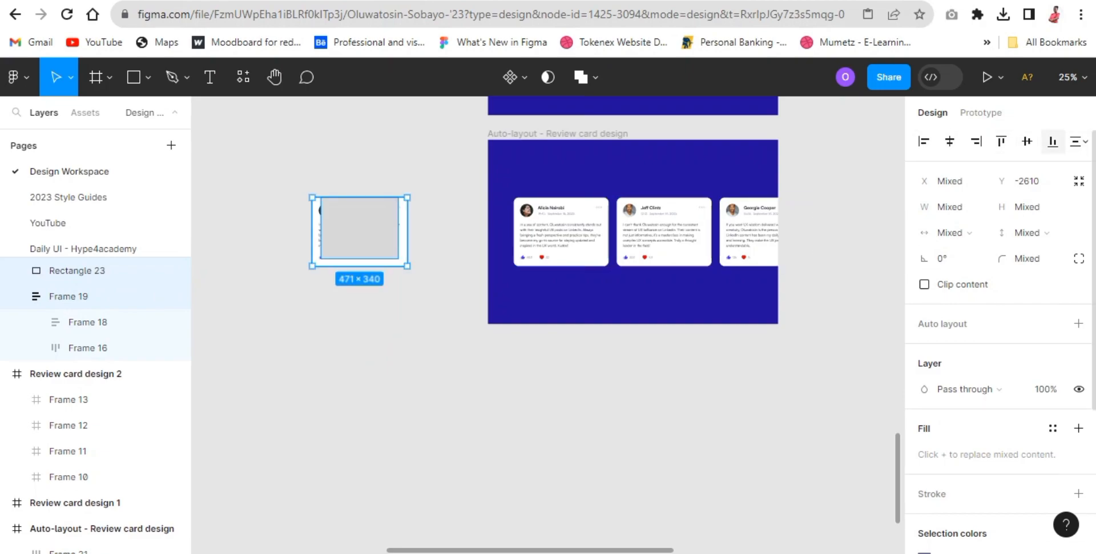
left_click(1052, 141)
- Widen the grey rectangle to about 428 and centre it horizontally on the card
left_click(359, 235)
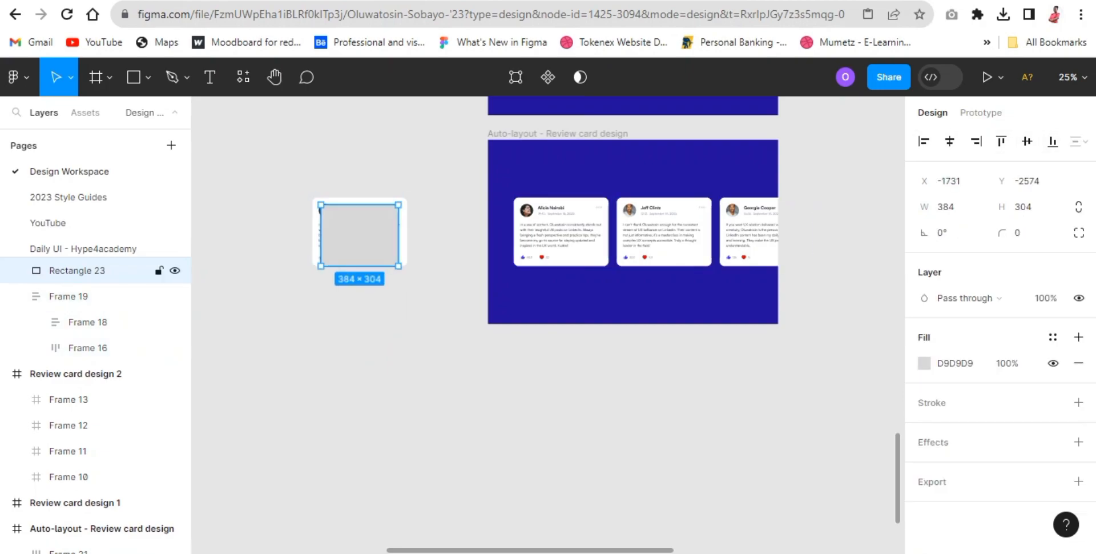
left_click_drag(398, 234, 407, 235)
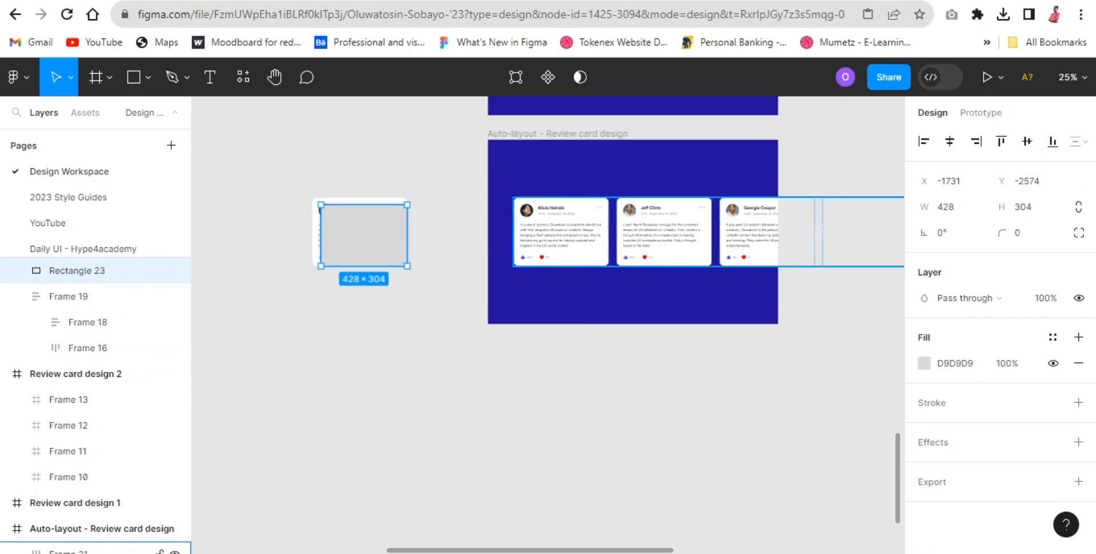
left_click(950, 141)
- Send the grey rectangle behind the card within the group, collapse the card's layers and reselect the rectangle
right_click(374, 223)
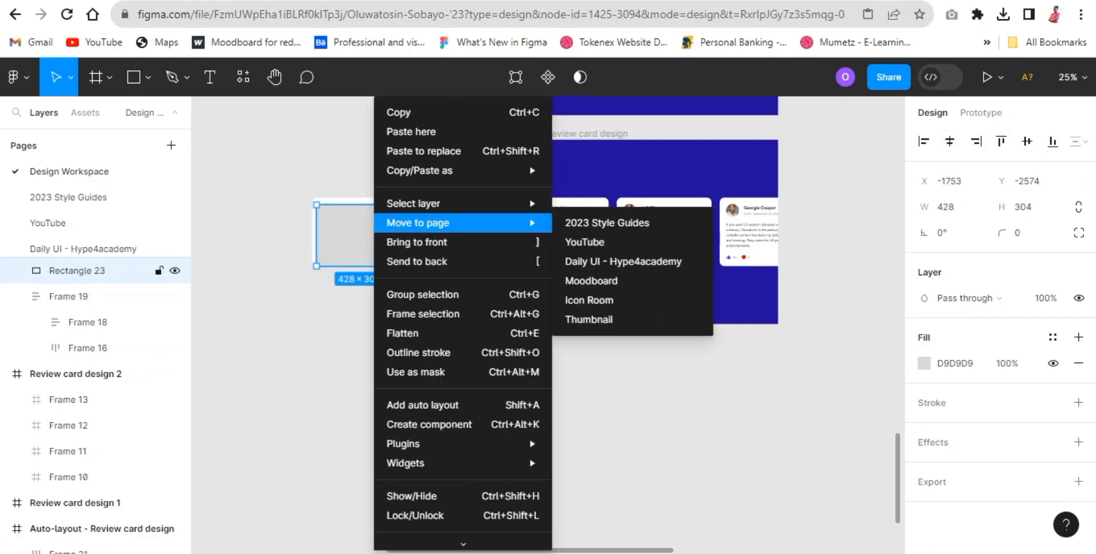
left_click(417, 261)
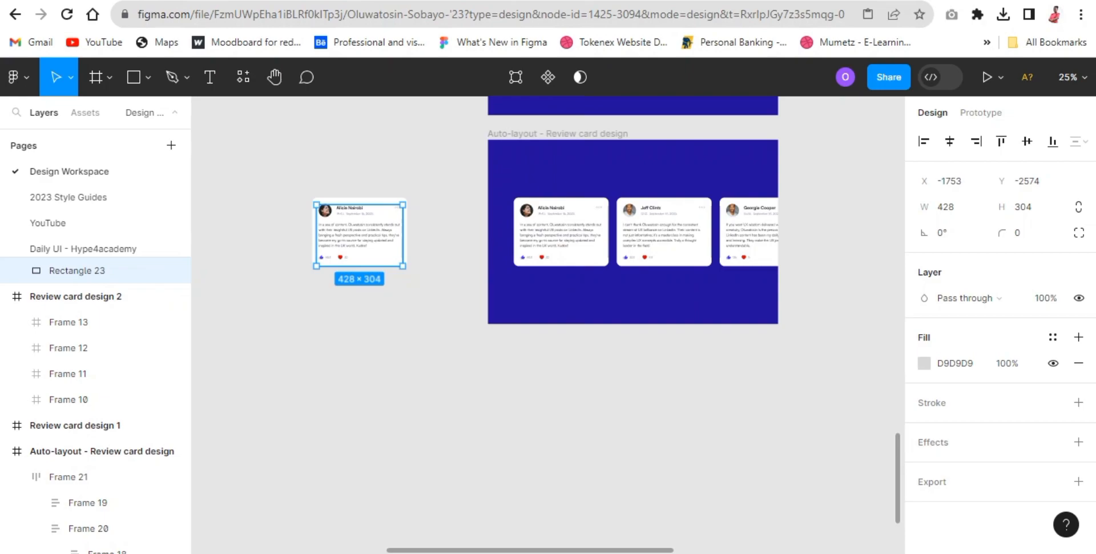
key("Escape")
scroll(96, 321, "up", 2)
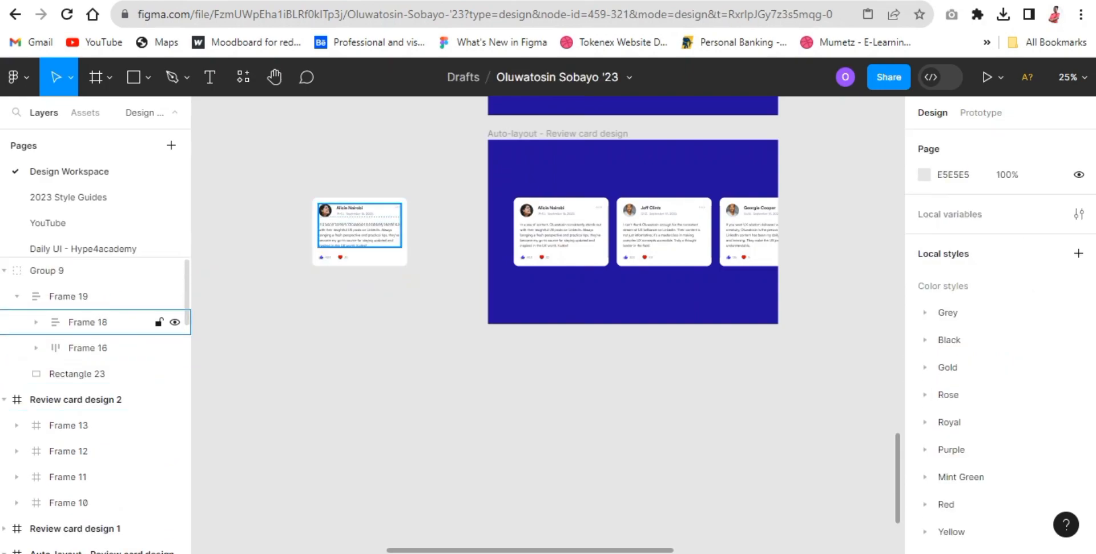
left_click(16, 296)
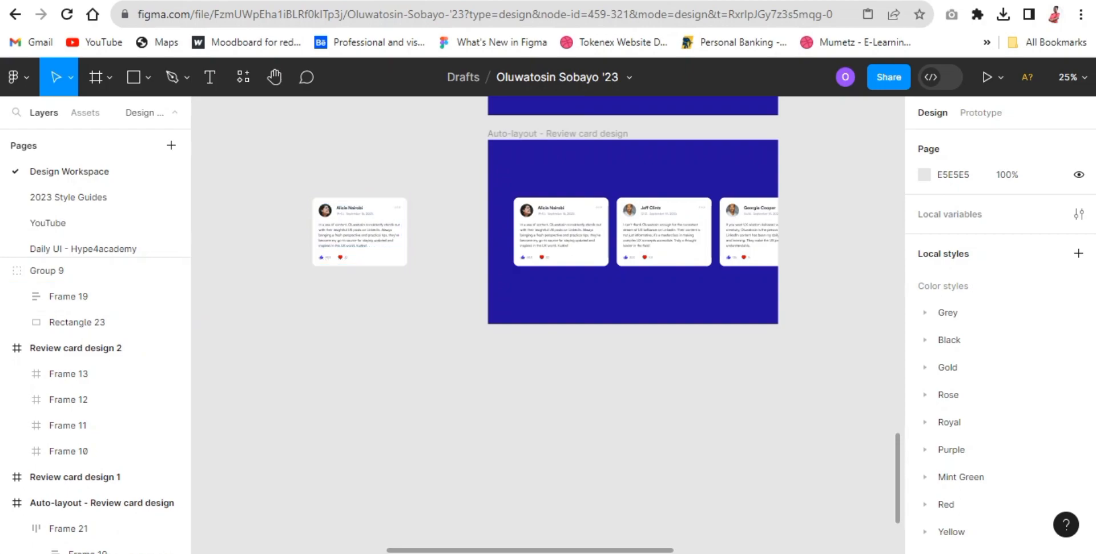
left_click(86, 322)
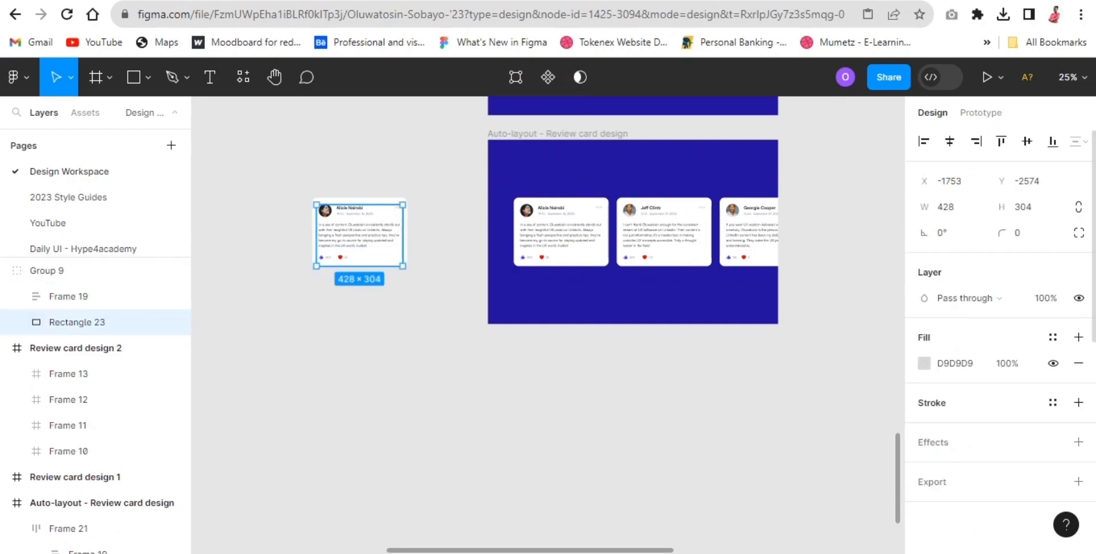
- Sample the blue review card frame as the rectangle's fill and adjust it to the dark grey 565557
left_click(924, 363)
left_click(735, 386)
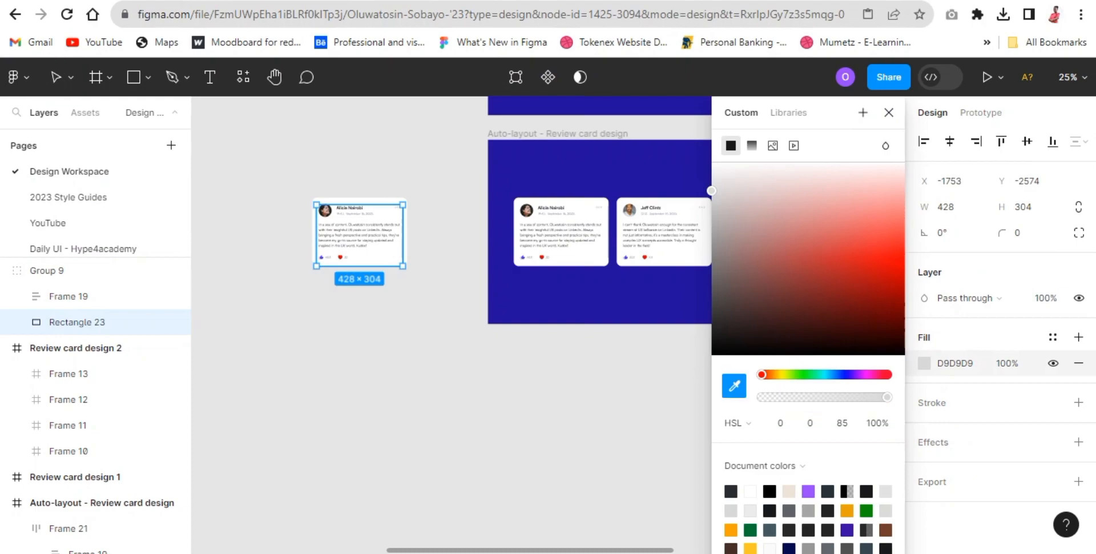
left_click(696, 183)
left_click_drag(872, 291, 713, 290)
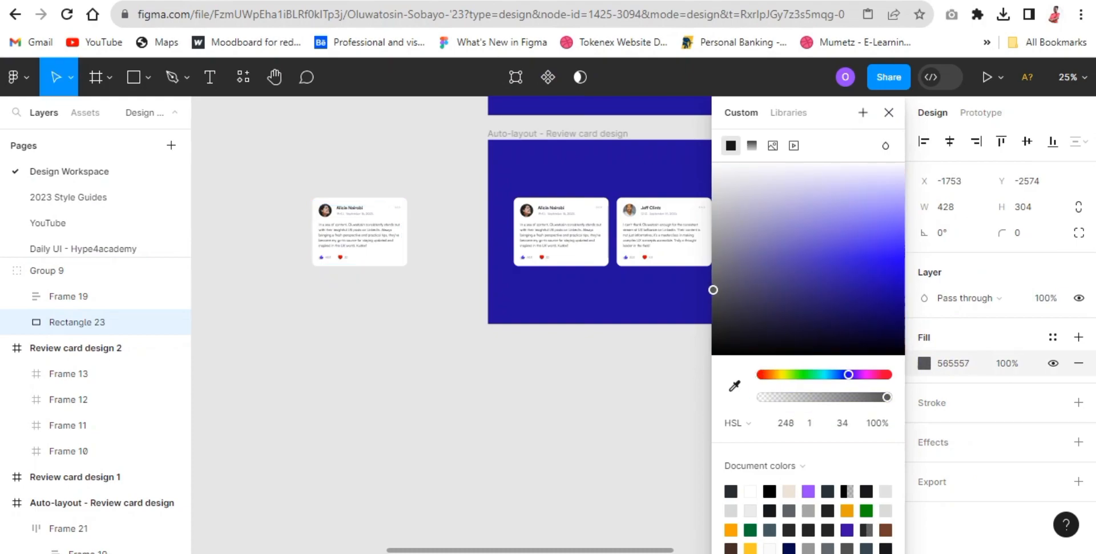
- Add a layer blur effect to the dark grey rectangle and set its blur amount to form a soft shadow
left_click(1079, 441)
left_click(991, 467)
left_click(985, 487)
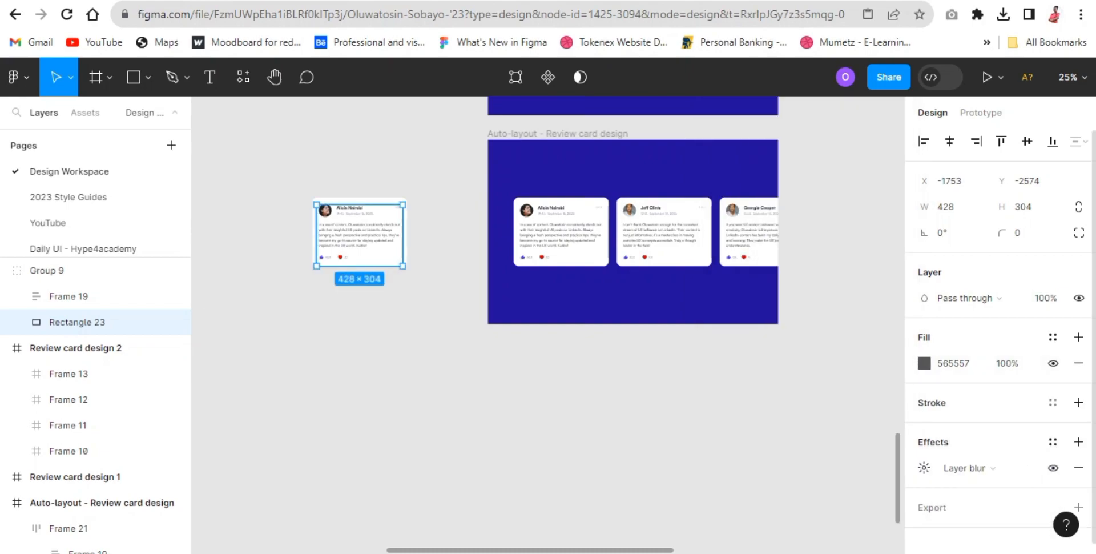
left_click(924, 468)
type("0")
key("Return")
key("Escape")
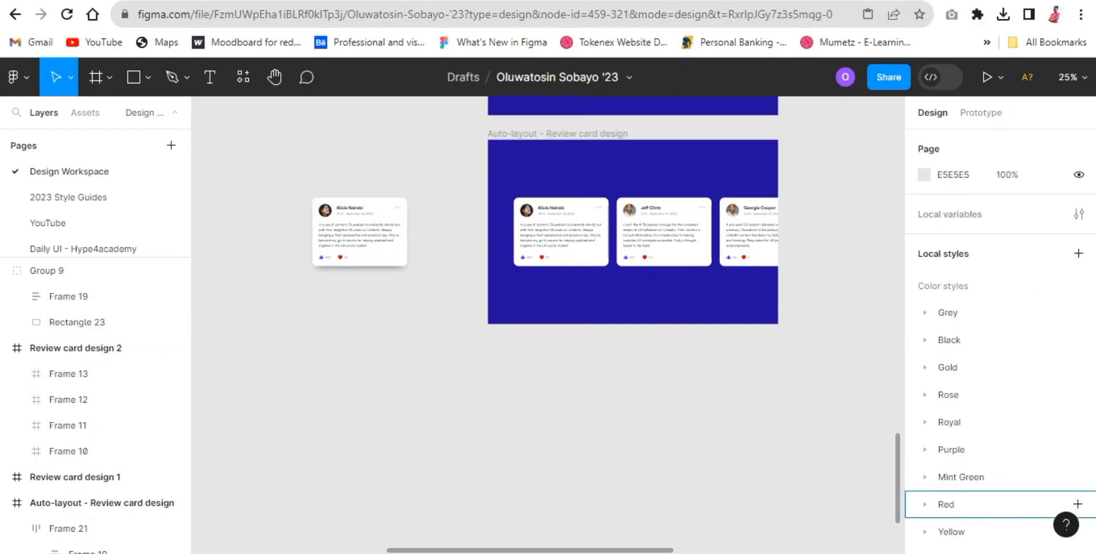
- Rename the blurred rectangle layer in the card group as Shadow
left_click(77, 322)
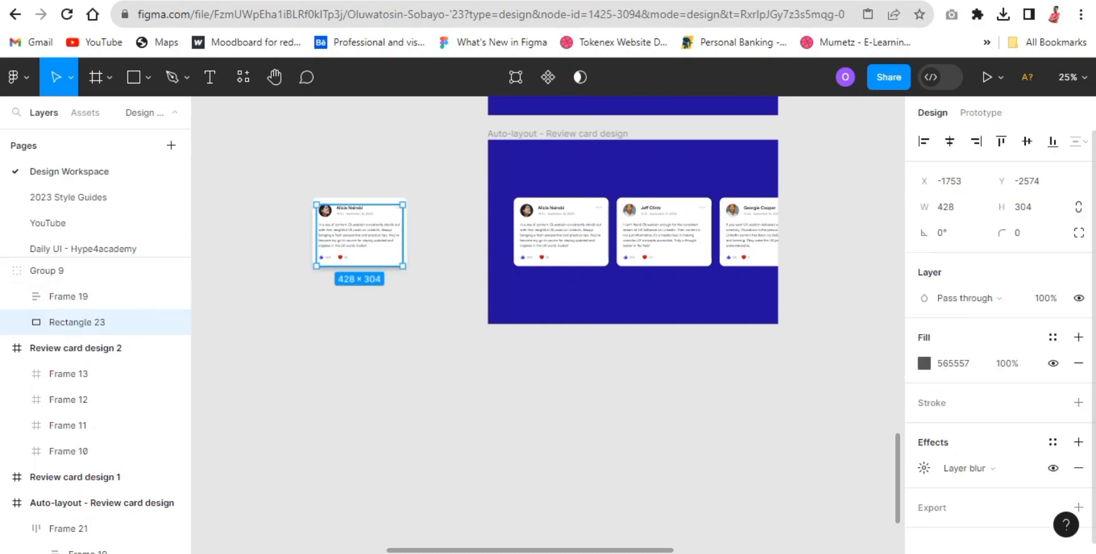
double_click(77, 322)
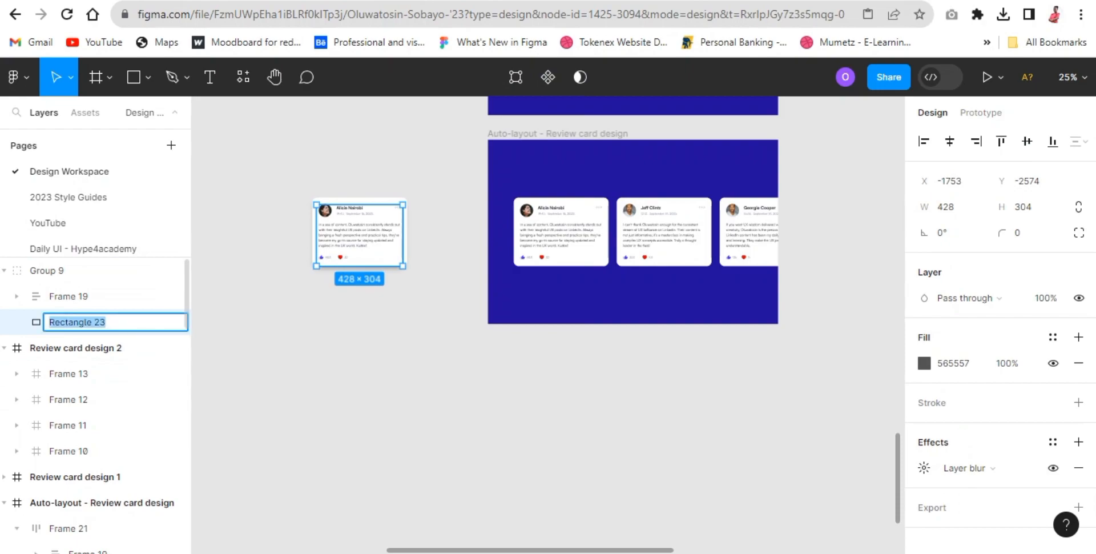
type("Bl")
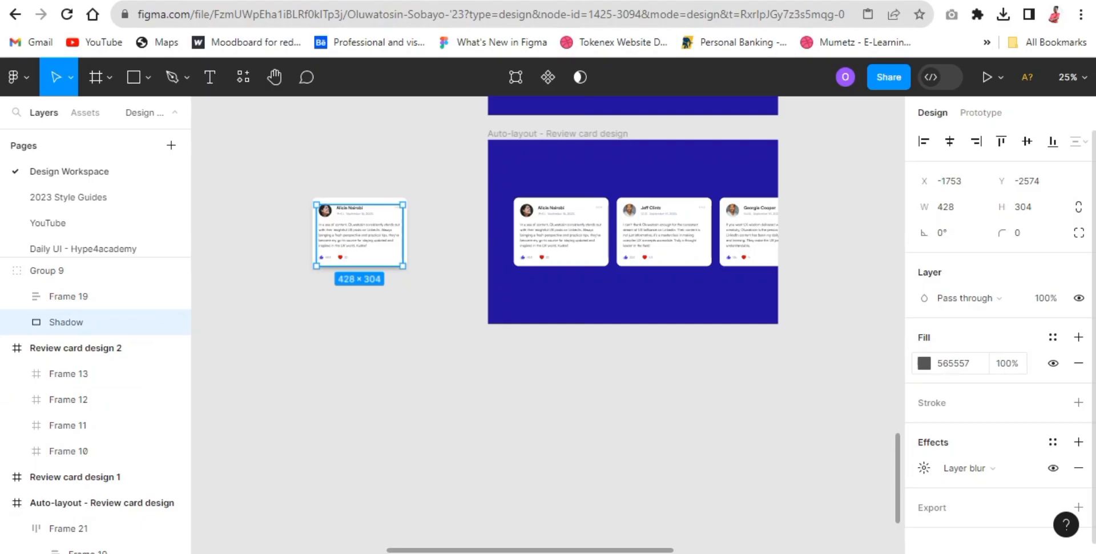
- Lighten the Shadow layer's fill to ACAABD and extend its upper edge to make it about 318 high
left_click(924, 363)
left_click_drag(713, 289, 736, 219)
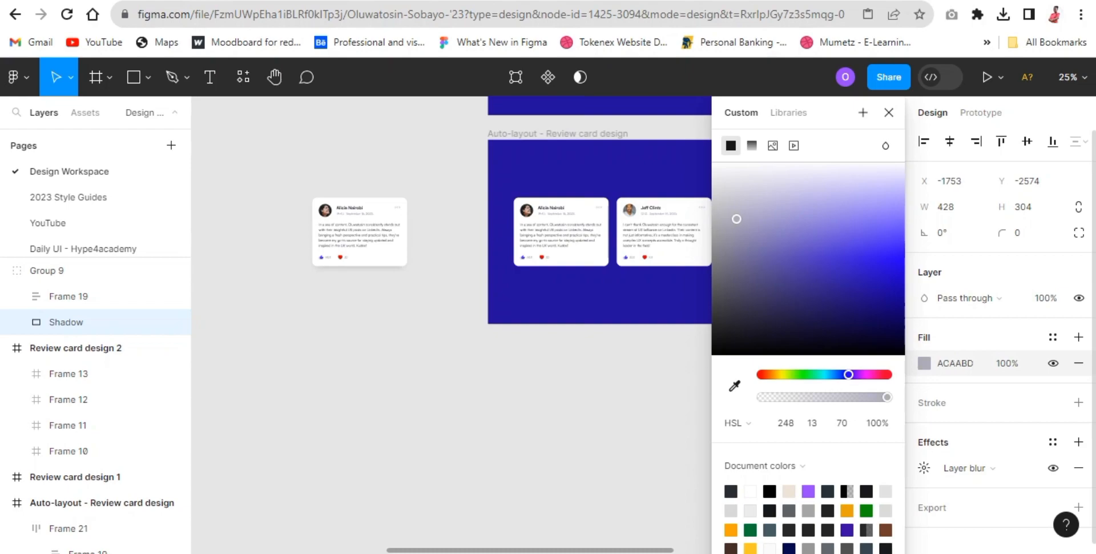
left_click(889, 113)
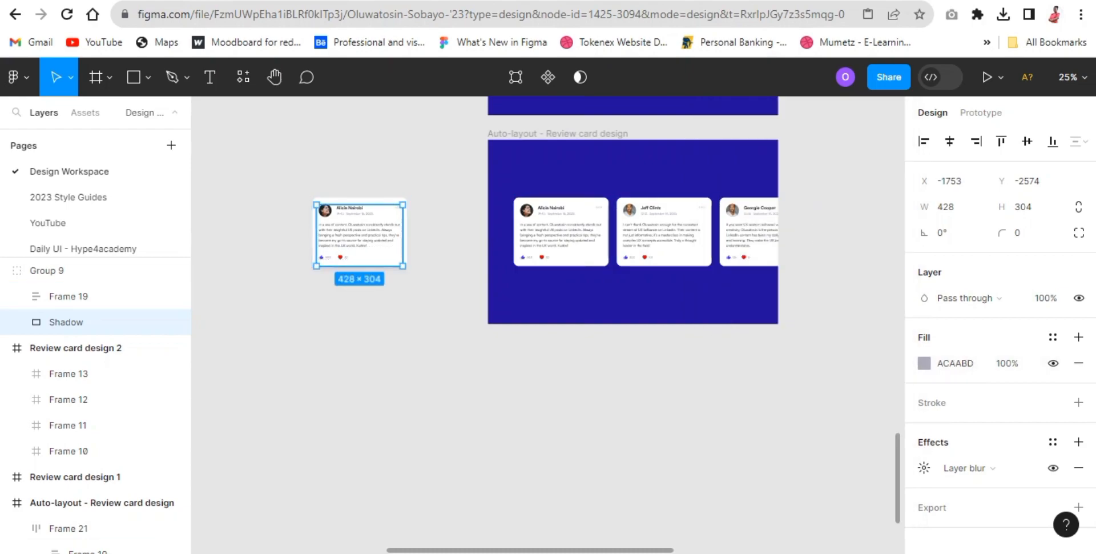
left_click_drag(359, 204, 359, 202)
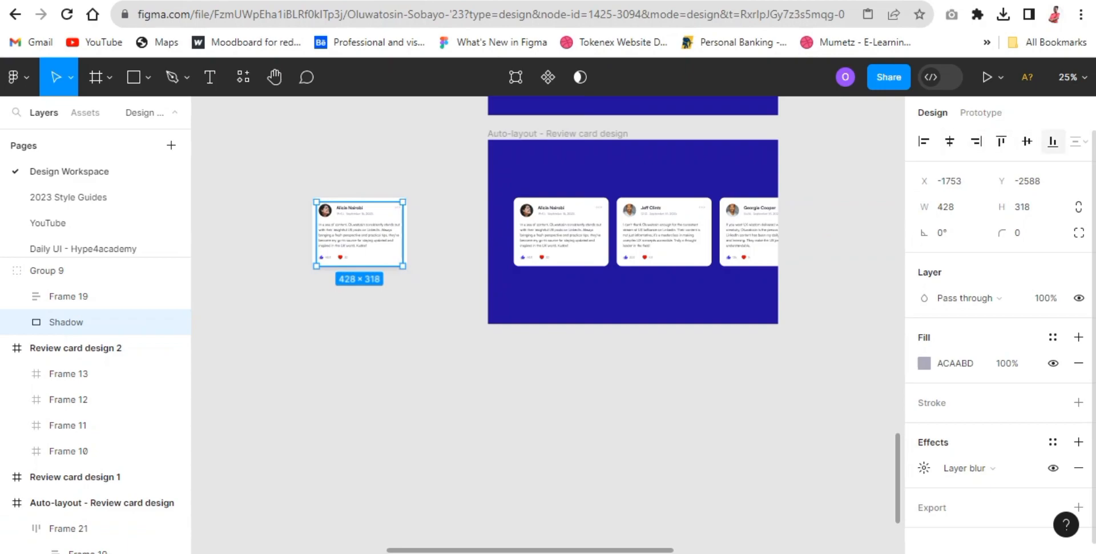
key("Escape")
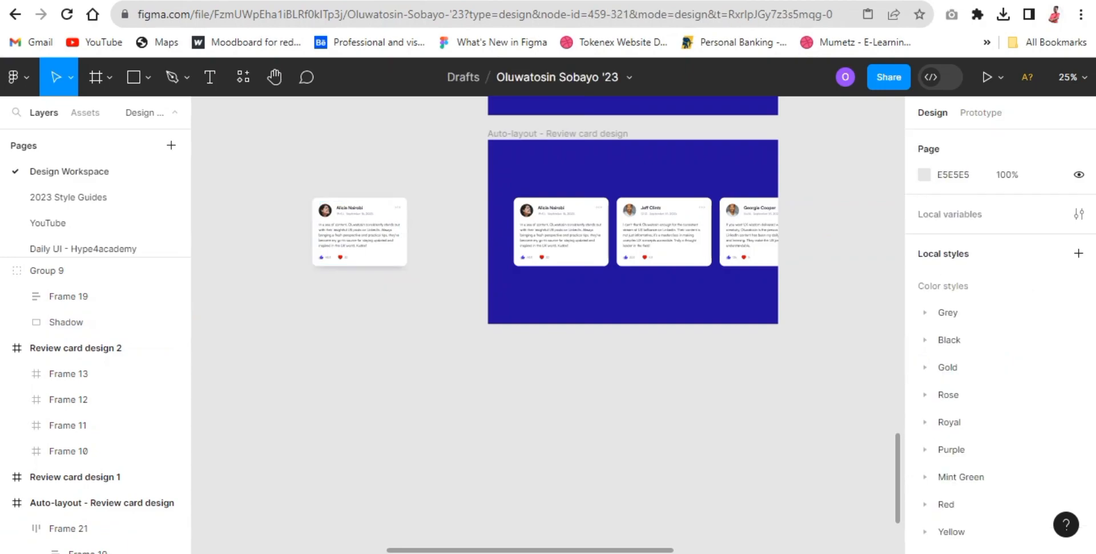
- Move the standalone card group with its shadow below the Auto-layout - Review card design frame, near its left edge
left_click(359, 231)
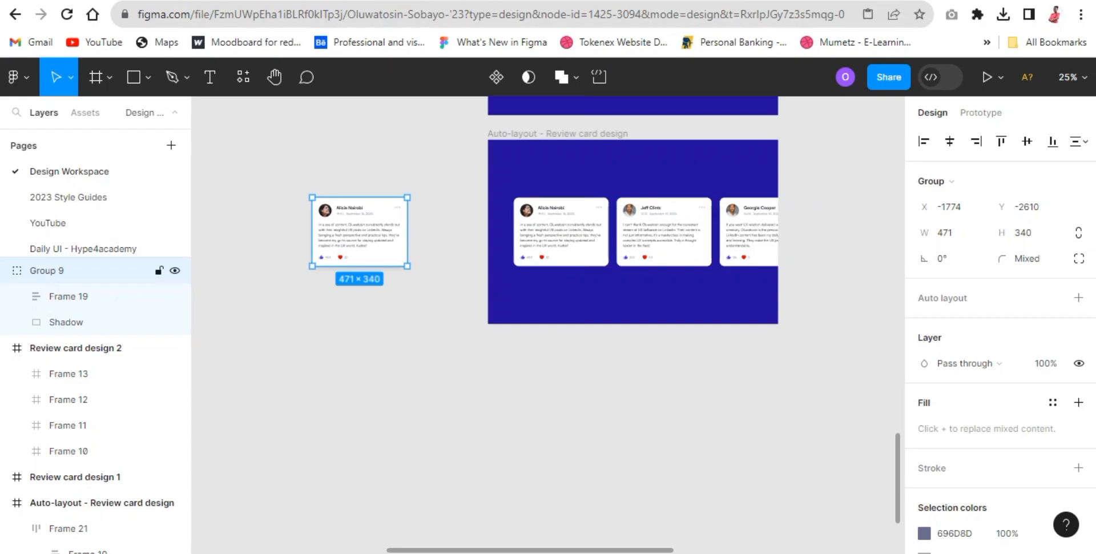
left_click_drag(360, 231, 548, 407)
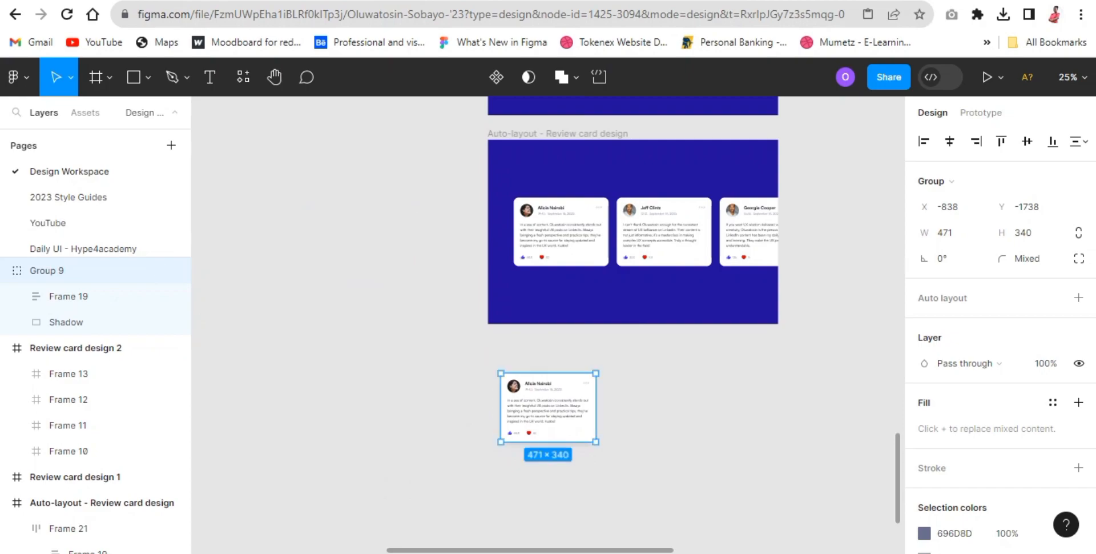
key("Escape")
- Select the Auto-layout - Review card design frame and zoom to it
scroll(548, 321, "up", 1)
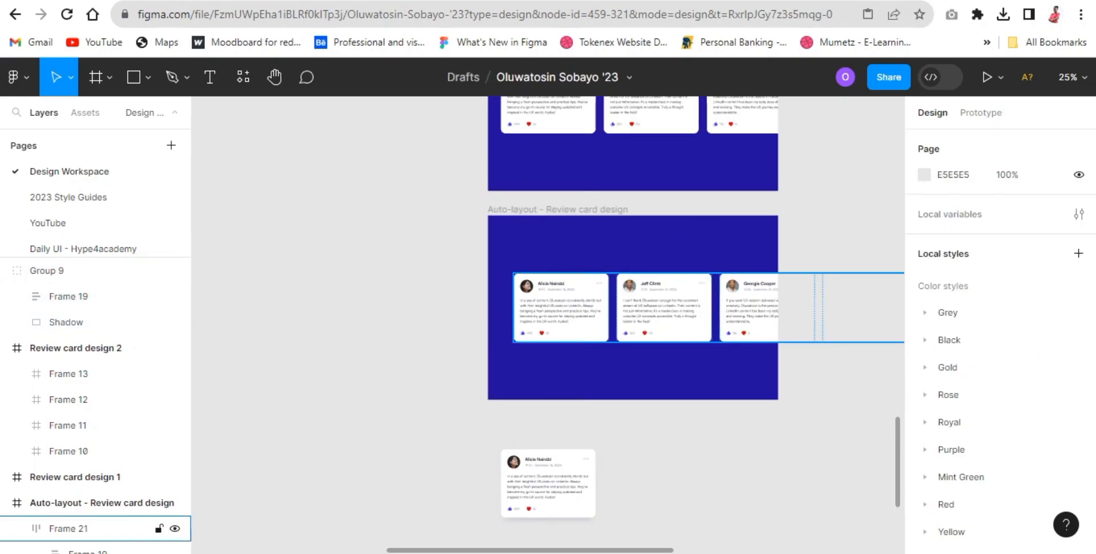
left_click(85, 502)
key("shift+2")
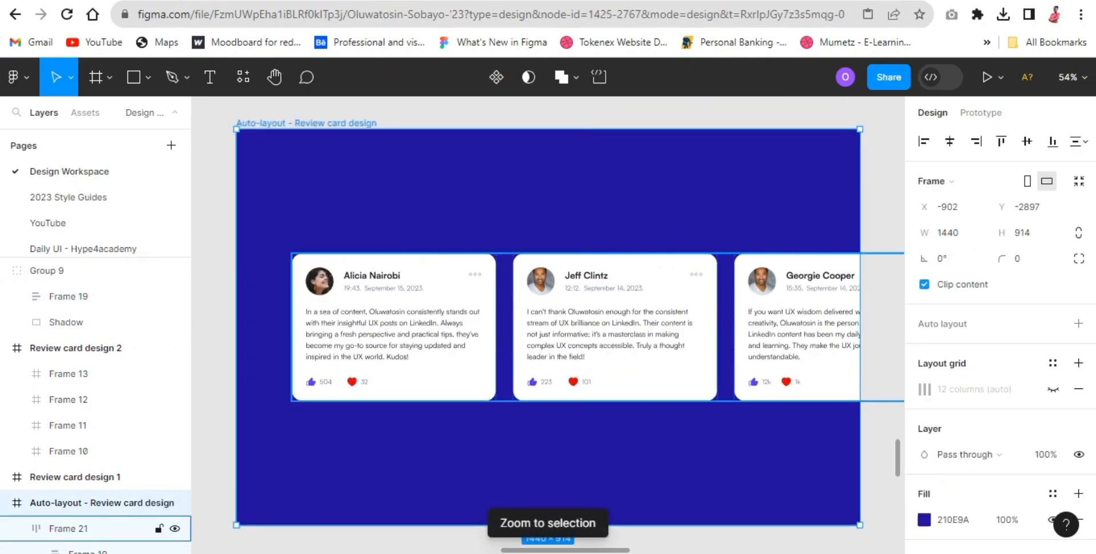